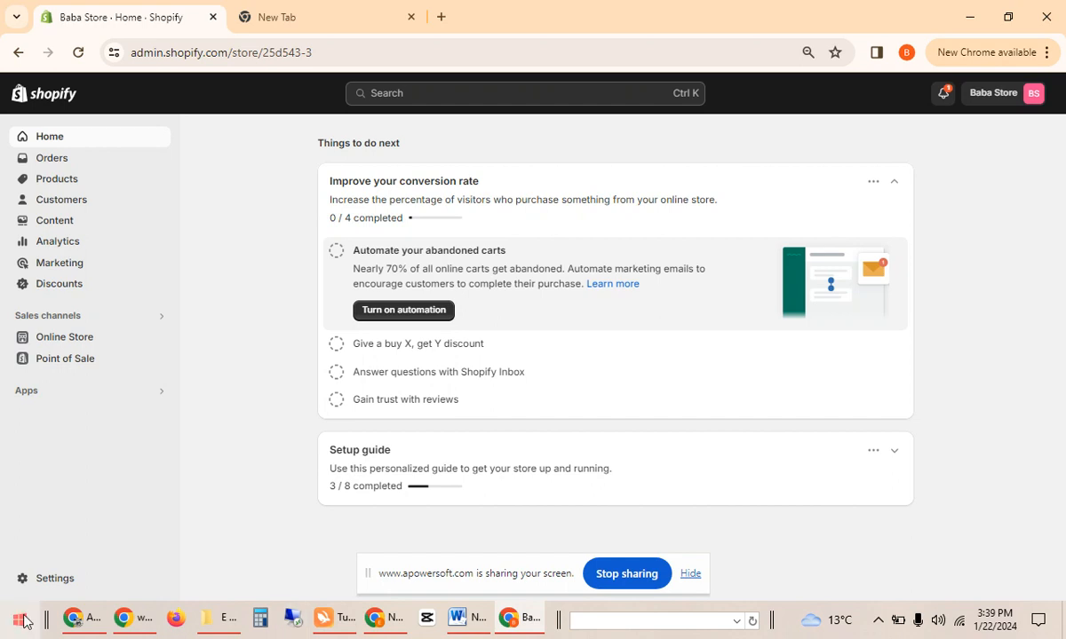
# Search the App Store for 'messenger' and start installing RT: Facebook Messenger Chat.
pyautogui.click(48, 392)
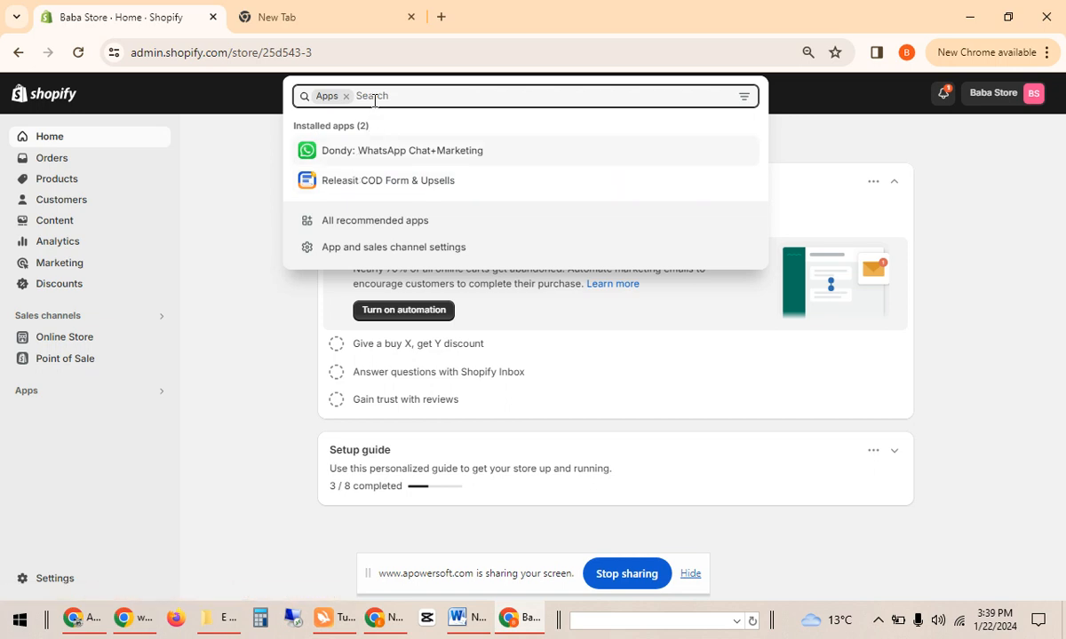
pyautogui.write('m')
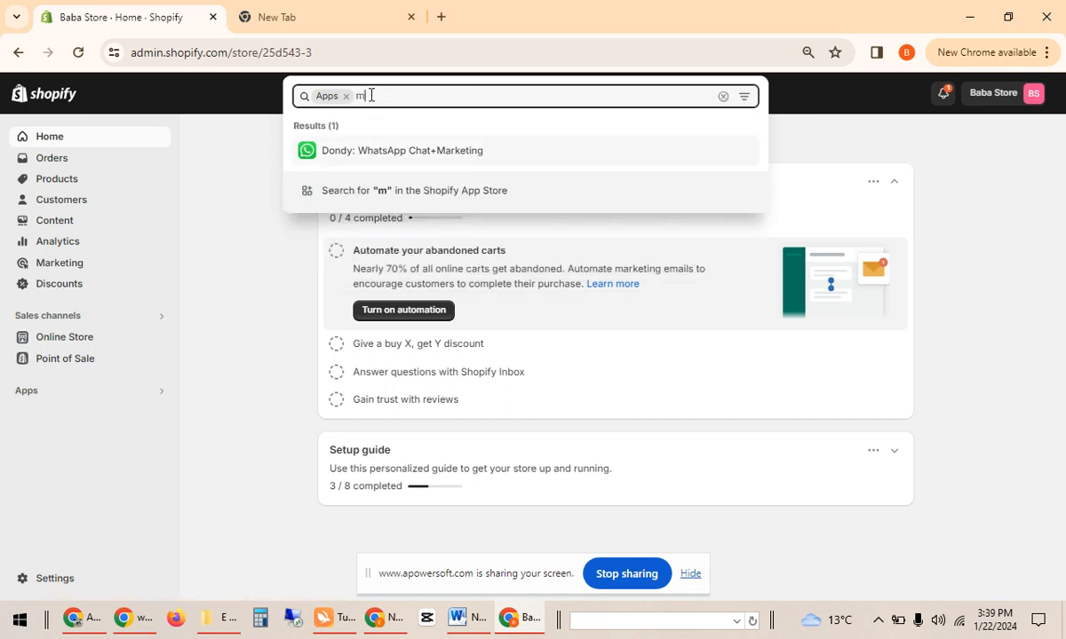
pyautogui.write('essen')
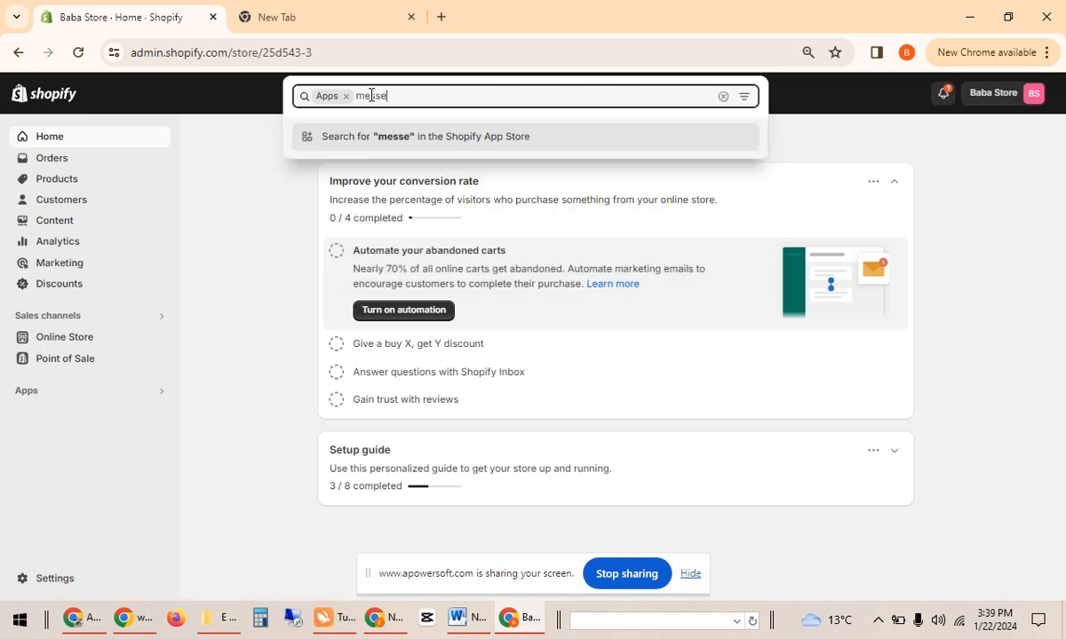
pyautogui.write('ger')
pyautogui.press('Return')
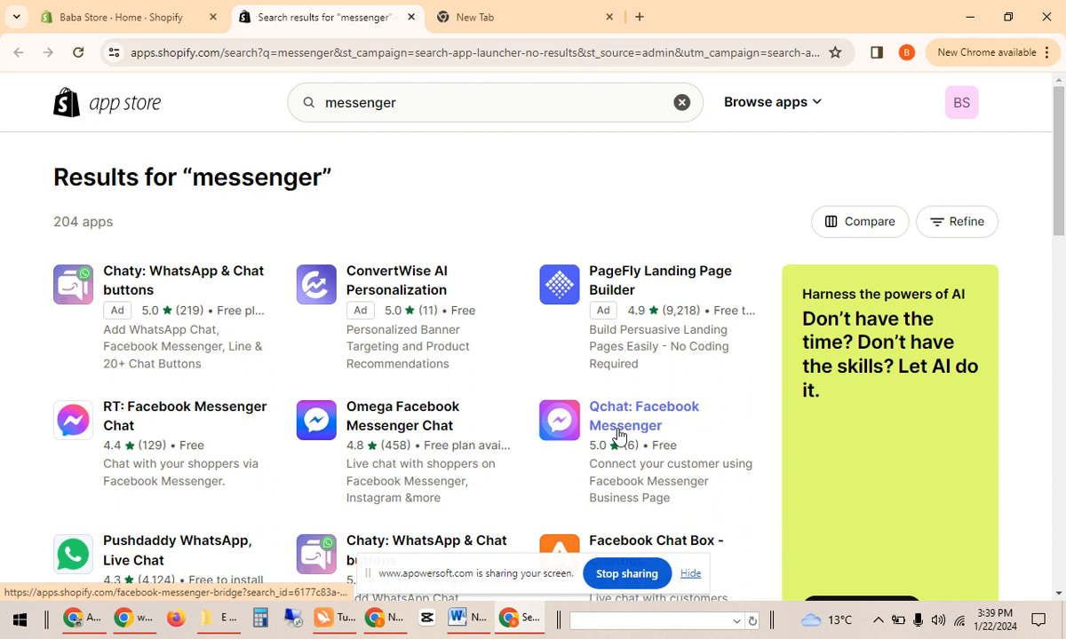
pyautogui.click(187, 426)
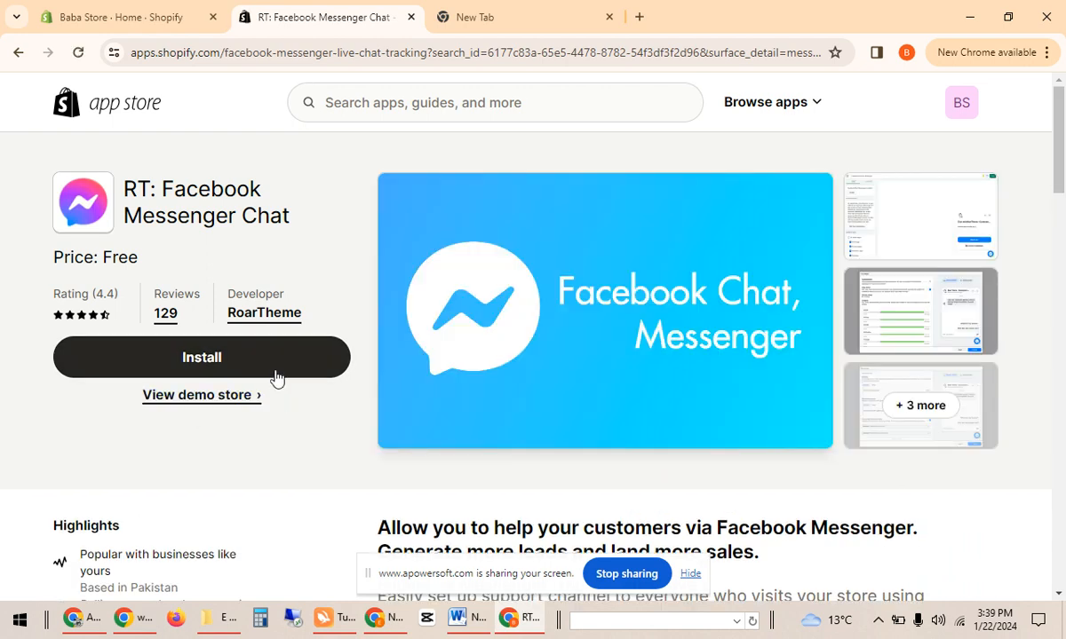
pyautogui.click(275, 373)
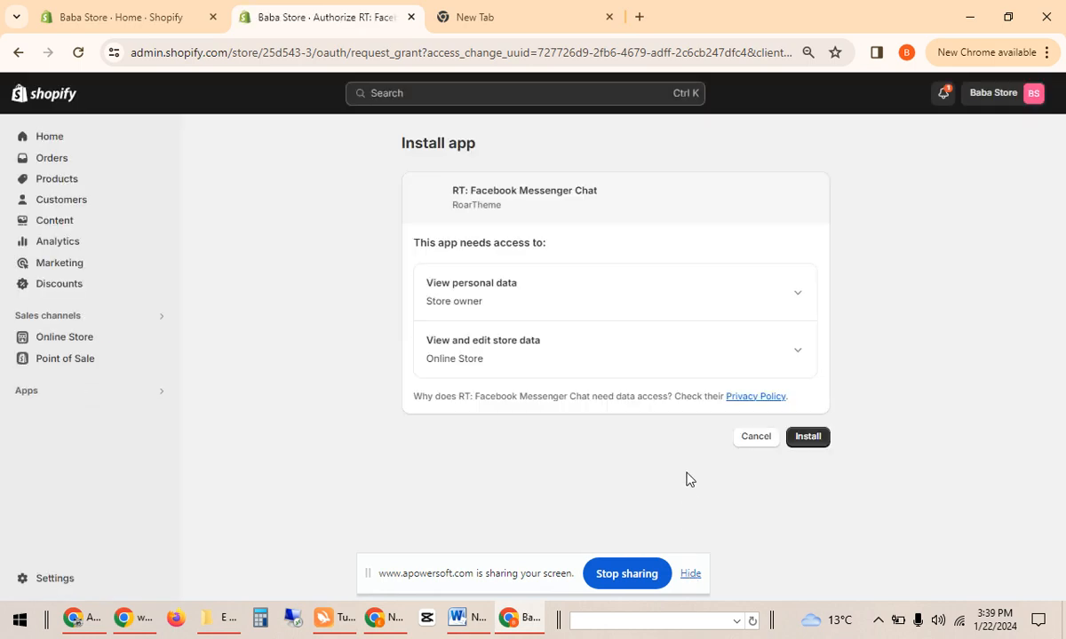
# Approve RT: Facebook Messenger Chat's requested store permissions to finish installing it on Baba Store.
pyautogui.click(690, 574)
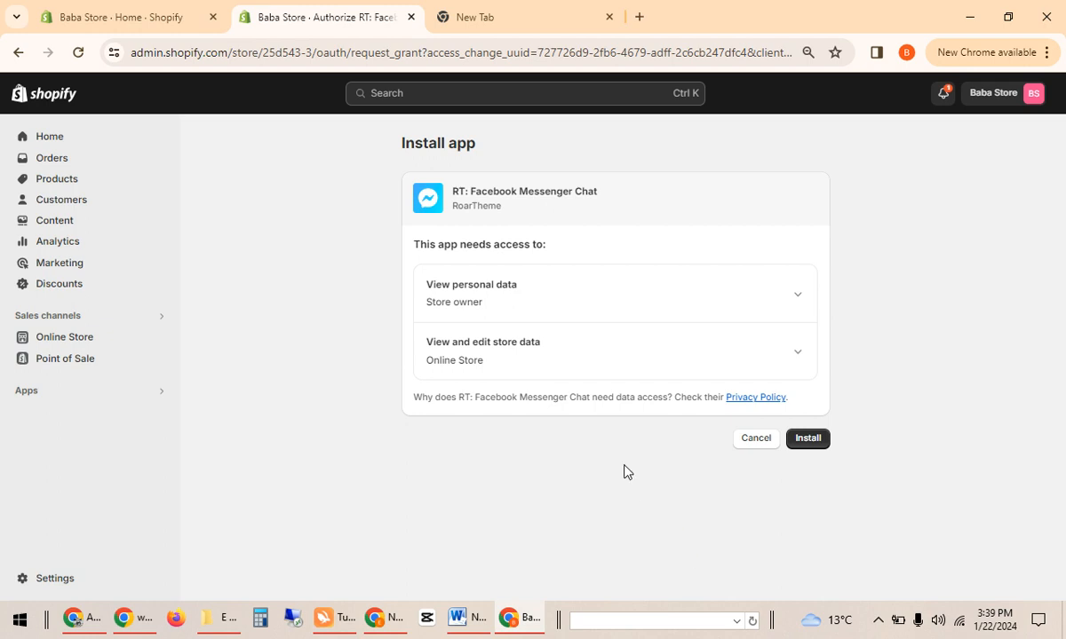
pyautogui.click(809, 440)
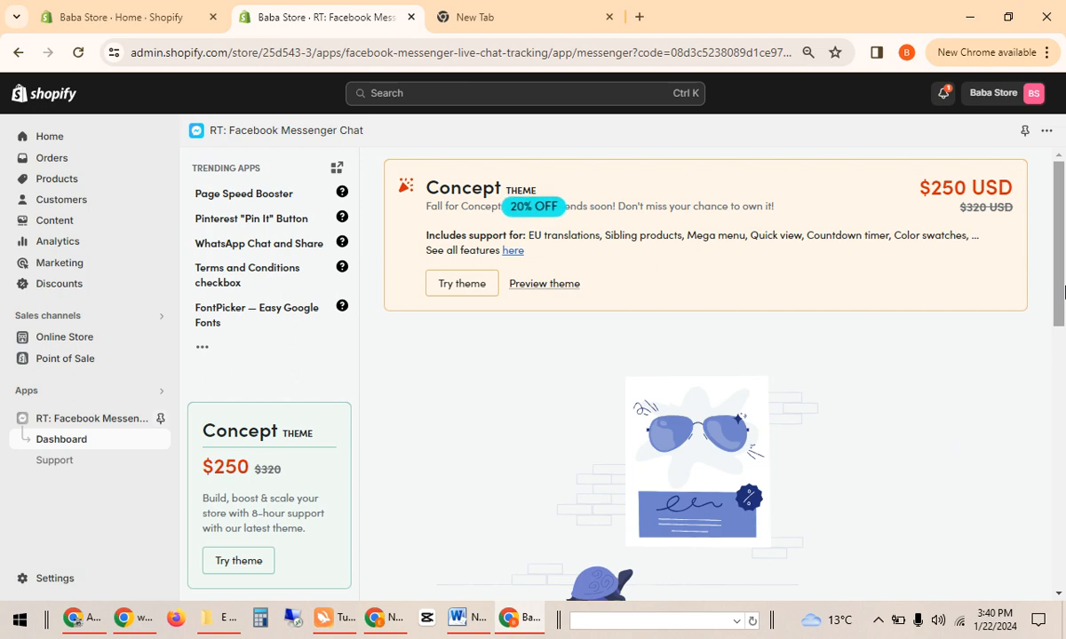
# From the RT: Facebook Messenger Chat dashboard, open the Customize app editor.
pyautogui.moveTo(1063, 302); pyautogui.dragTo(1063, 268)
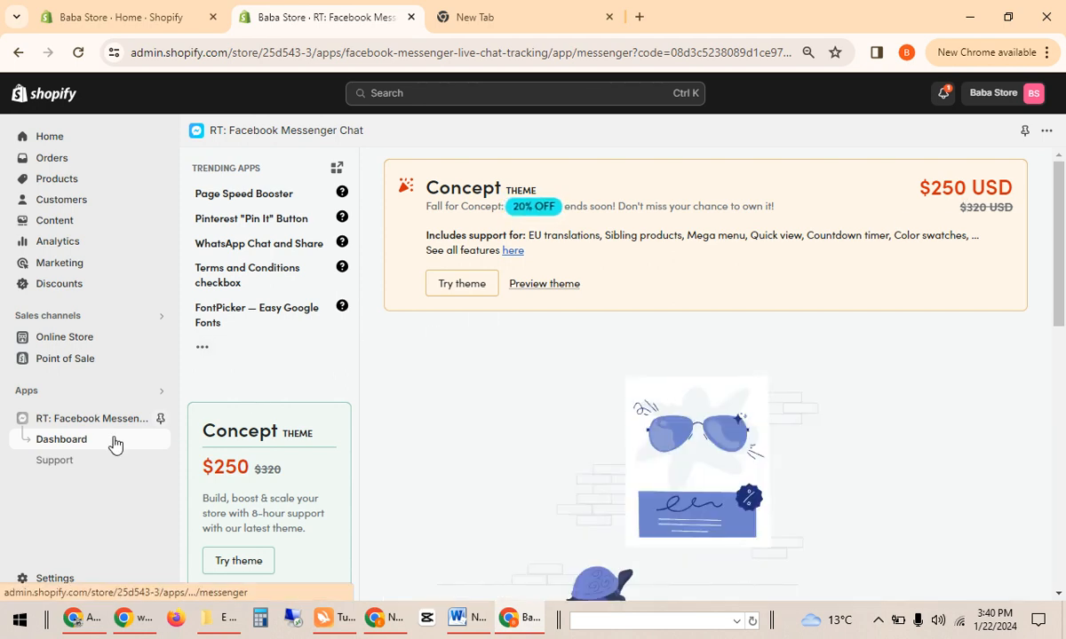
pyautogui.click(73, 425)
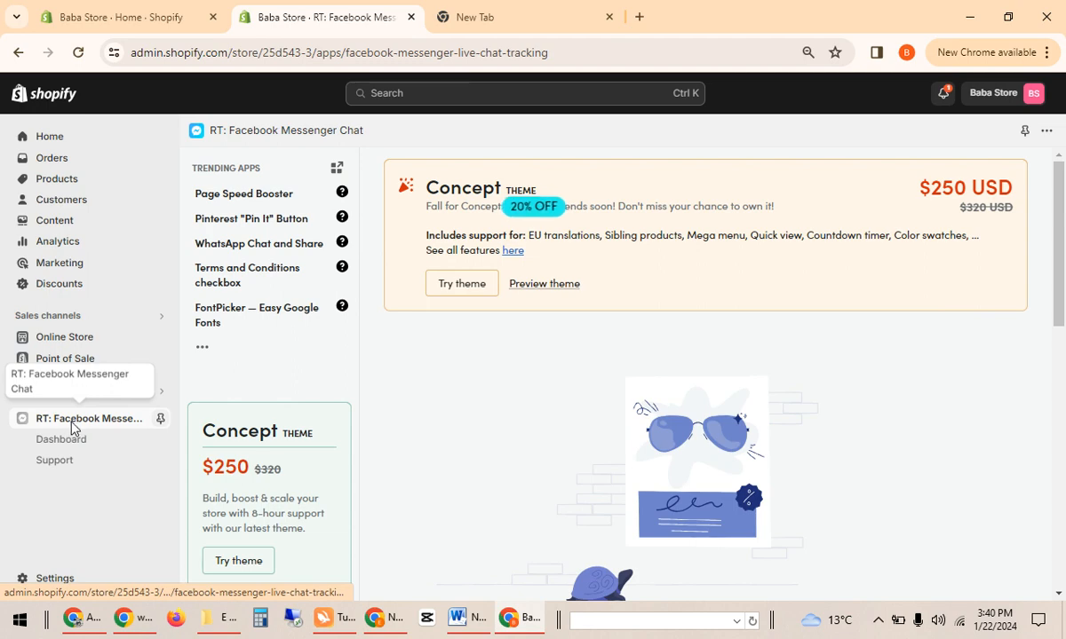
pyautogui.click(64, 446)
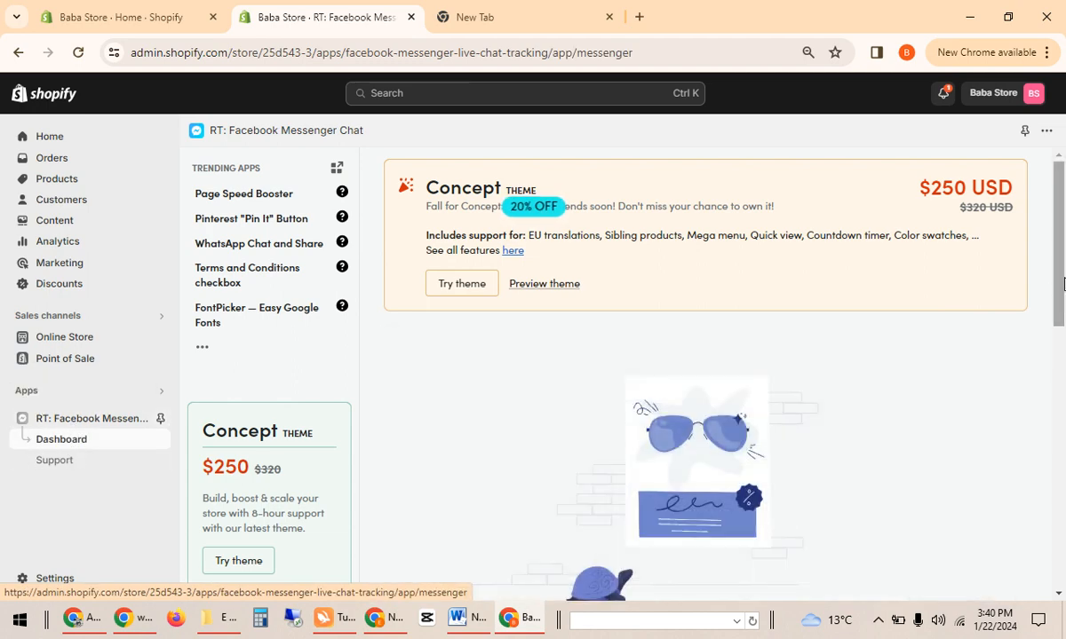
pyautogui.moveTo(1062, 286); pyautogui.dragTo(1064, 481)
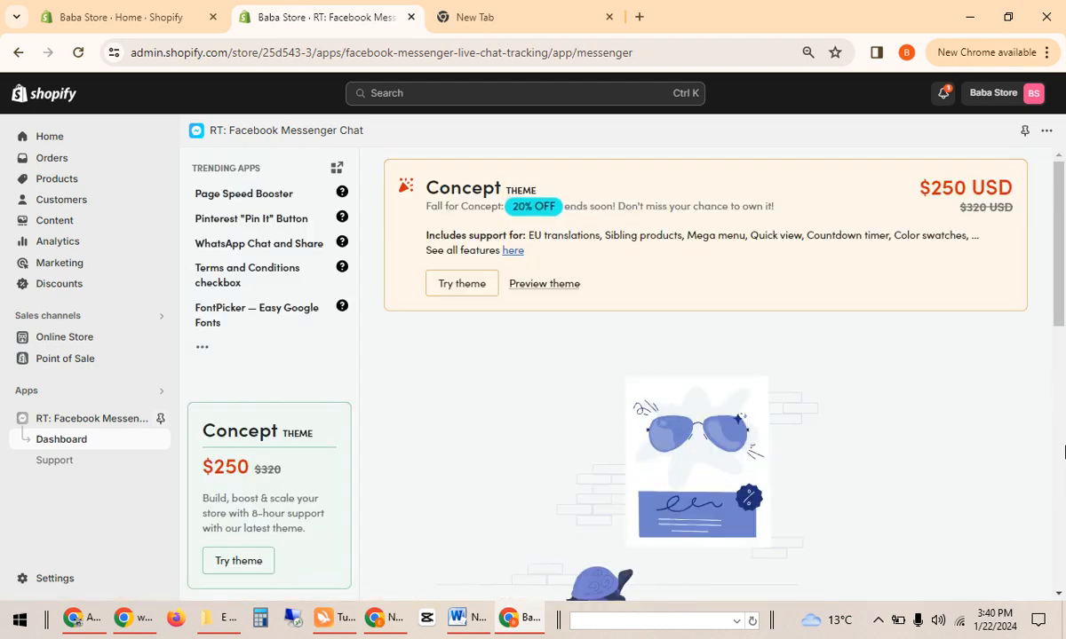
pyautogui.scroll(-4, 868, 421)
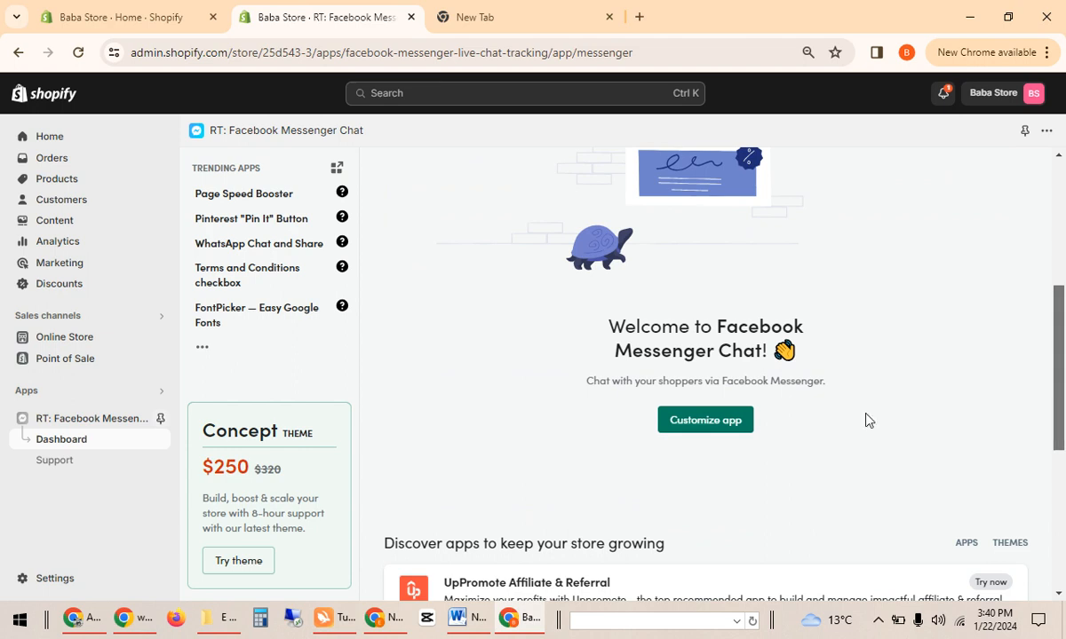
pyautogui.click(719, 421)
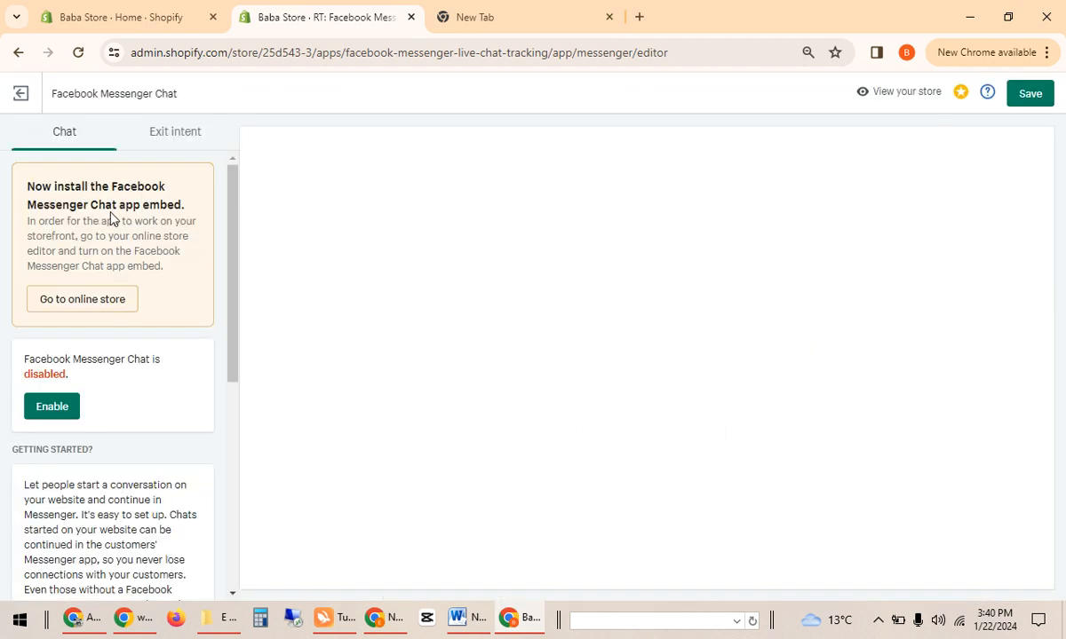
# Turn on the Messenger chat app embed in the theme editor, save, and return to the app.
pyautogui.click(109, 306)
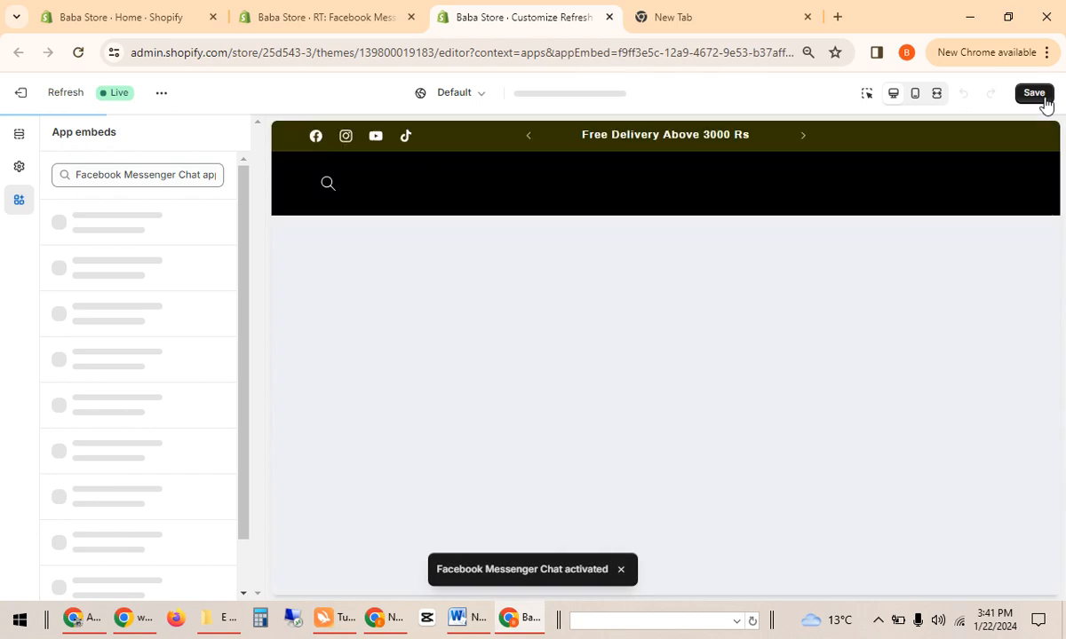
pyautogui.click(1039, 96)
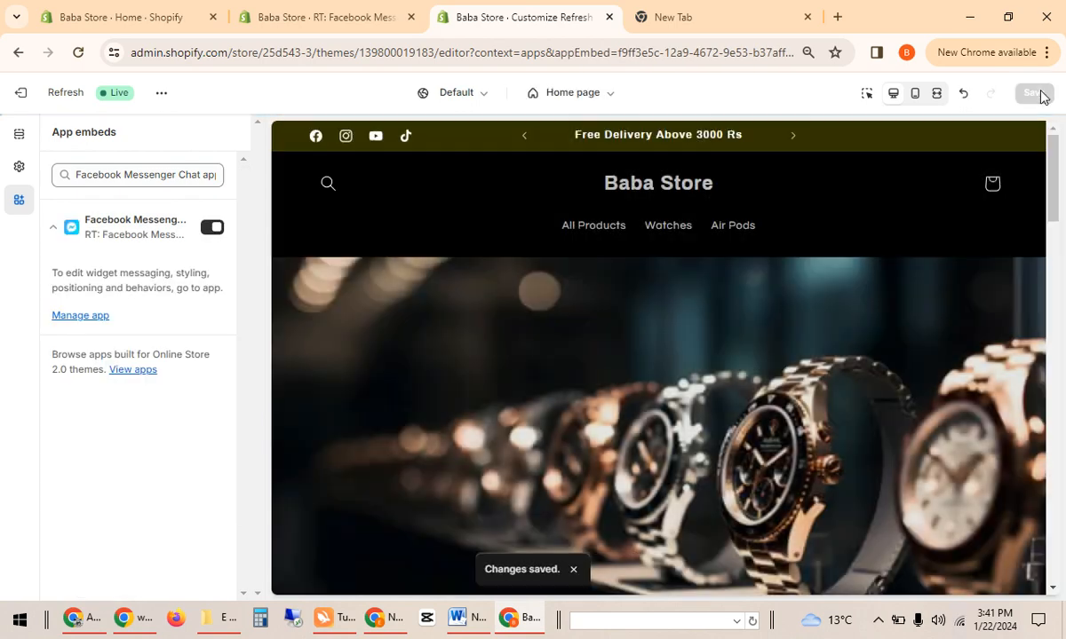
pyautogui.click(326, 16)
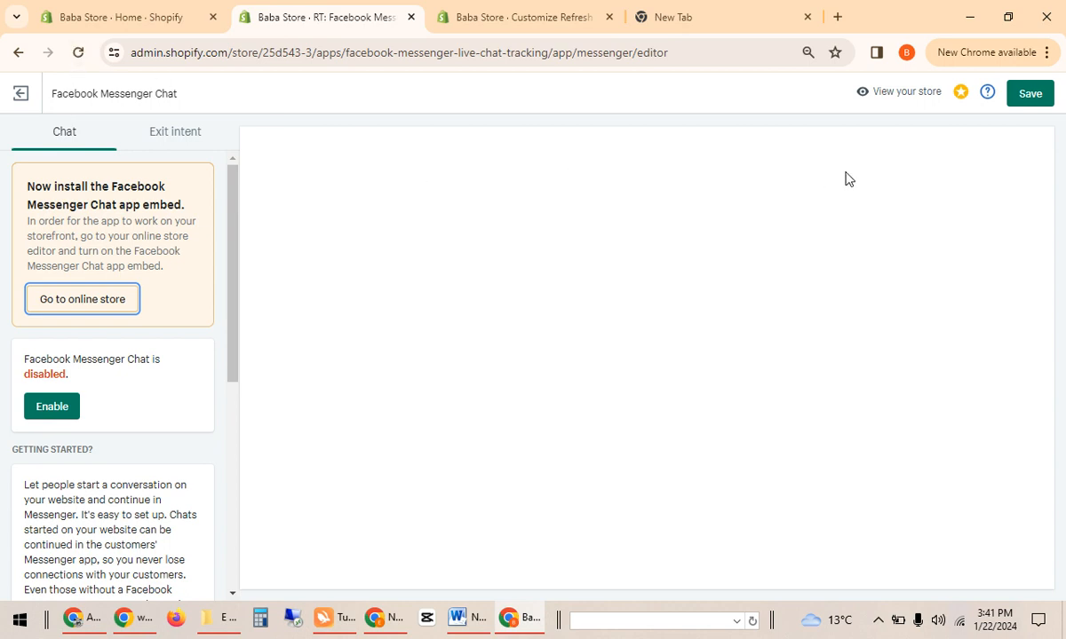
# Save and reload the app settings, enable the Messenger chat, and continue to the Online Store step.
pyautogui.click(1033, 98)
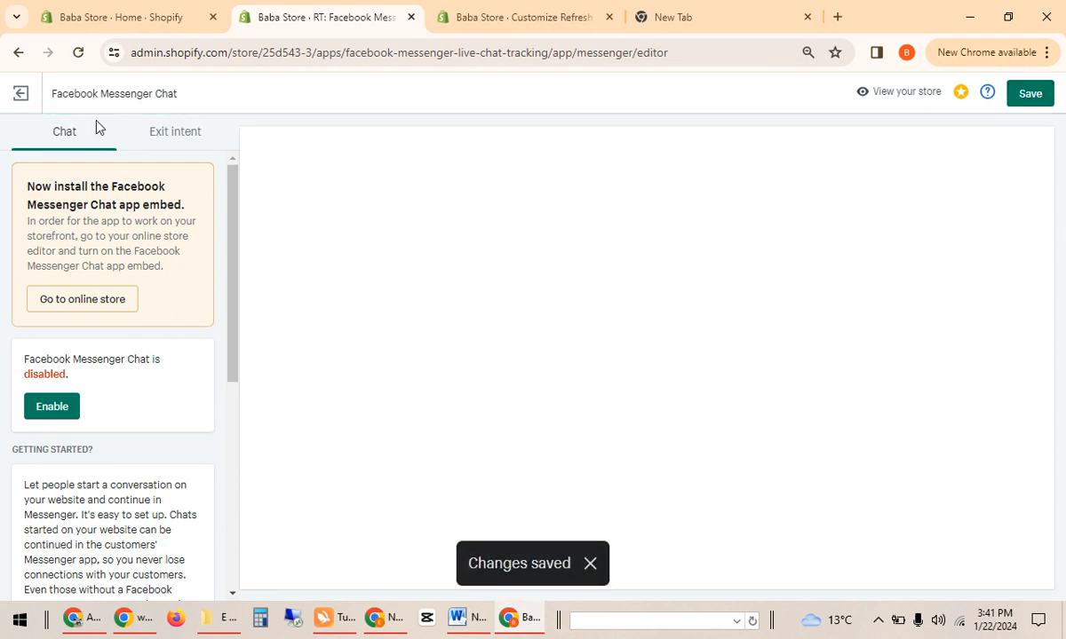
pyautogui.click(79, 54)
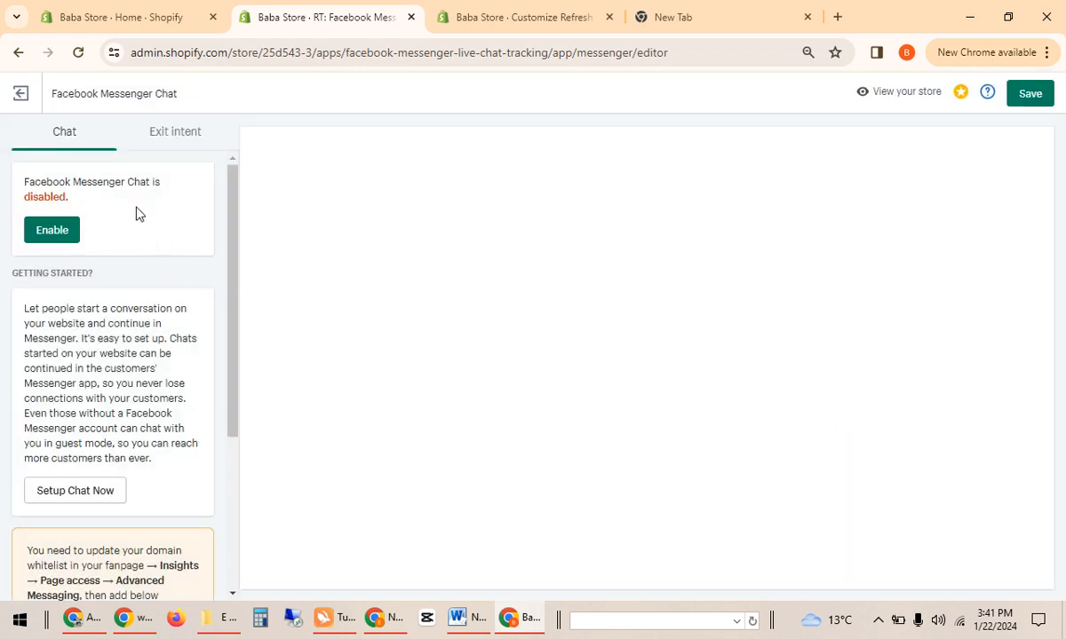
pyautogui.click(62, 231)
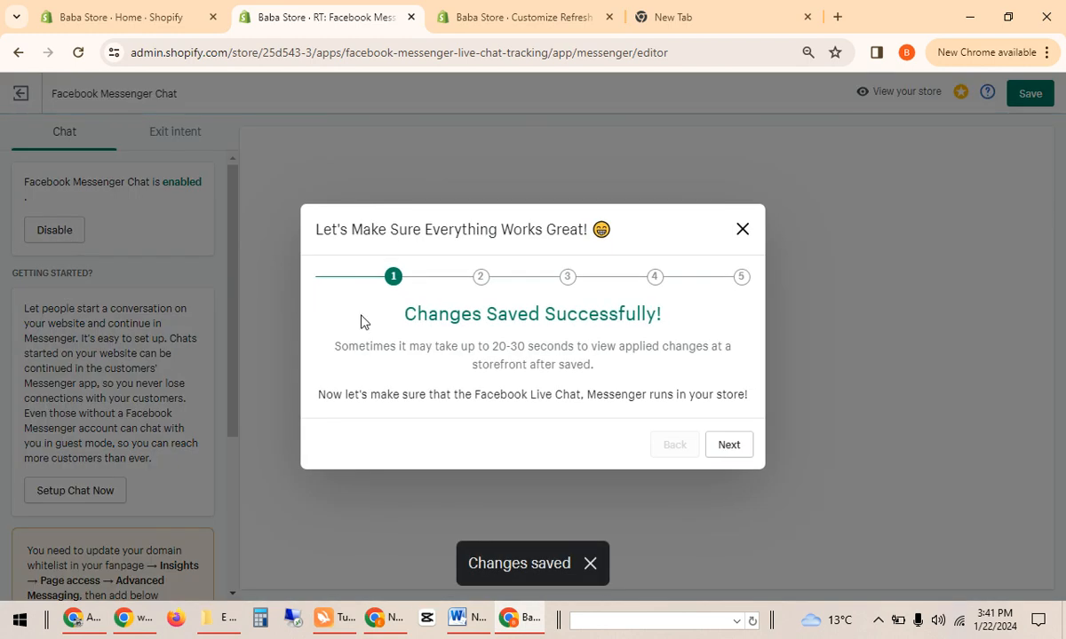
pyautogui.click(747, 449)
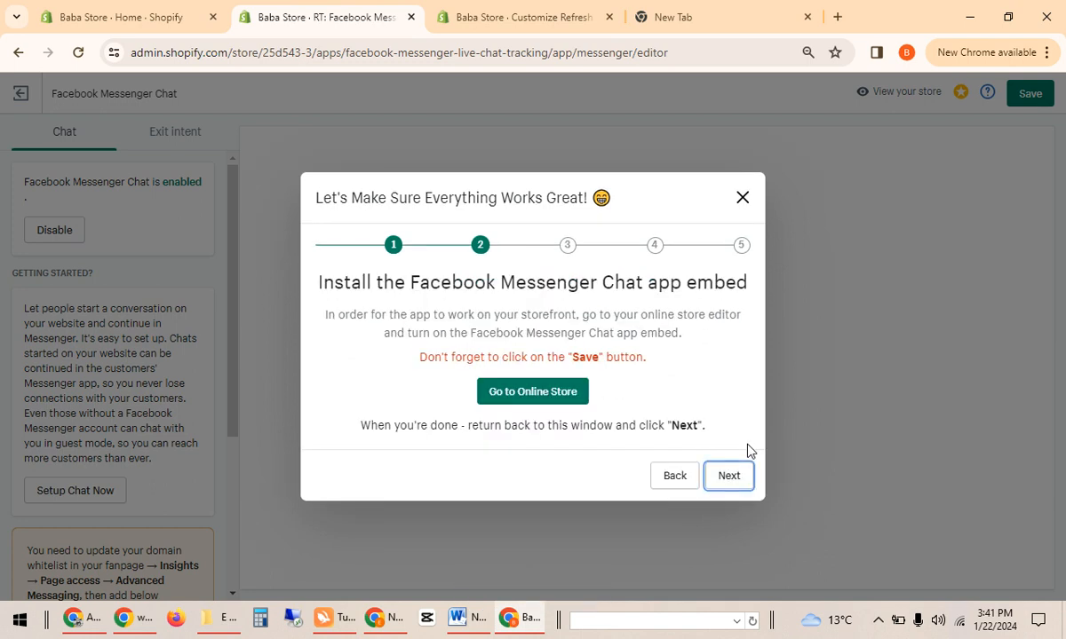
pyautogui.click(569, 396)
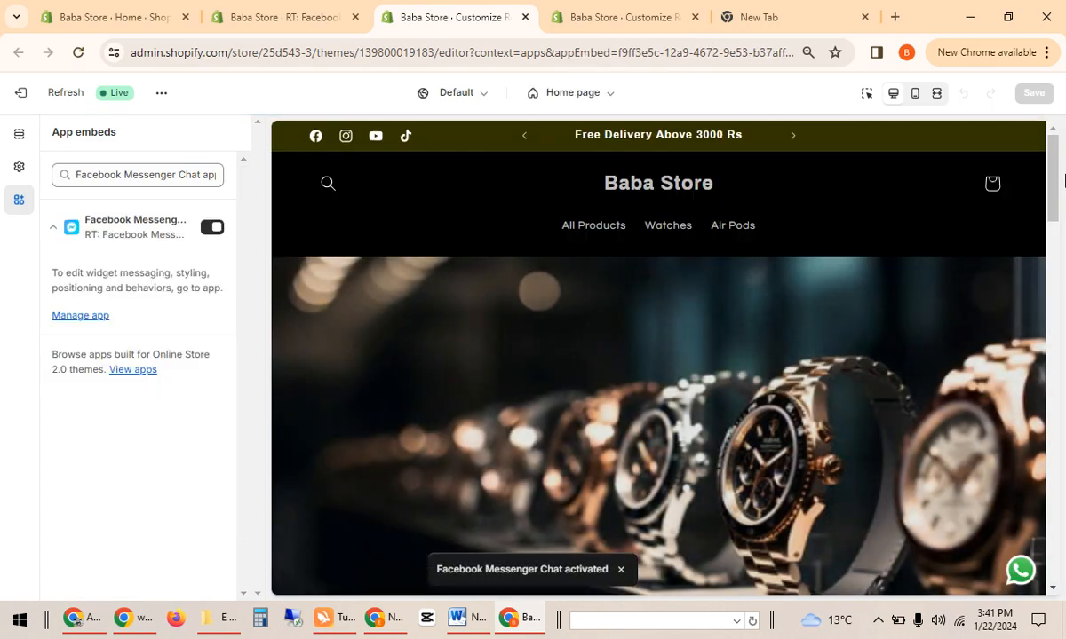
# Use the Manage app link in App embeds to reach the RT: Facebook Messenger Chat dashboard.
pyautogui.moveTo(1051, 175); pyautogui.dragTo(1050, 145)
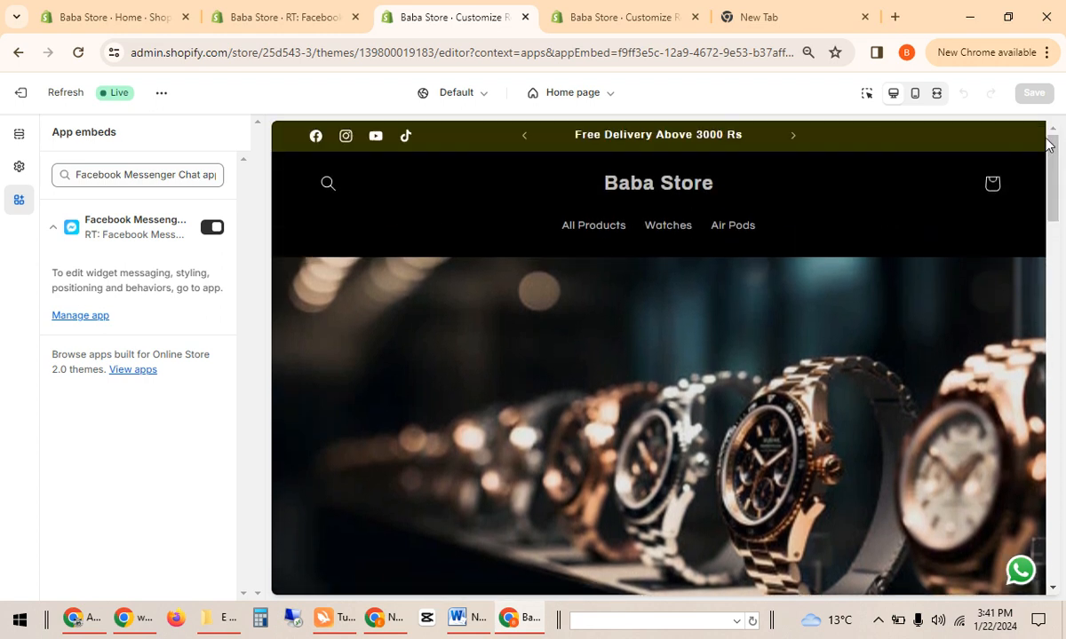
pyautogui.click(88, 316)
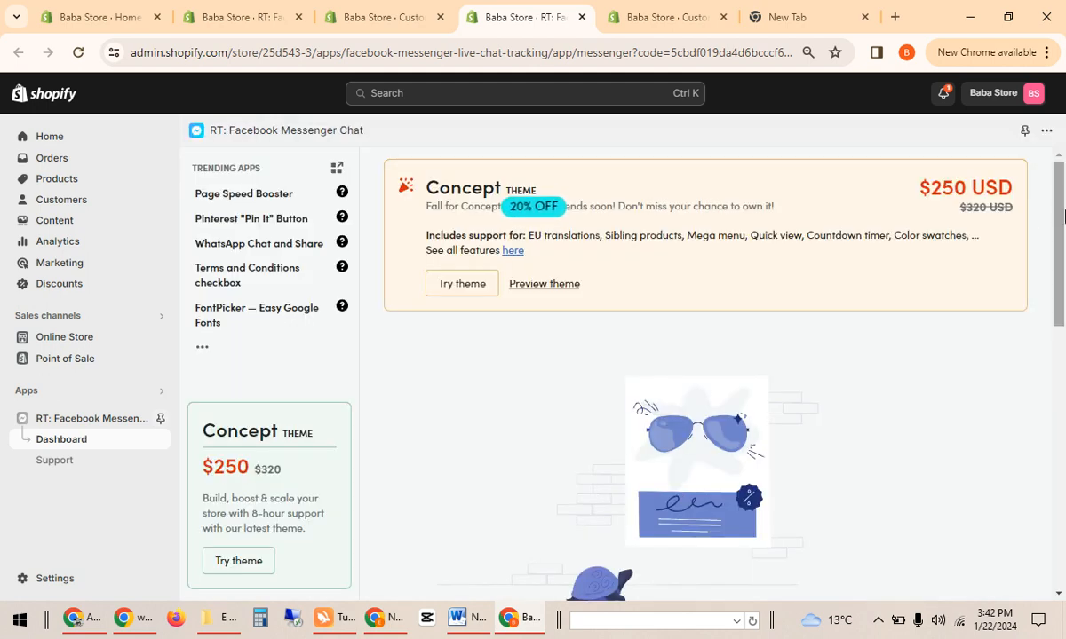
# Reopen the Customize app editor and scroll to the three domains that must be whitelisted.
pyautogui.moveTo(1058, 213); pyautogui.dragTo(1063, 328)
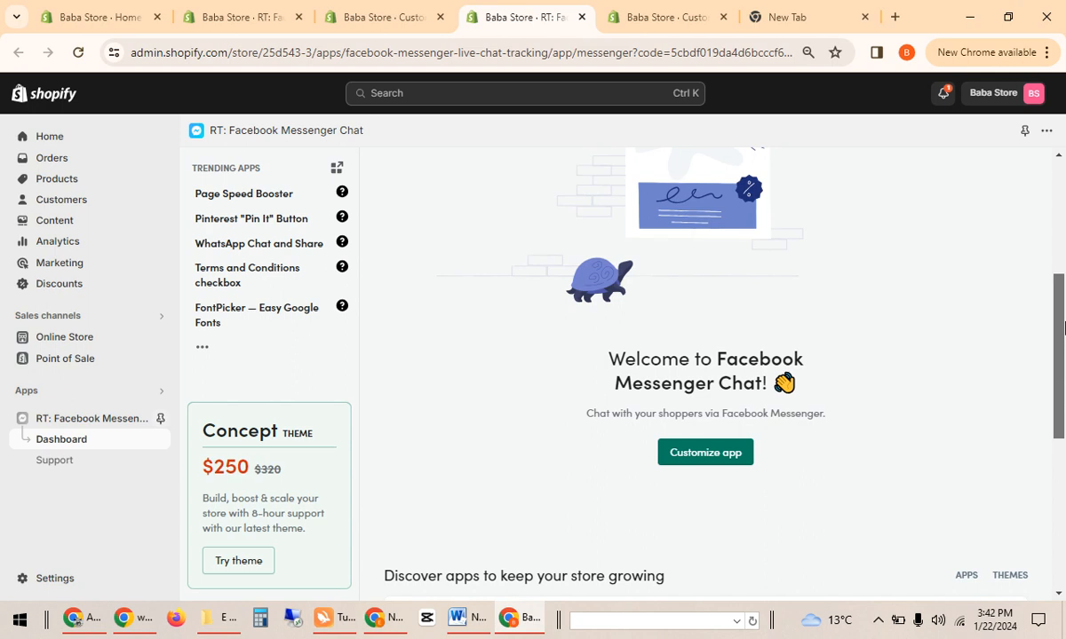
pyautogui.click(697, 450)
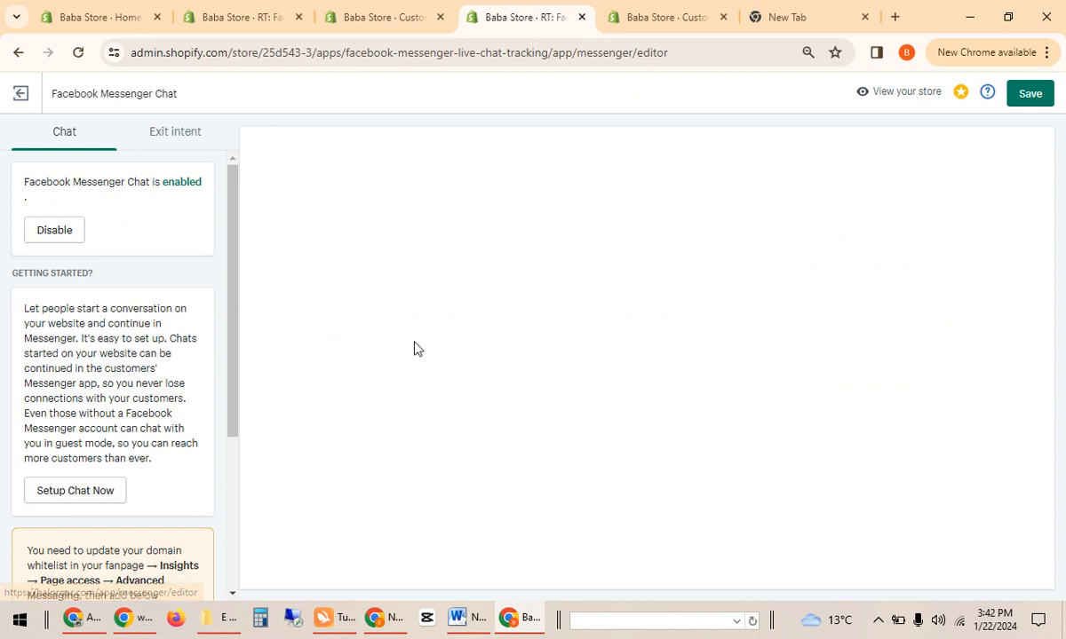
pyautogui.moveTo(238, 311); pyautogui.dragTo(229, 492)
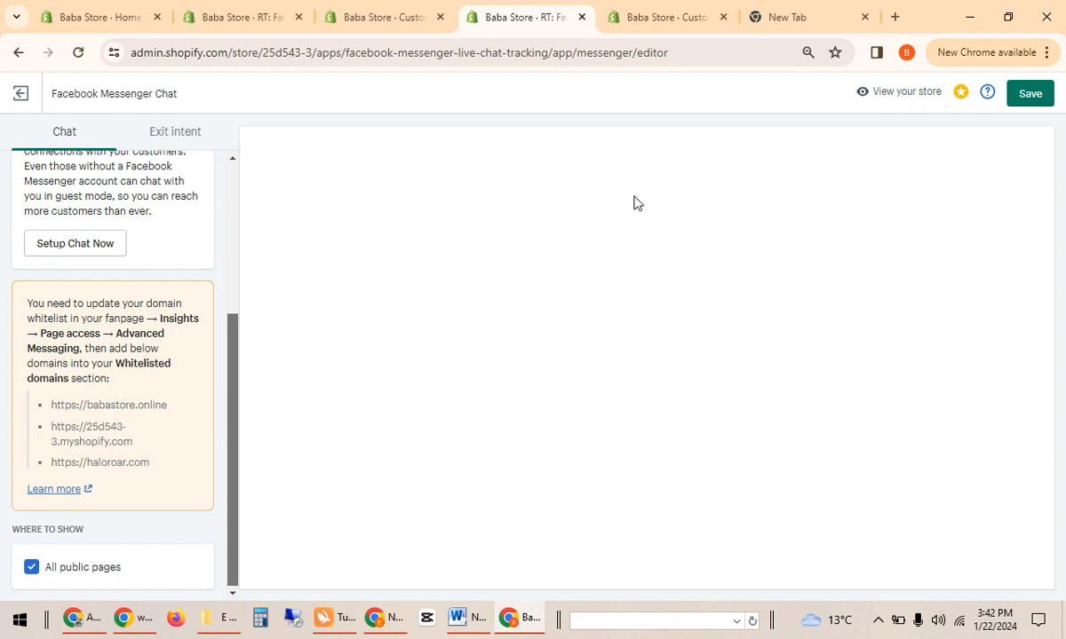
# Open a new browser tab, then switch to the other browser window.
pyautogui.click(894, 17)
pyautogui.write('fa')
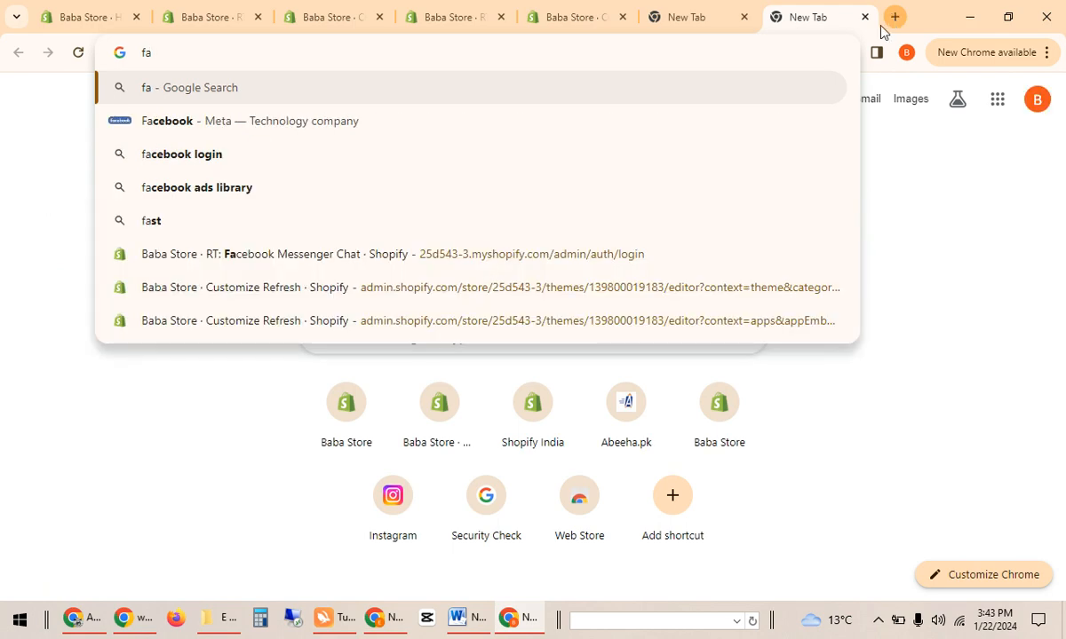
pyautogui.press('BackSpace')
pyautogui.press('BackSpace')
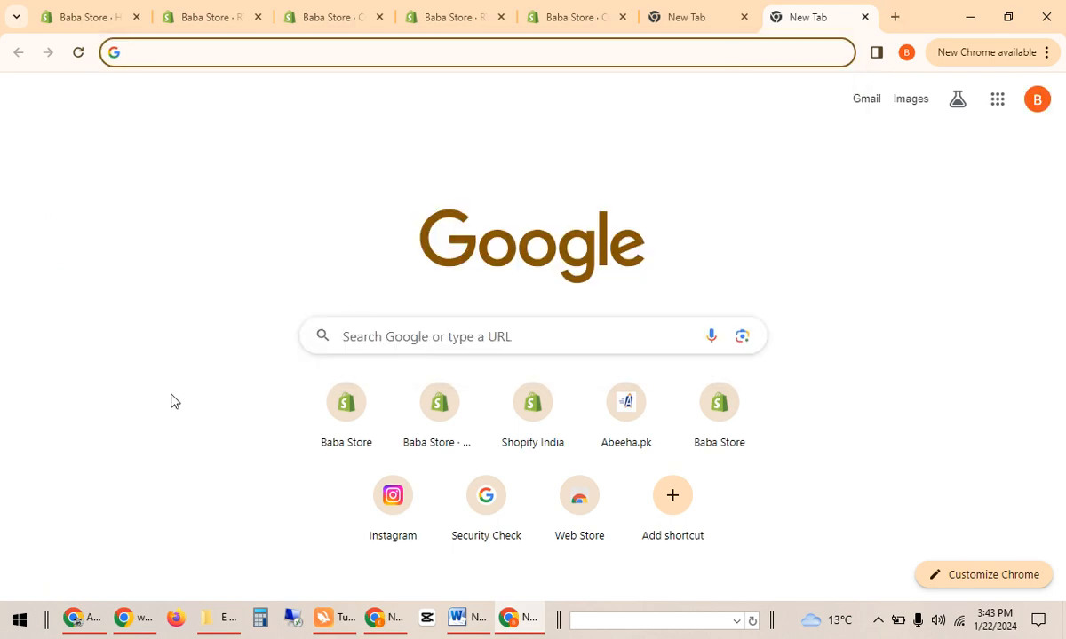
pyautogui.click(84, 618)
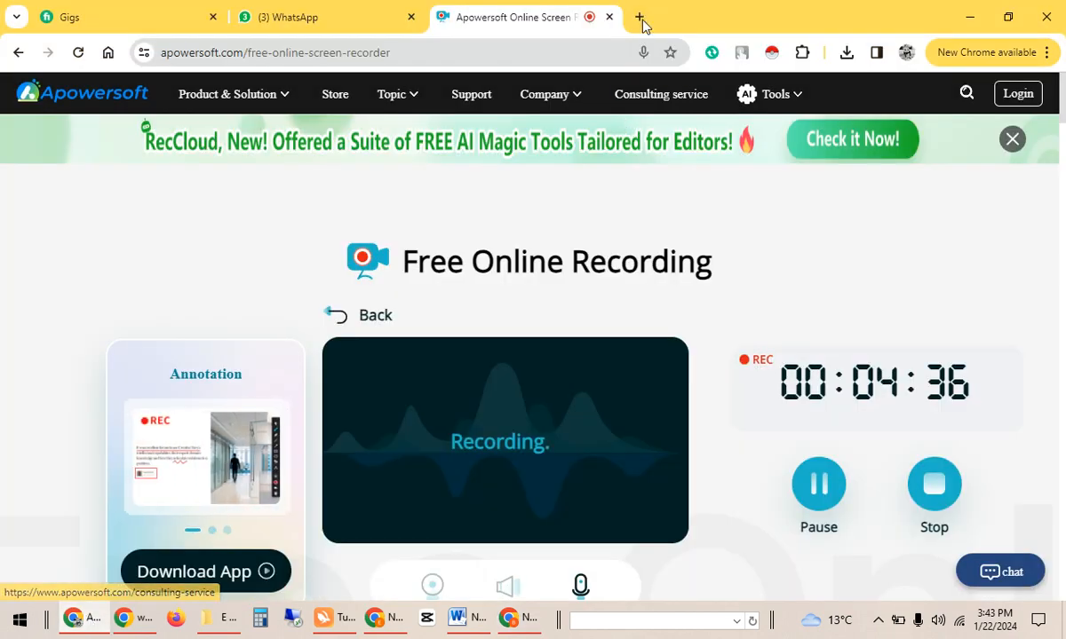
# Load facebook.com and choose a different saved account via See all profiles > Switch accounts.
pyautogui.click(642, 22)
pyautogui.write('fa')
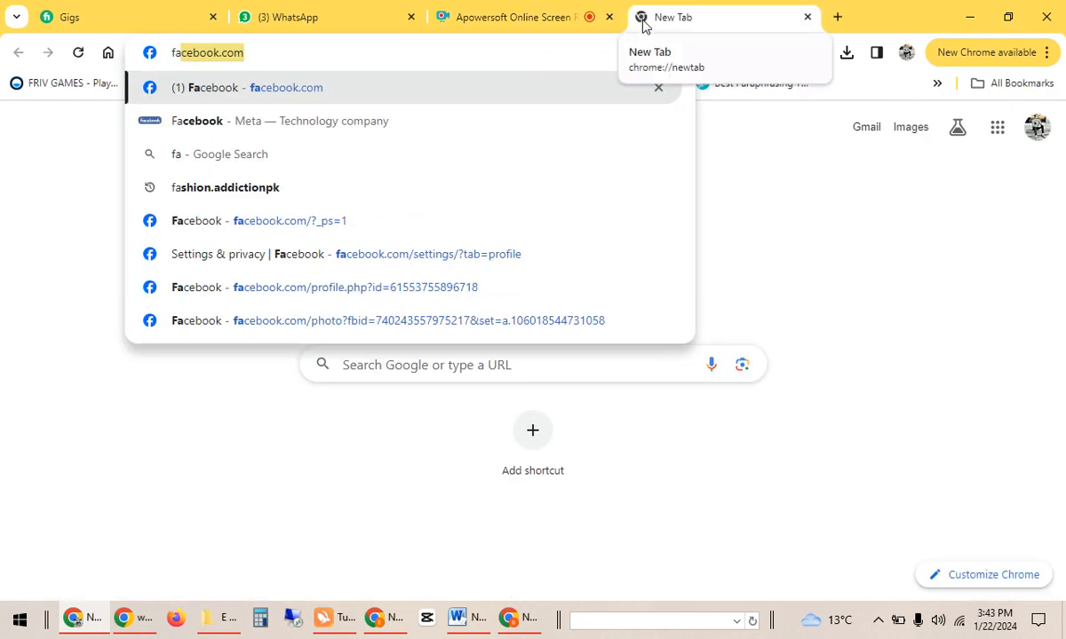
pyautogui.press('Return')
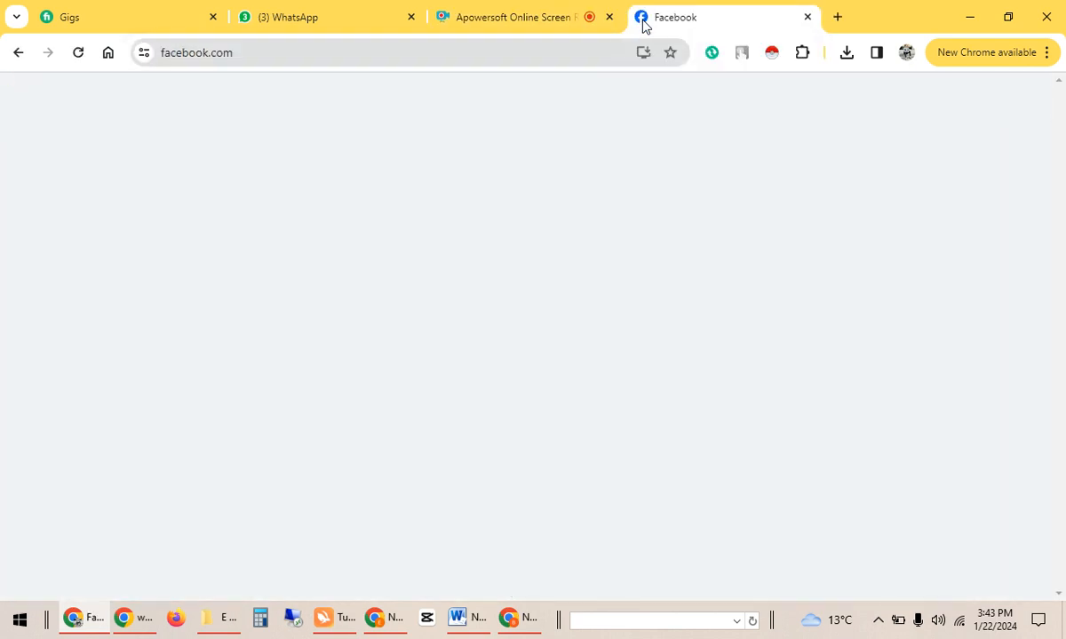
pyautogui.click(1017, 99)
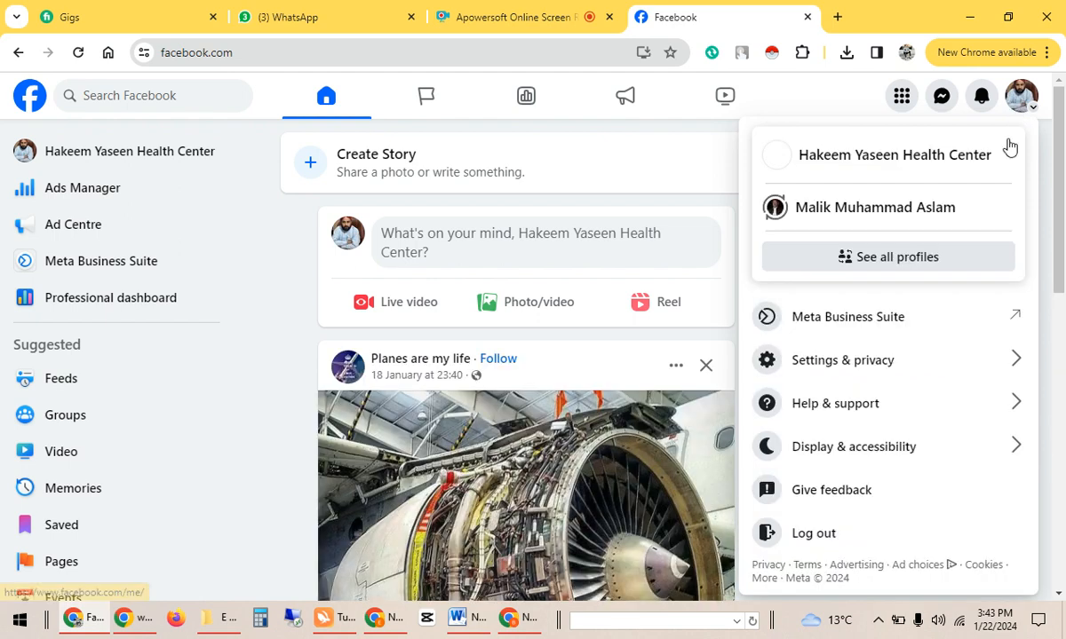
pyautogui.click(935, 267)
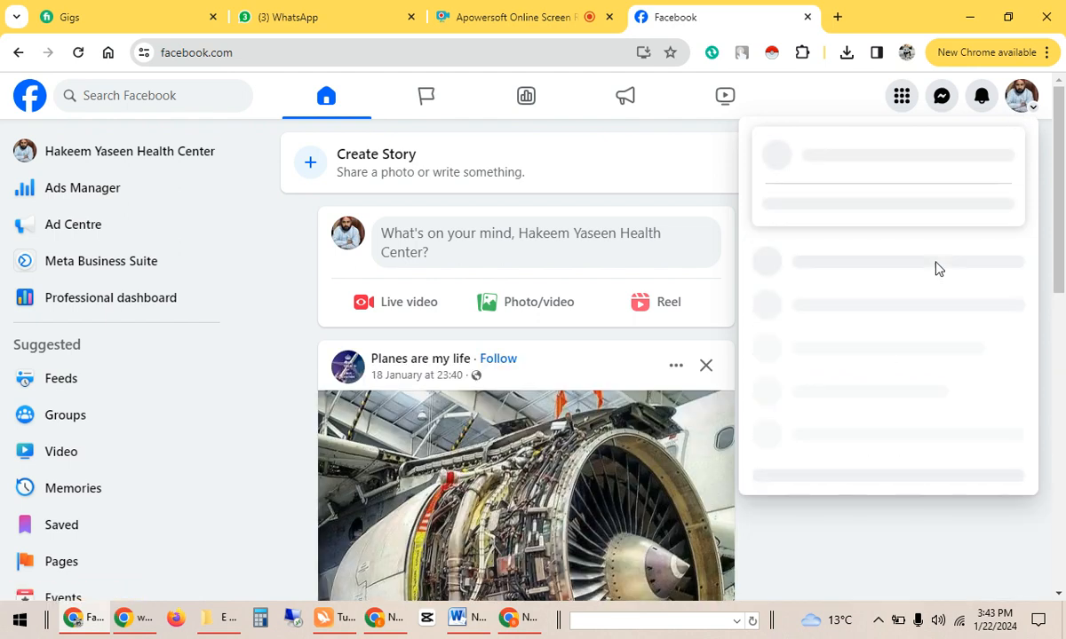
pyautogui.click(894, 307)
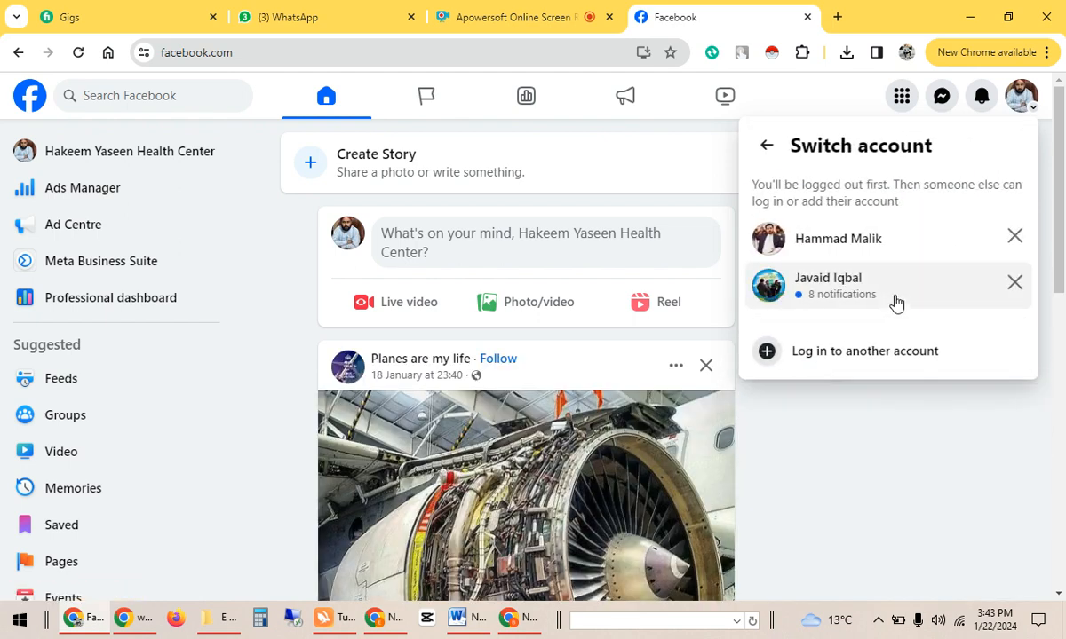
pyautogui.click(891, 251)
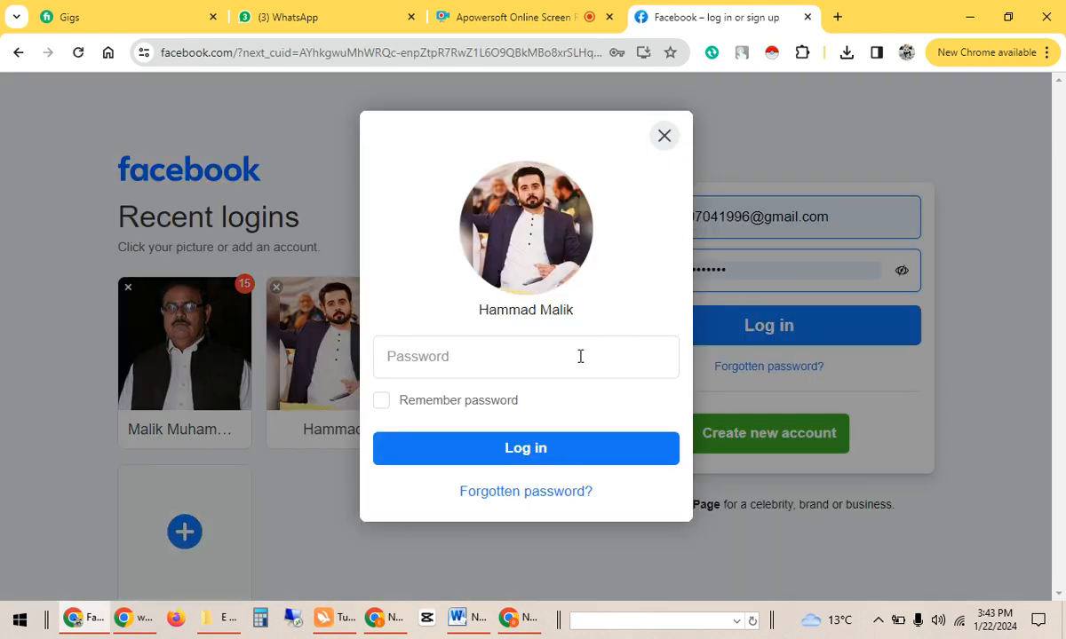
# Enter the saved account's password, retrying after failed attempts, until logged in.
pyautogui.click(547, 350)
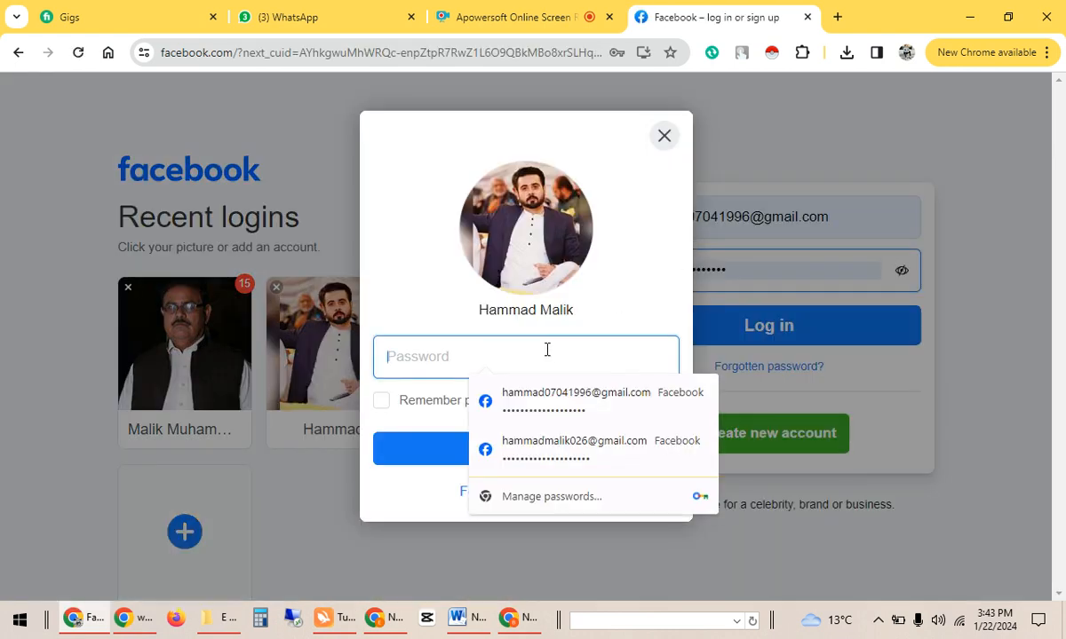
pyautogui.write('h')
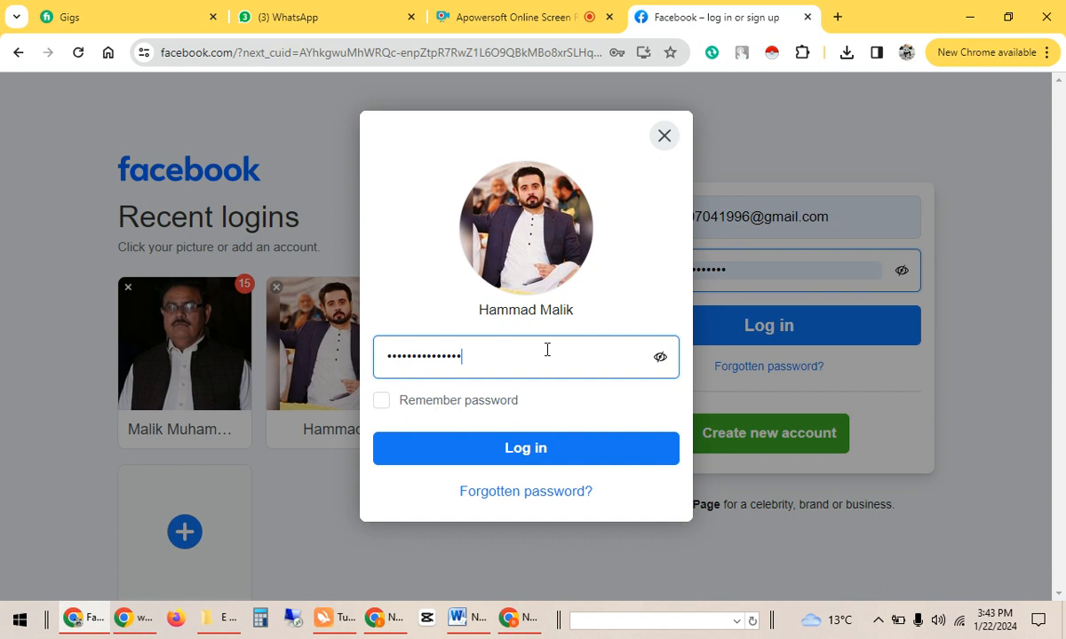
pyautogui.click(561, 449)
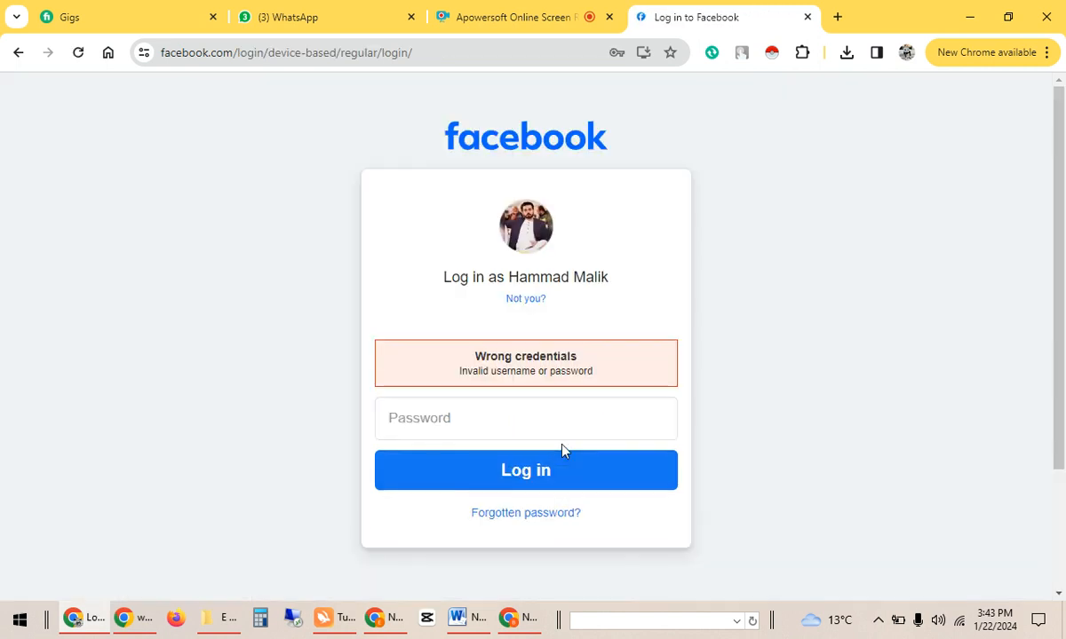
pyautogui.click(526, 424)
pyautogui.write('••')
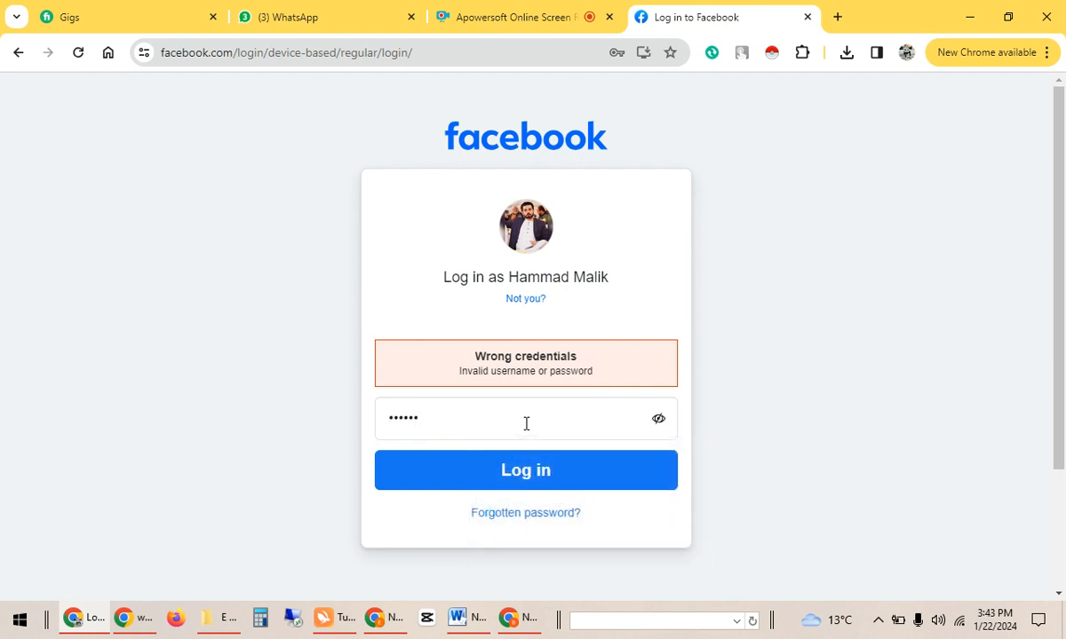
pyautogui.write('•••')
pyautogui.press('BackSpace')
pyautogui.press('BackSpace')
pyautogui.press('BackSpace')
pyautogui.press('BackSpace')
pyautogui.press('BackSpace')
pyautogui.write('•••')
pyautogui.click(538, 481)
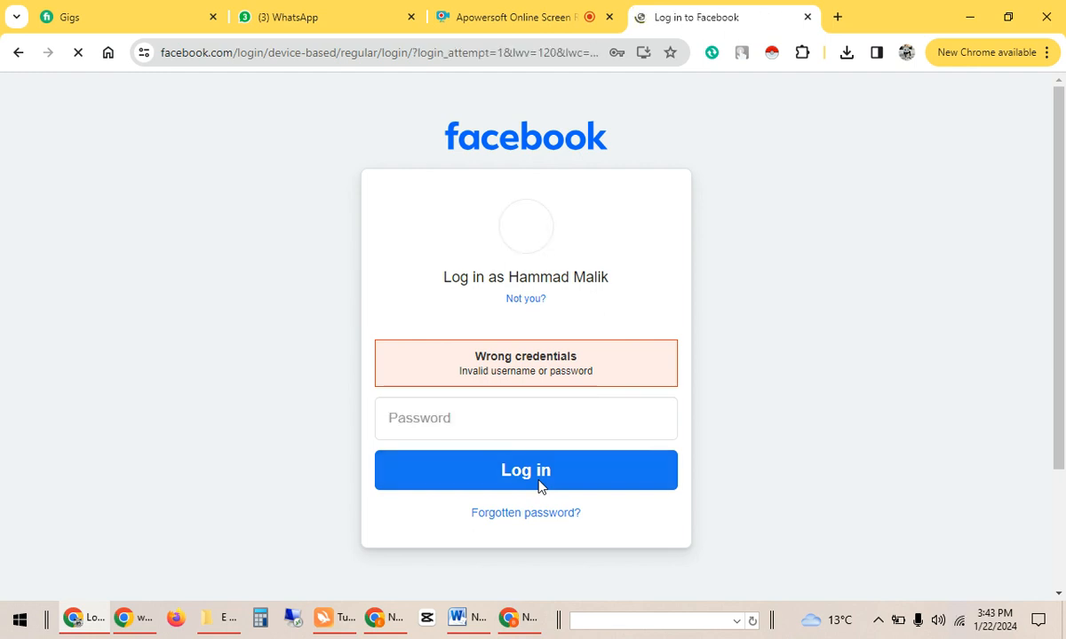
pyautogui.click(527, 427)
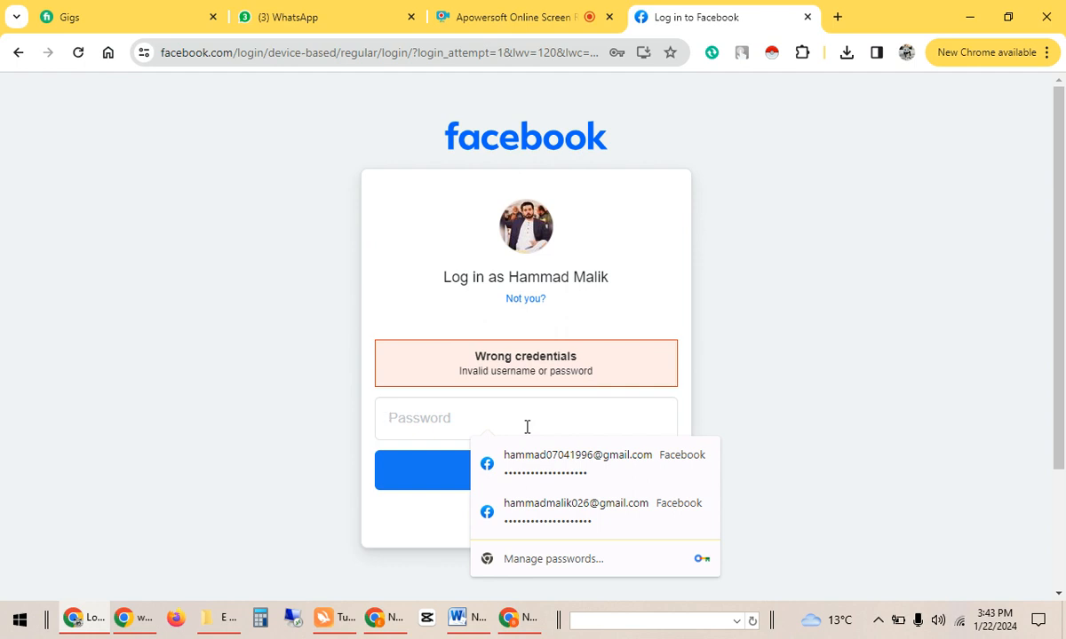
pyautogui.write('••••')
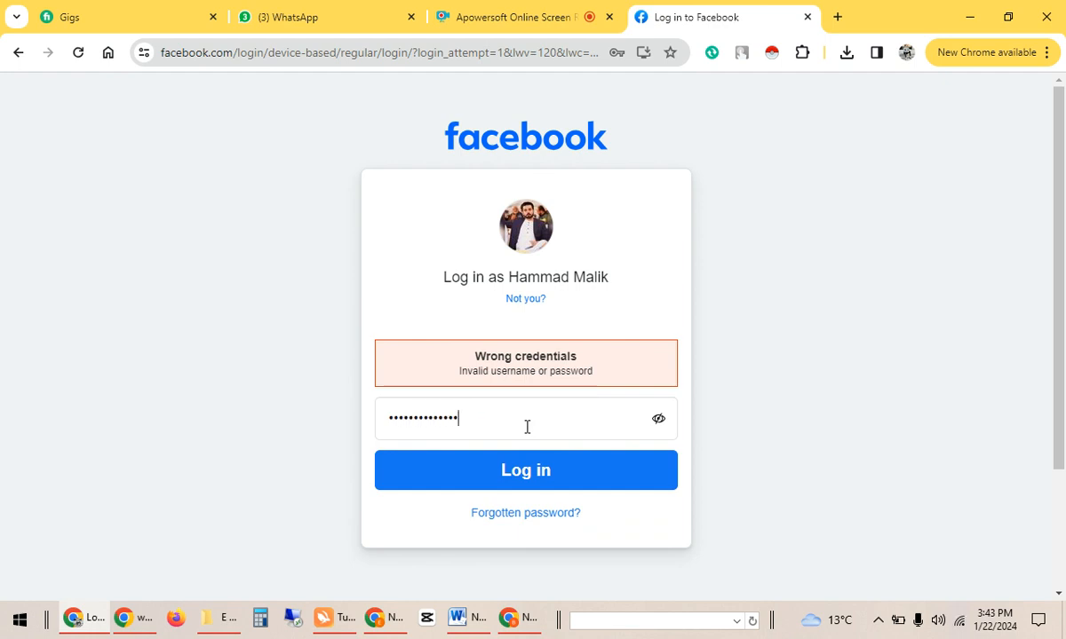
pyautogui.click(537, 470)
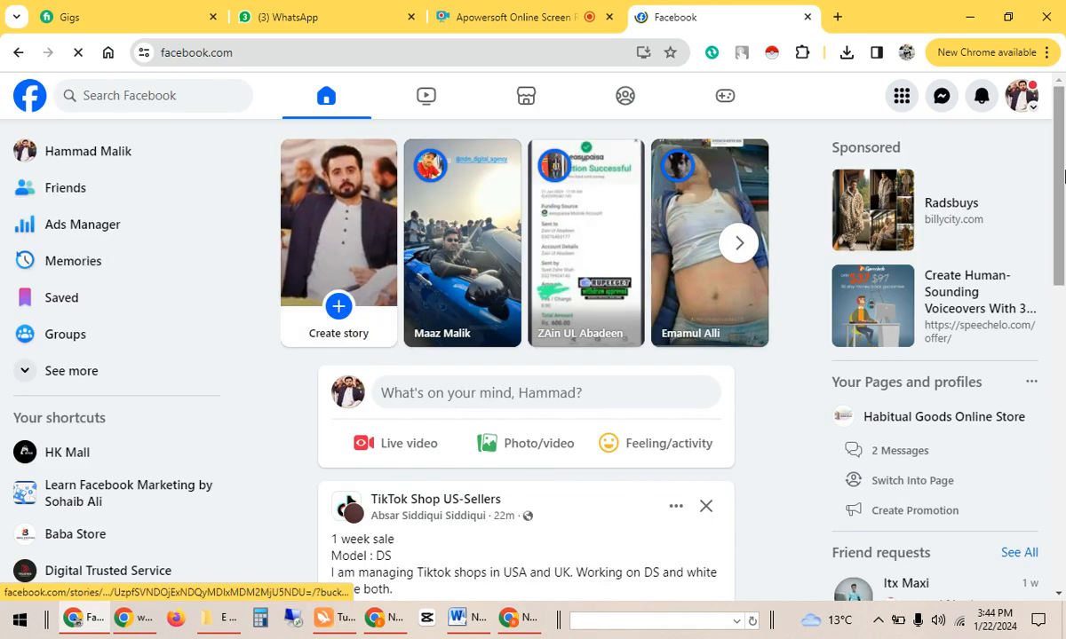
# Select Grow Marketing Agency from the expanded See more profiles list in the account menu.
pyautogui.click(1020, 96)
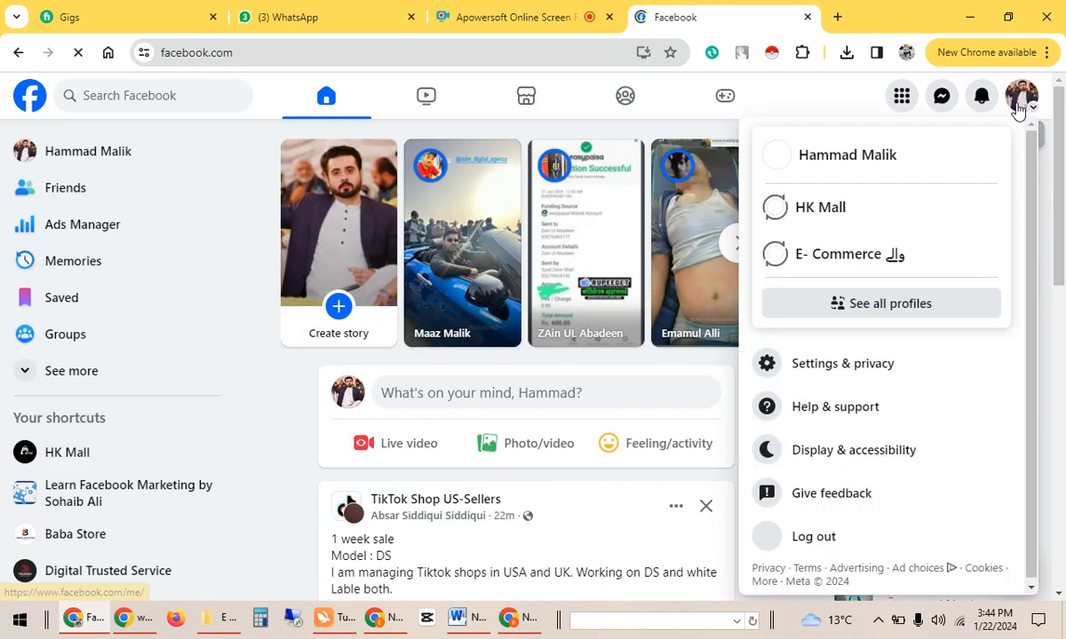
pyautogui.click(947, 303)
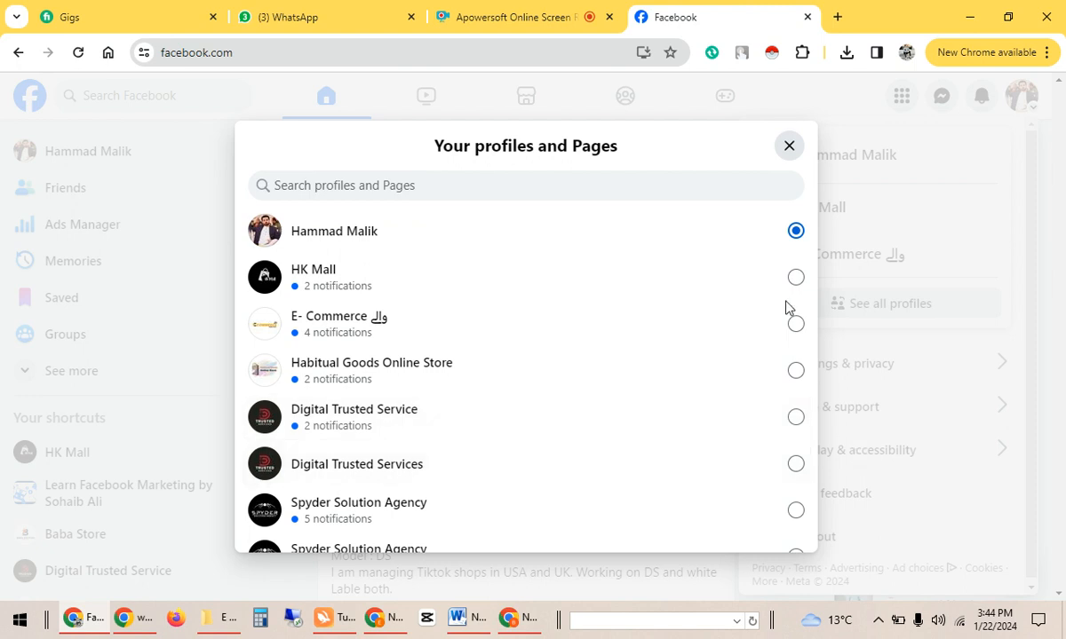
pyautogui.moveTo(811, 278); pyautogui.dragTo(811, 401)
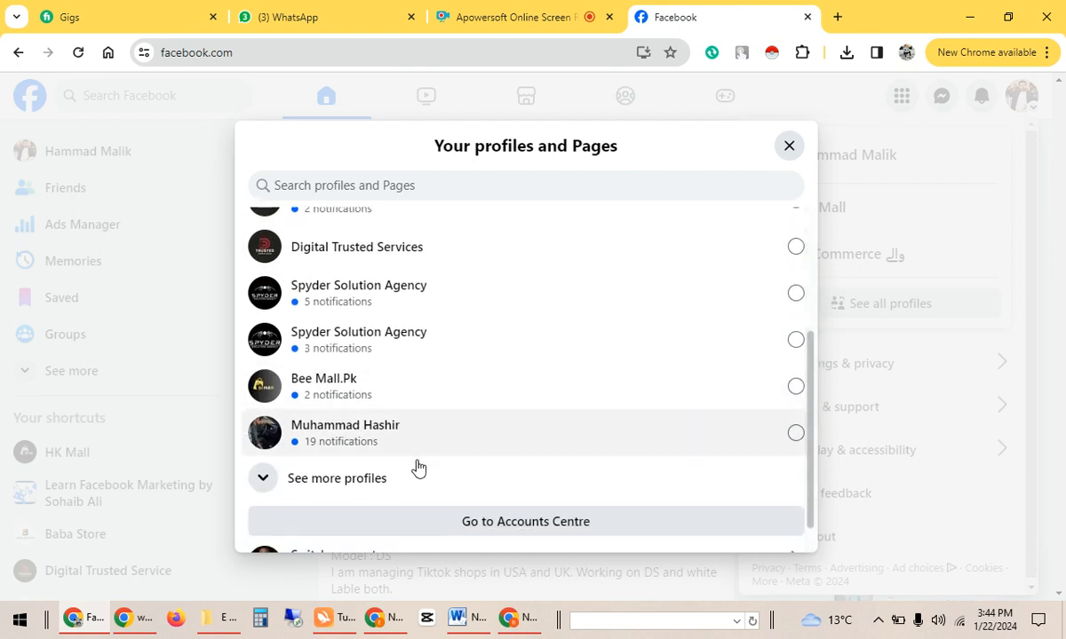
pyautogui.click(373, 481)
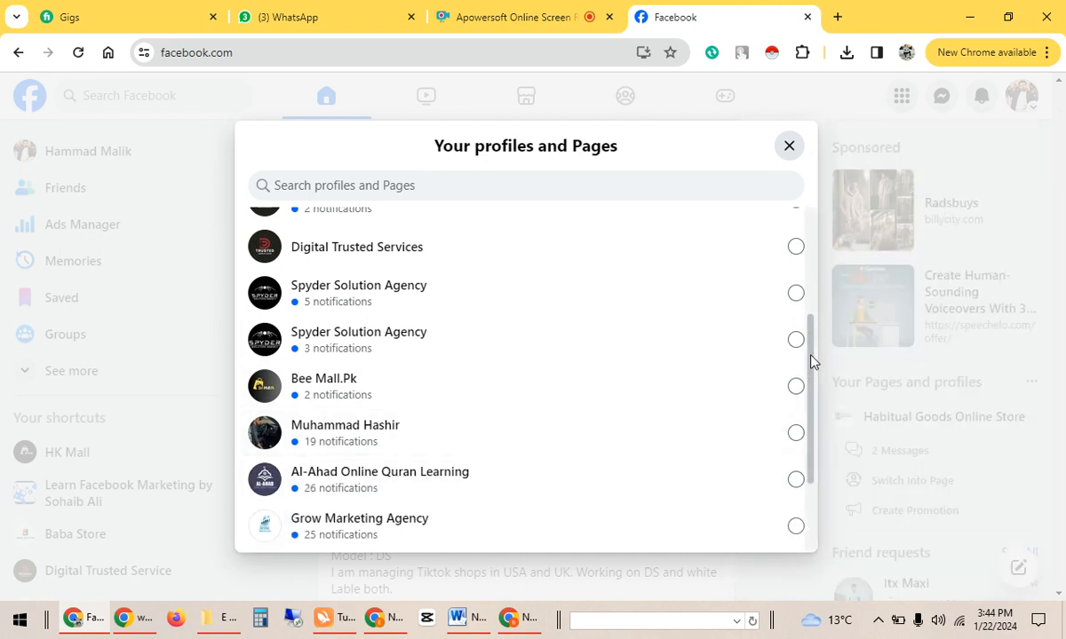
pyautogui.moveTo(809, 362); pyautogui.dragTo(810, 412)
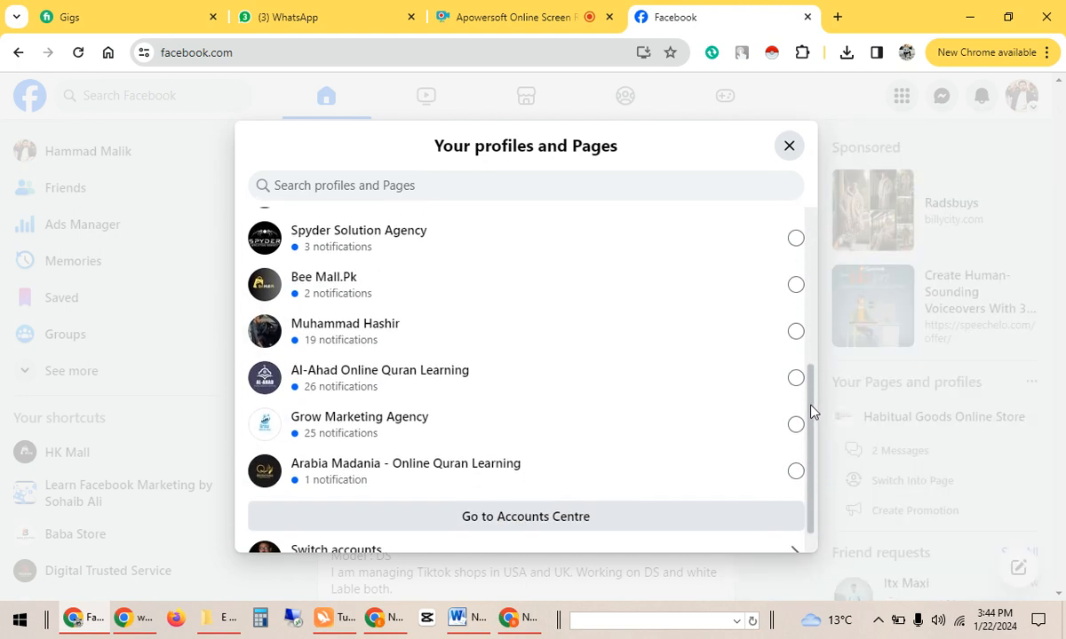
pyautogui.click(422, 426)
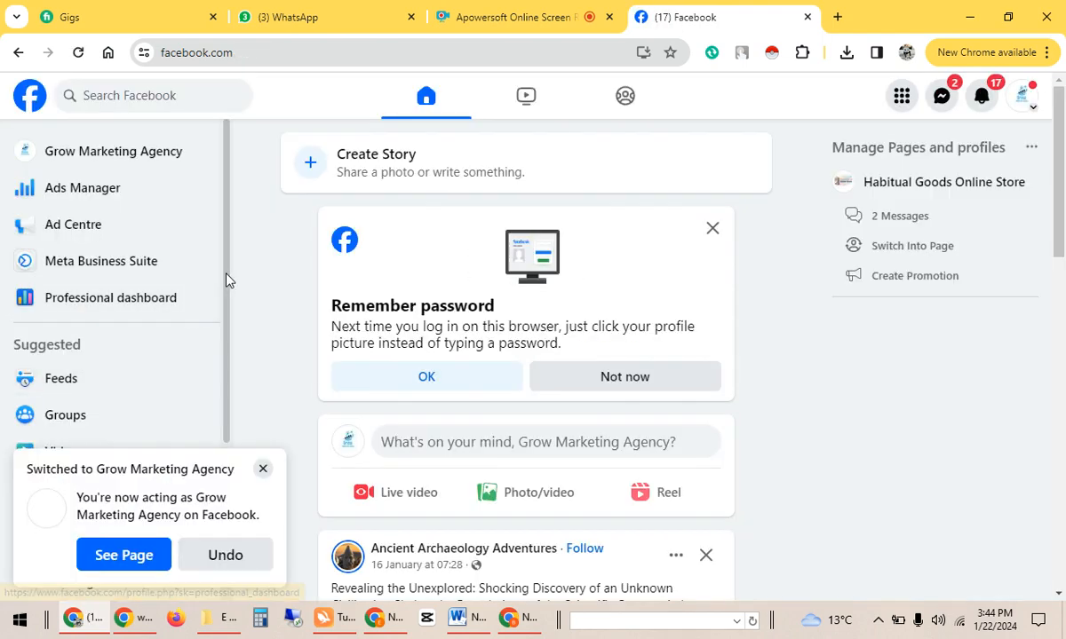
# Dismiss the profile-switched notice and open the Grow Marketing Agency page.
pyautogui.moveTo(226, 281); pyautogui.dragTo(263, 464)
pyautogui.click(263, 470)
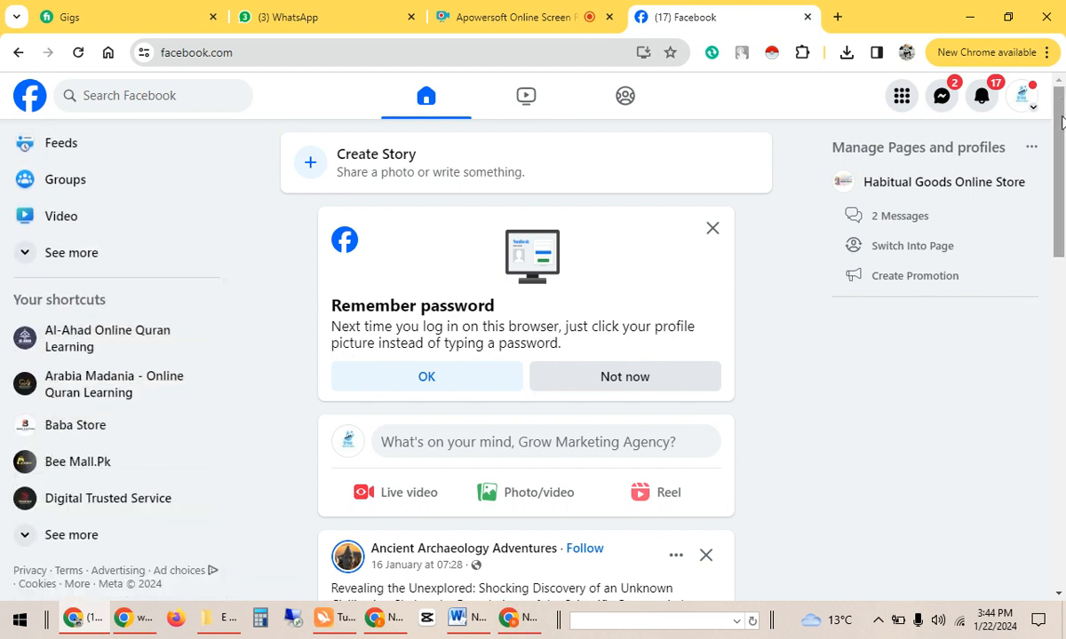
pyautogui.scroll(-1, 1062, 121)
pyautogui.scroll(1, 1061, 122)
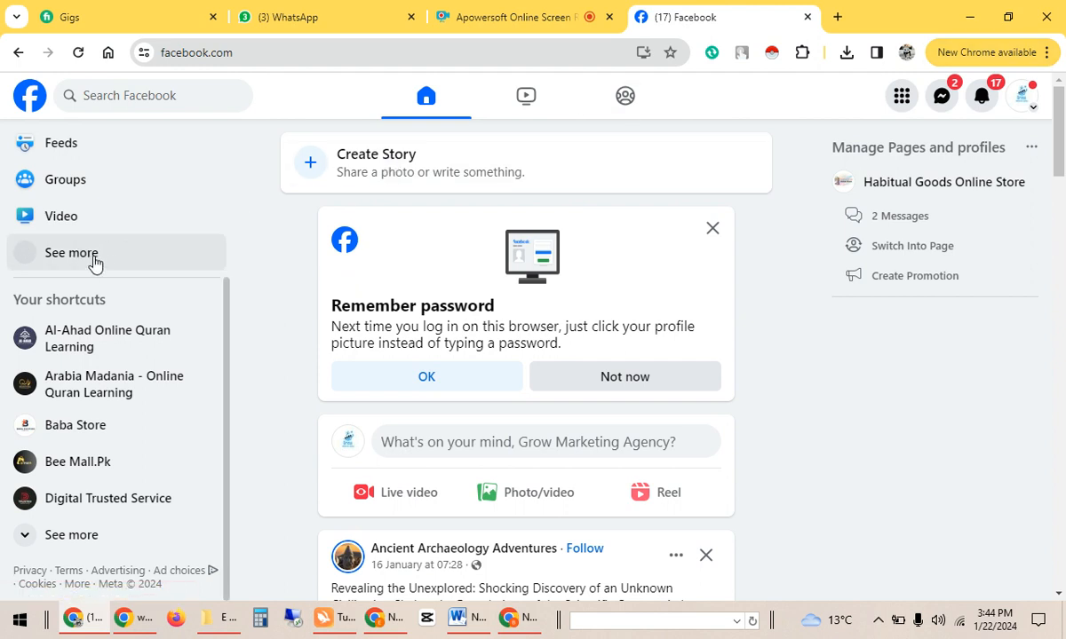
pyautogui.click(1021, 103)
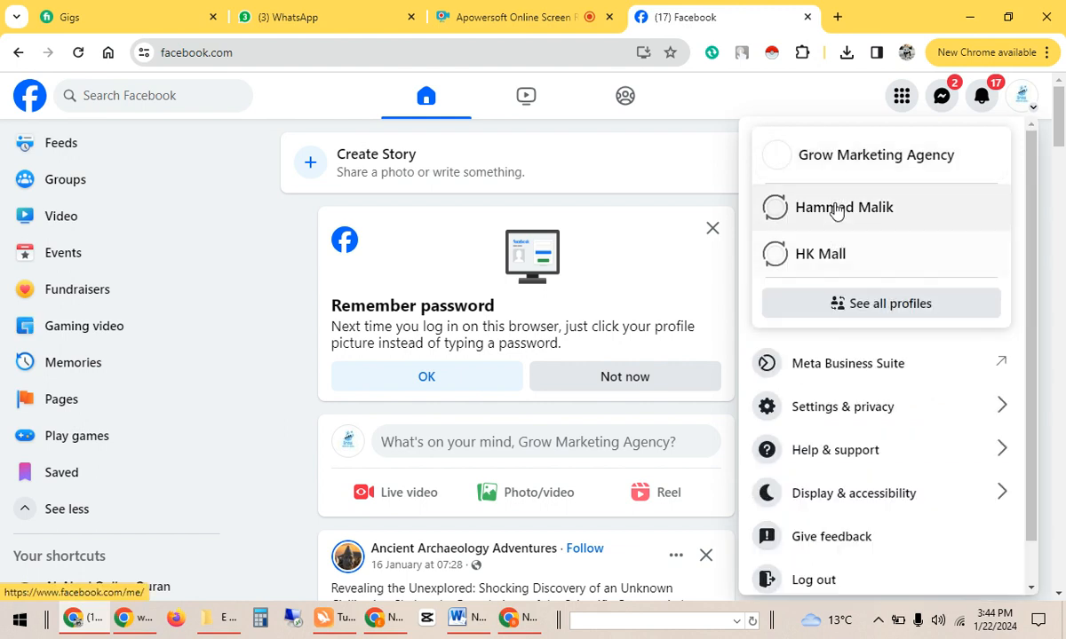
pyautogui.click(840, 165)
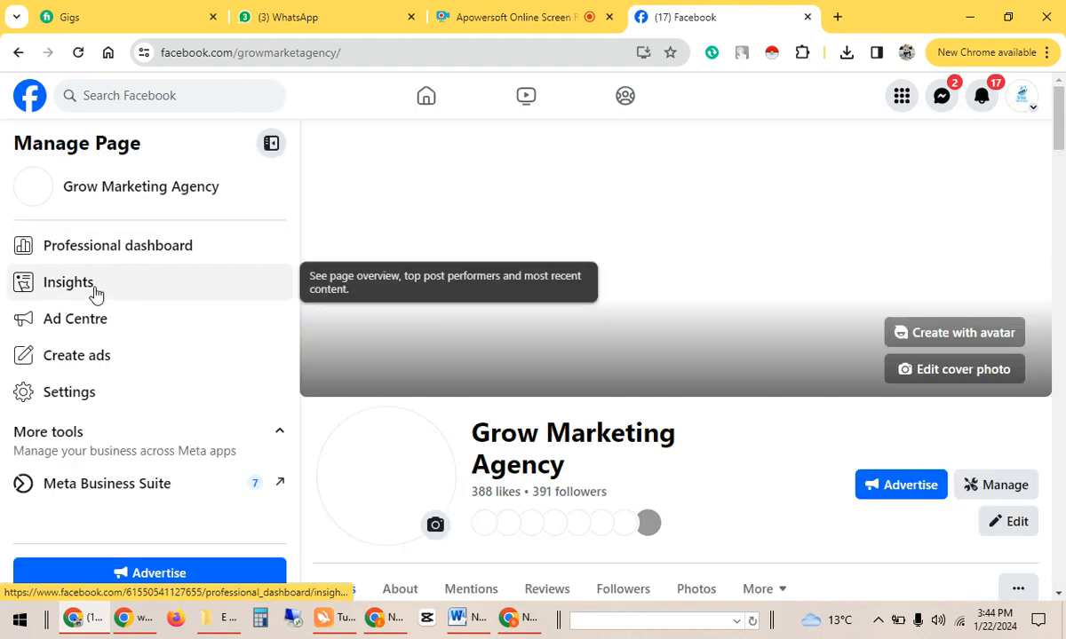
# Go to the page's Insights dashboard and open Page access under Your tools.
pyautogui.click(96, 294)
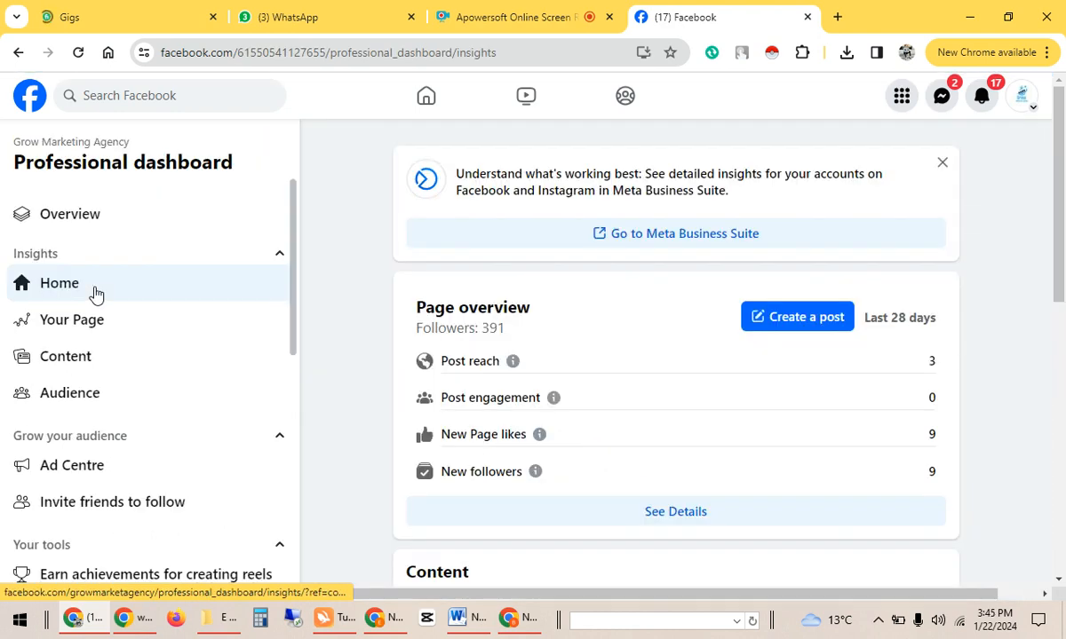
pyautogui.moveTo(1059, 227); pyautogui.dragTo(1061, 555)
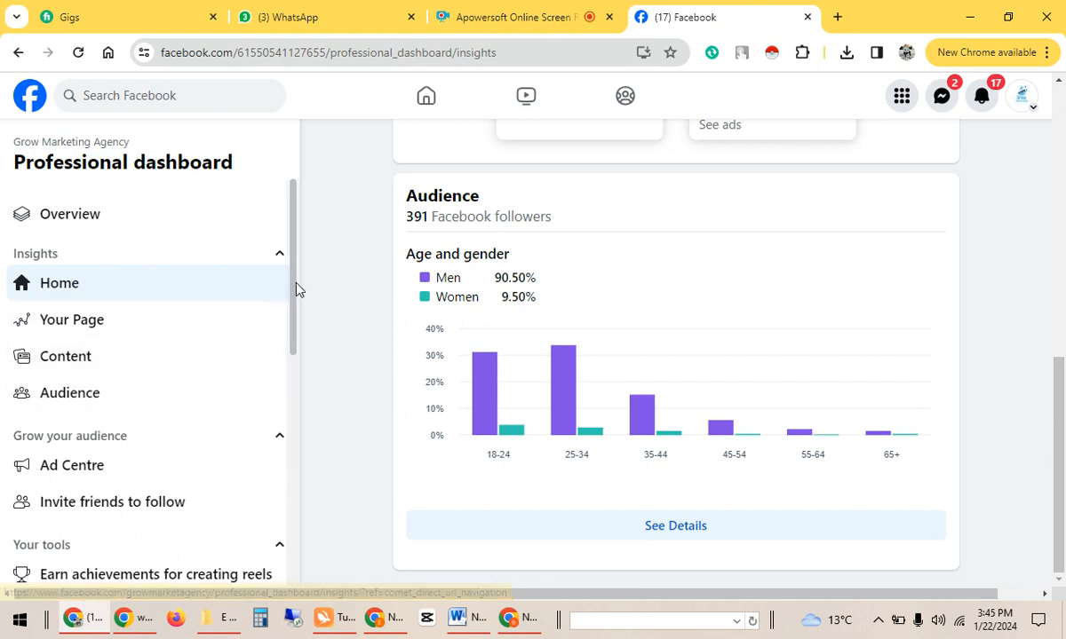
pyautogui.moveTo(297, 290); pyautogui.dragTo(287, 427)
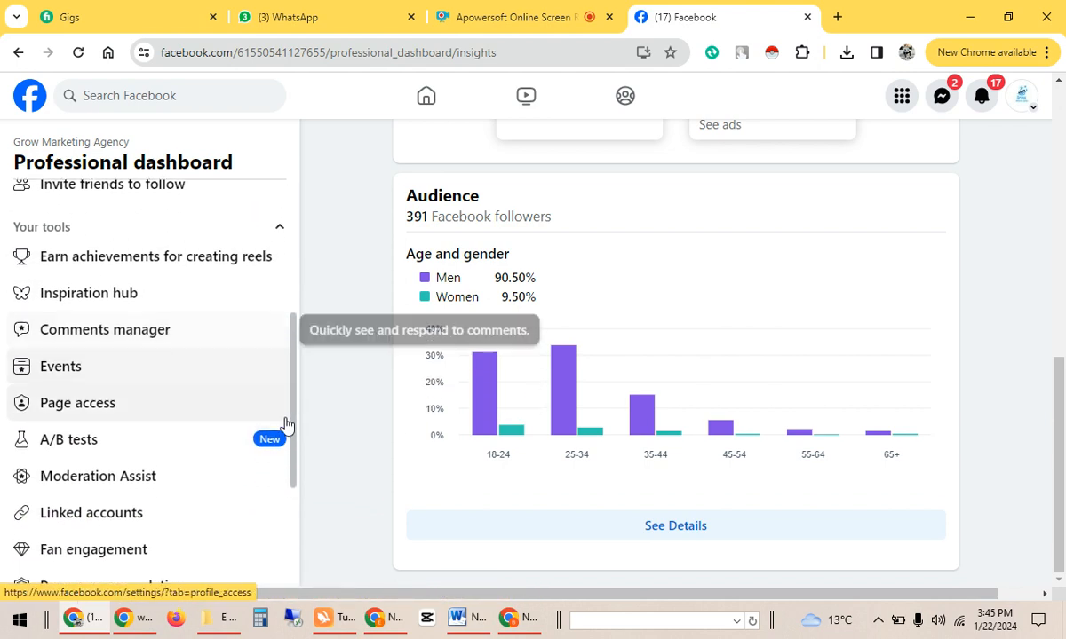
pyautogui.click(203, 400)
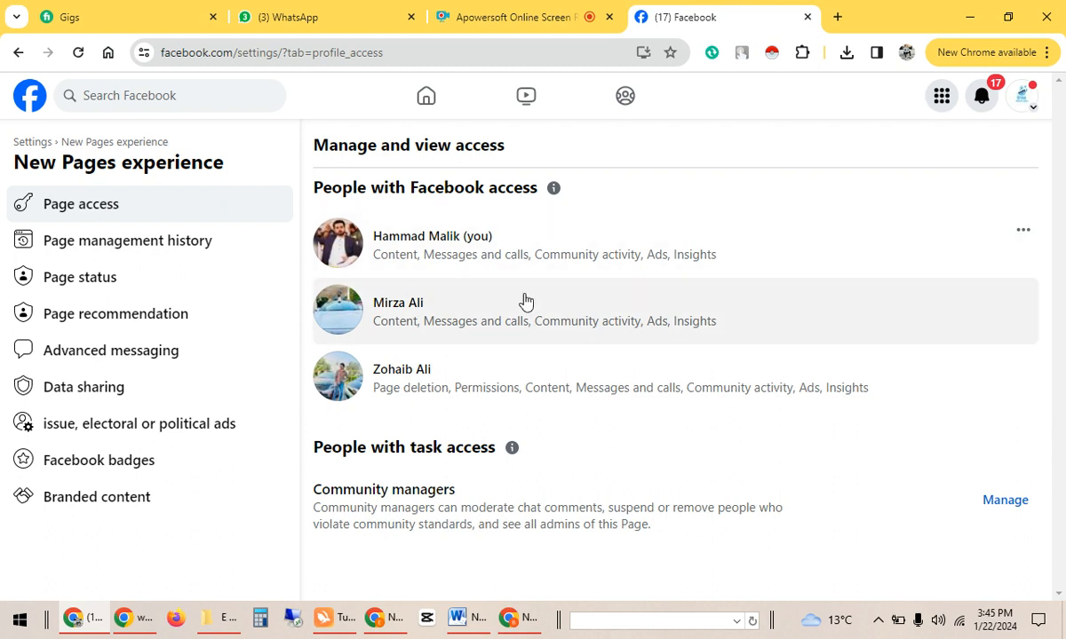
# Open Facebook's Advanced messaging settings, then return to the Shopify Messenger Chat editor's domain list.
pyautogui.click(160, 355)
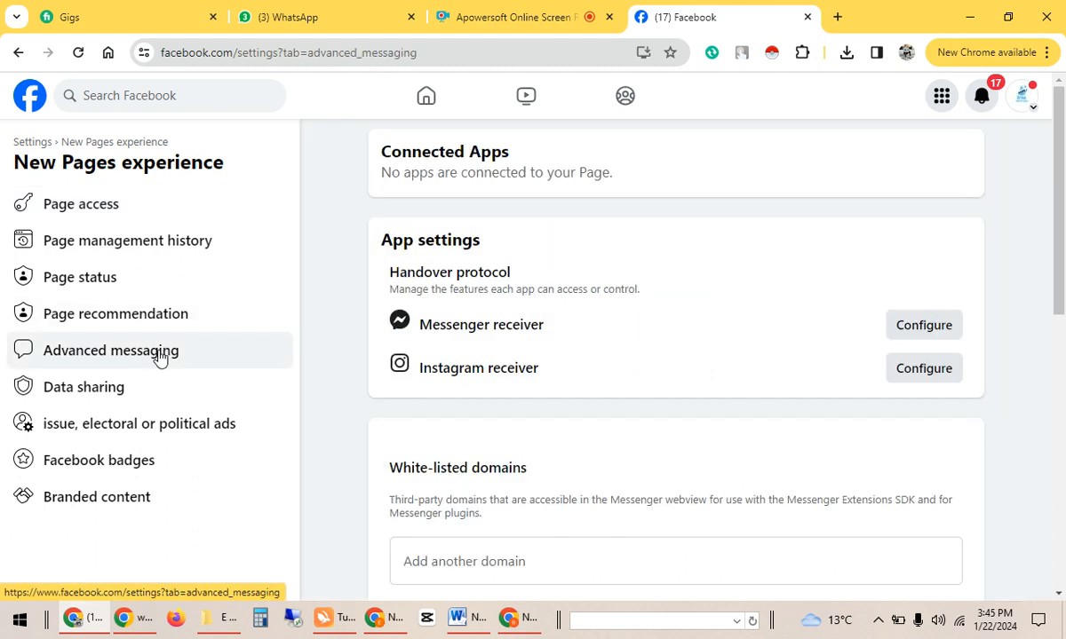
pyautogui.scroll(-2, 1062, 328)
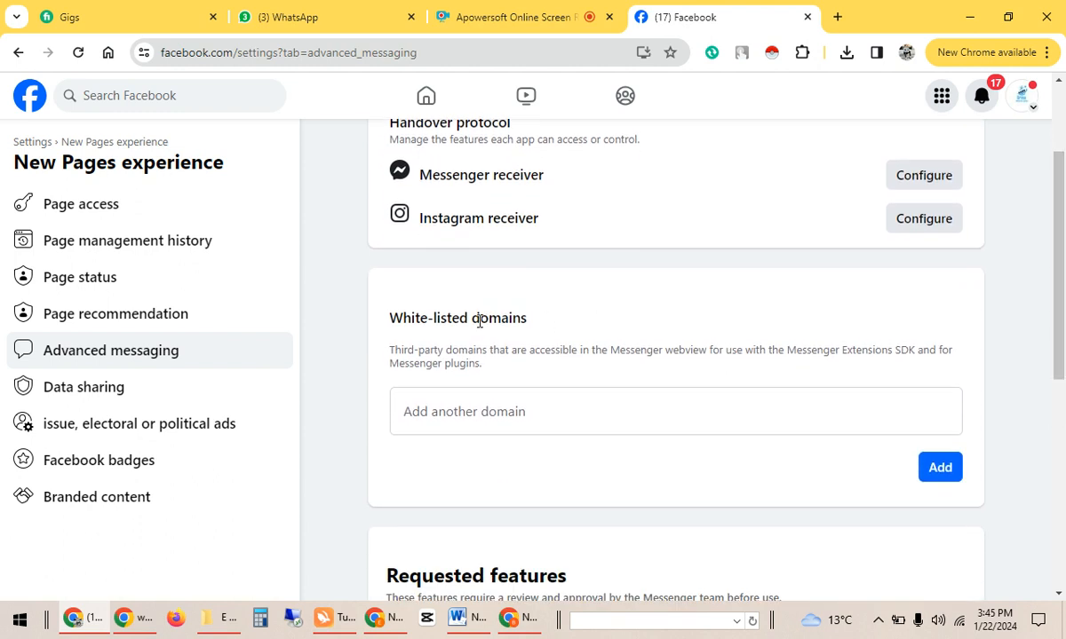
pyautogui.click(515, 619)
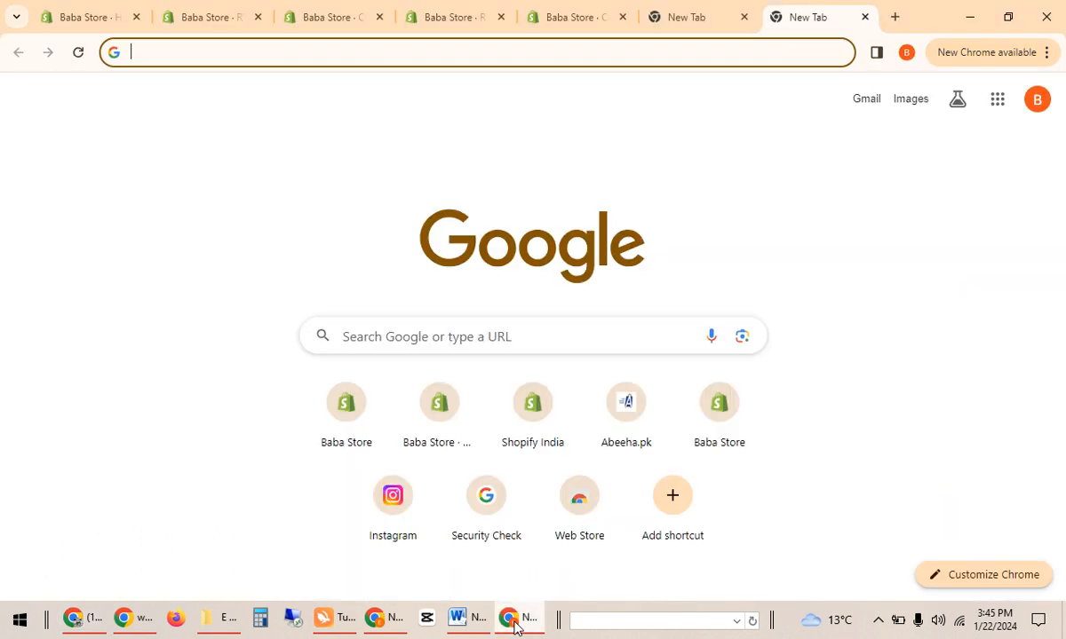
pyautogui.click(578, 11)
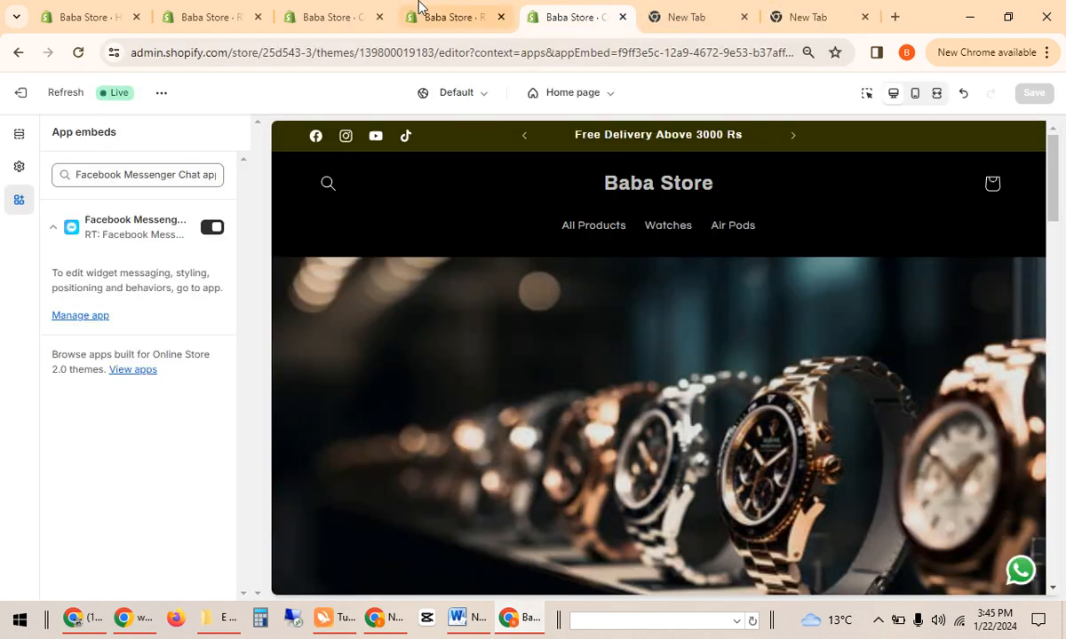
pyautogui.click(427, 13)
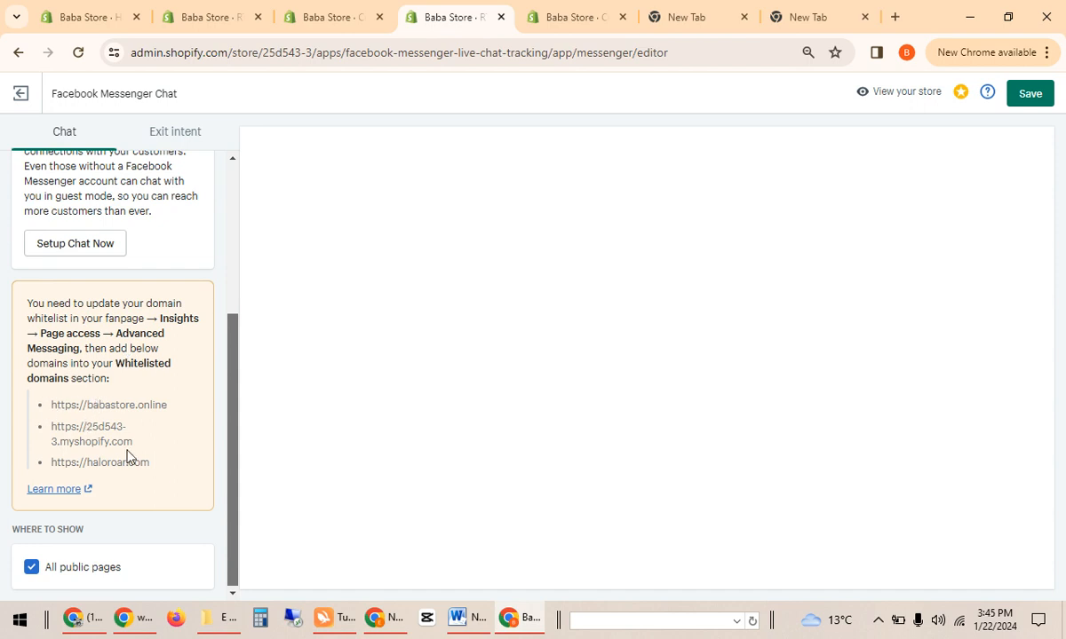
# Copy babastore.online from Shopify and add it to Facebook's white-listed domains.
pyautogui.tripleClick(155, 405)
pyautogui.hotkey('ctrl', 'c')
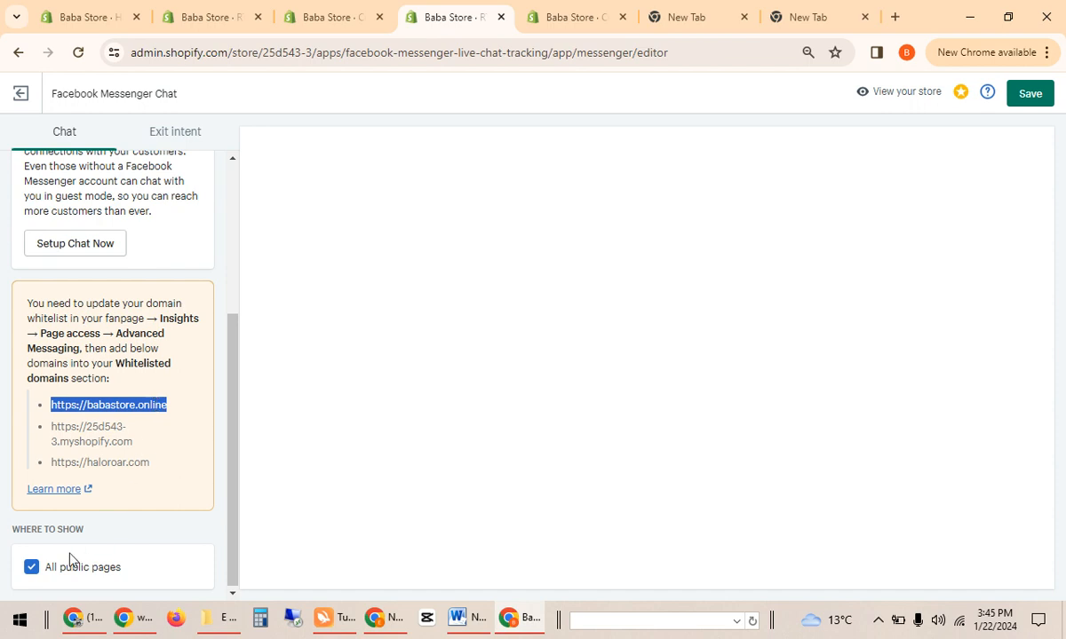
pyautogui.click(74, 617)
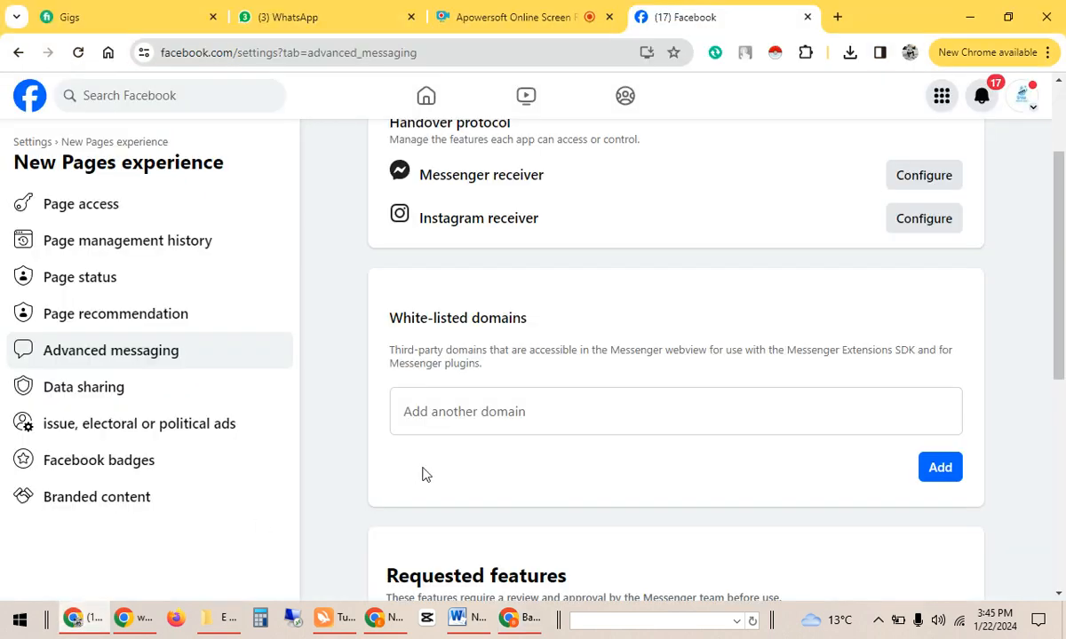
pyautogui.click(448, 419)
pyautogui.hotkey('ctrl', 'v')
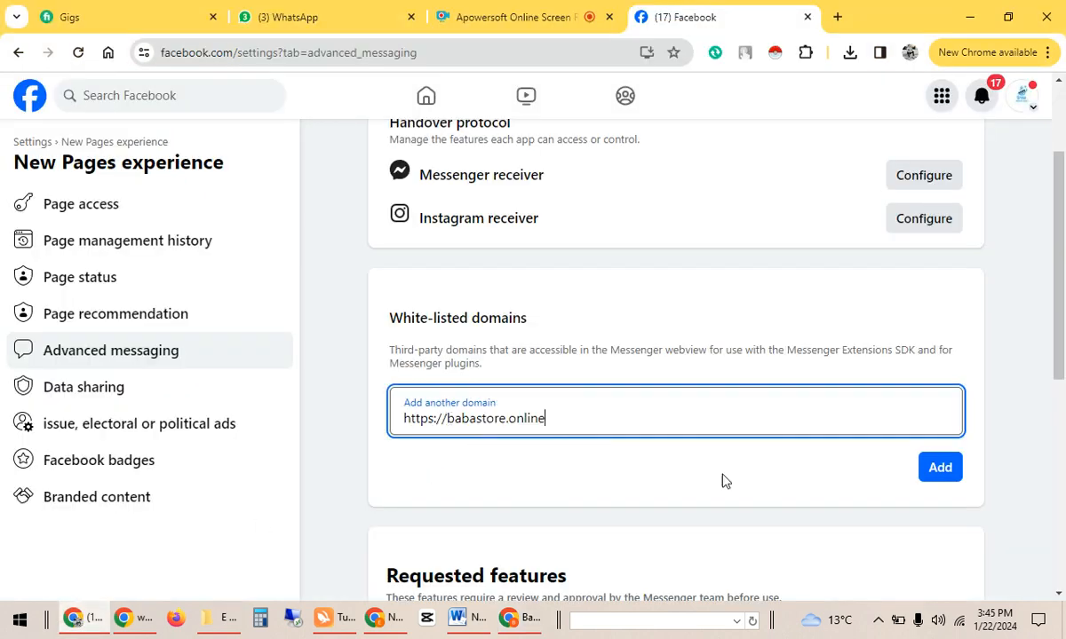
pyautogui.click(944, 471)
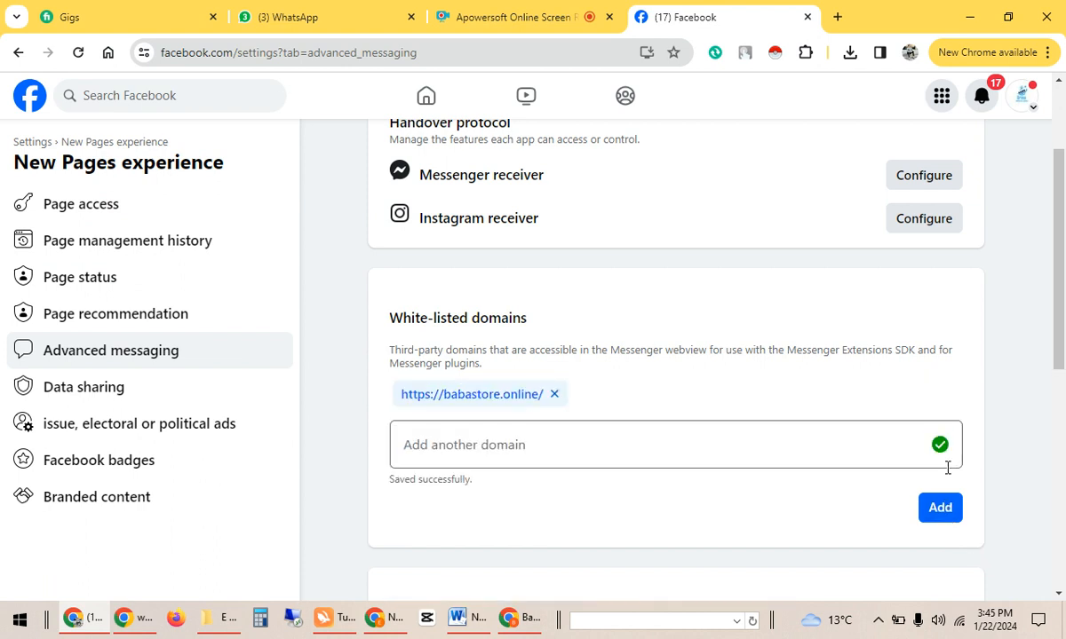
# Copy 25d543-3.myshopify.com and add it to the white-listed domains.
pyautogui.click(522, 619)
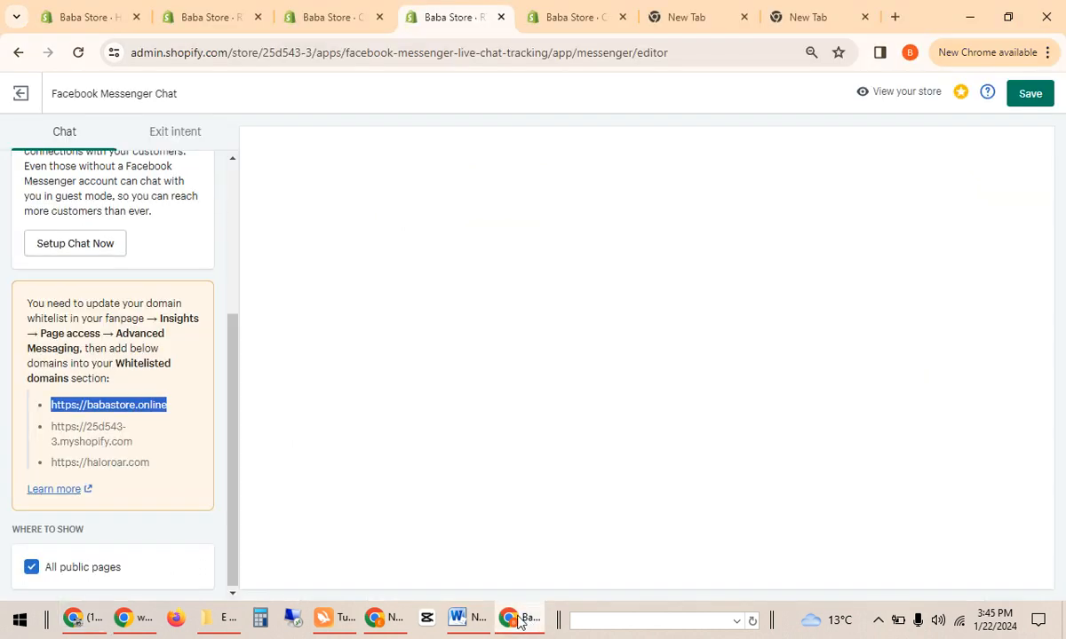
pyautogui.tripleClick(121, 433)
pyautogui.hotkey('ctrl', 'c')
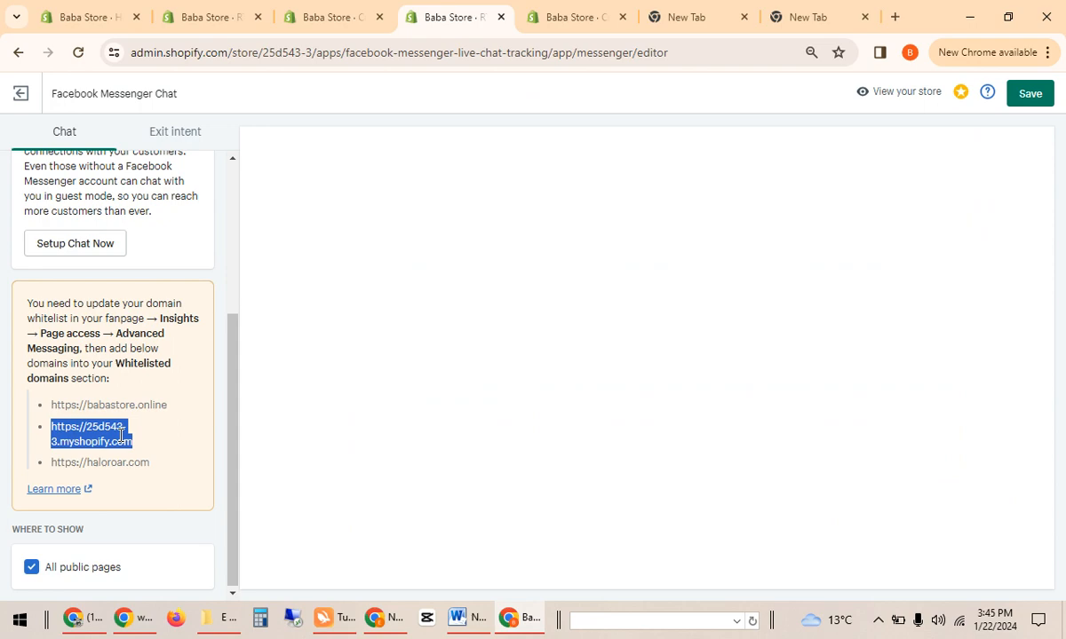
pyautogui.hotkey('alt', 'Tab')
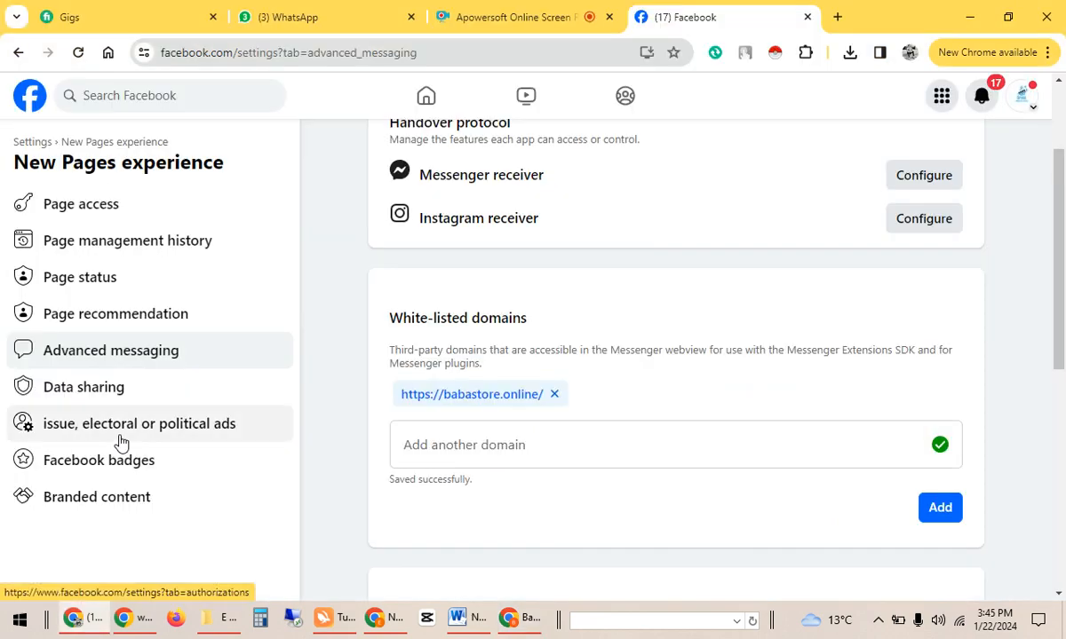
pyautogui.click(525, 459)
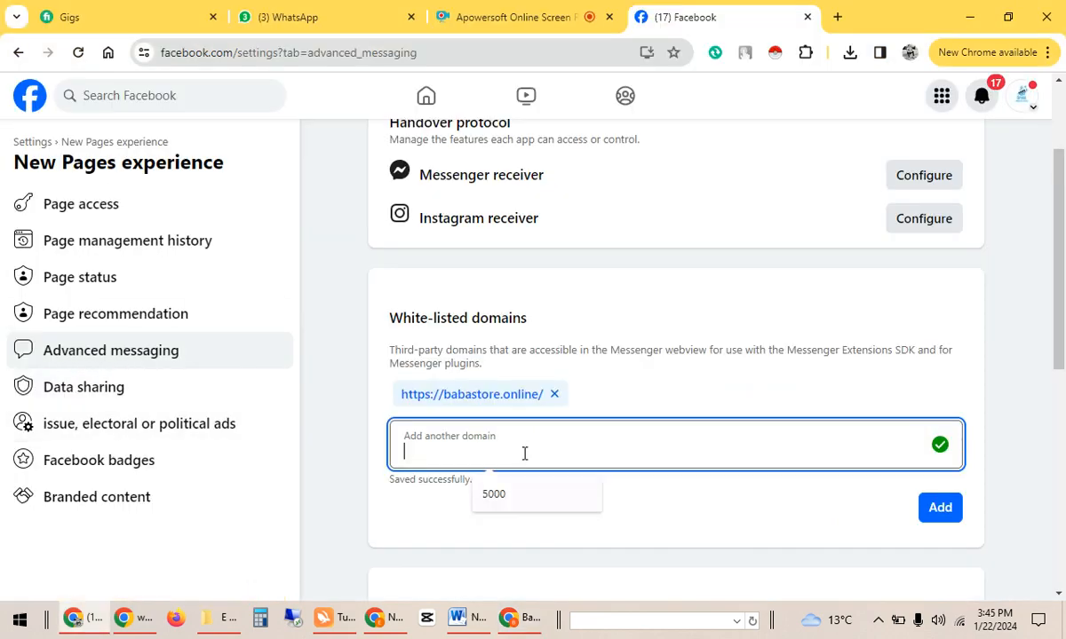
pyautogui.hotkey('ctrl', 'v')
pyautogui.click(942, 516)
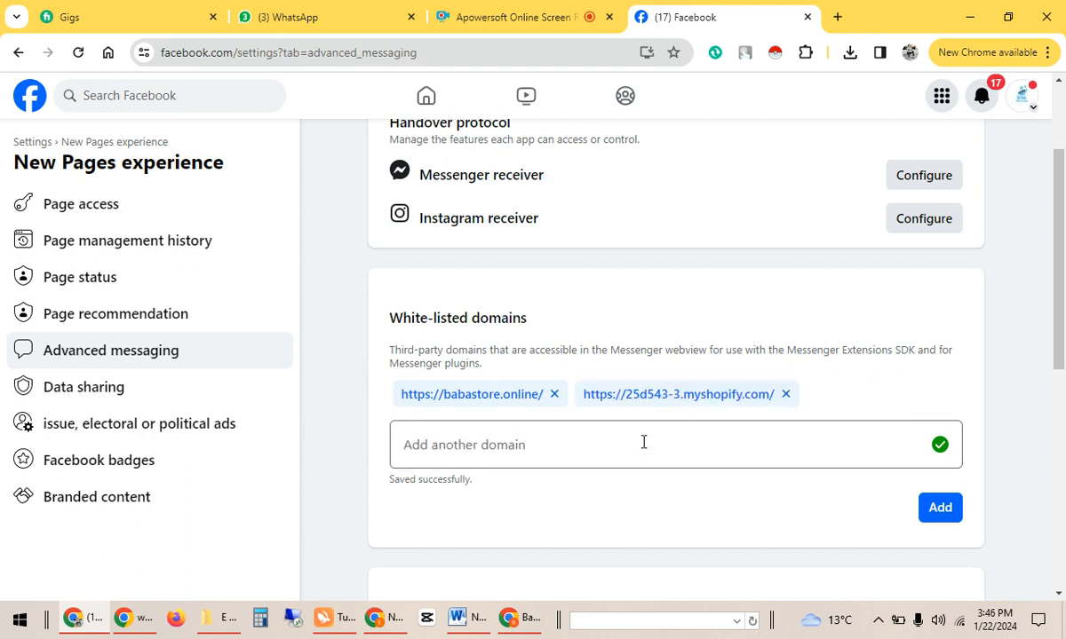
# Copy haloroar.com and add it as the third white-listed domain.
pyautogui.hotkey('alt', 'Tab')
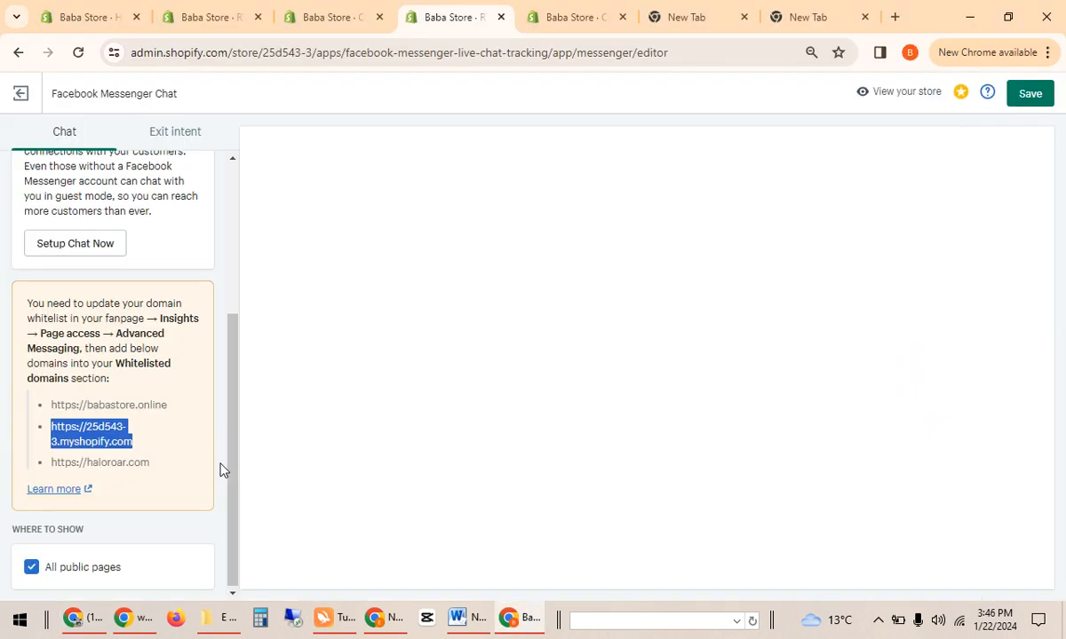
pyautogui.click(127, 462)
pyautogui.tripleClick(128, 462)
pyautogui.hotkey('ctrl', 'c')
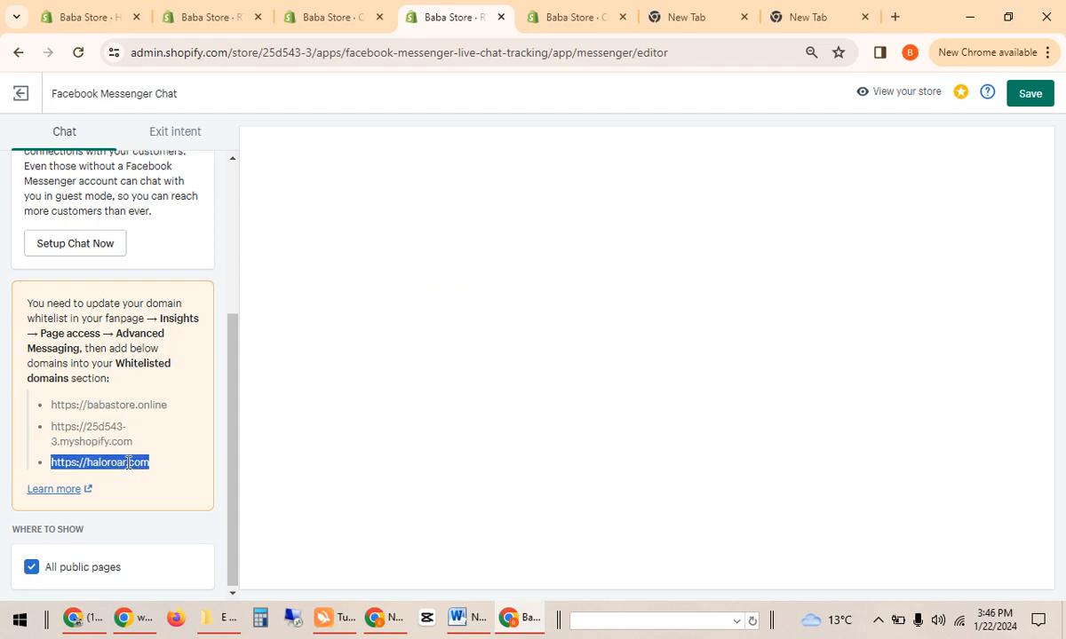
pyautogui.hotkey('alt', 'Tab')
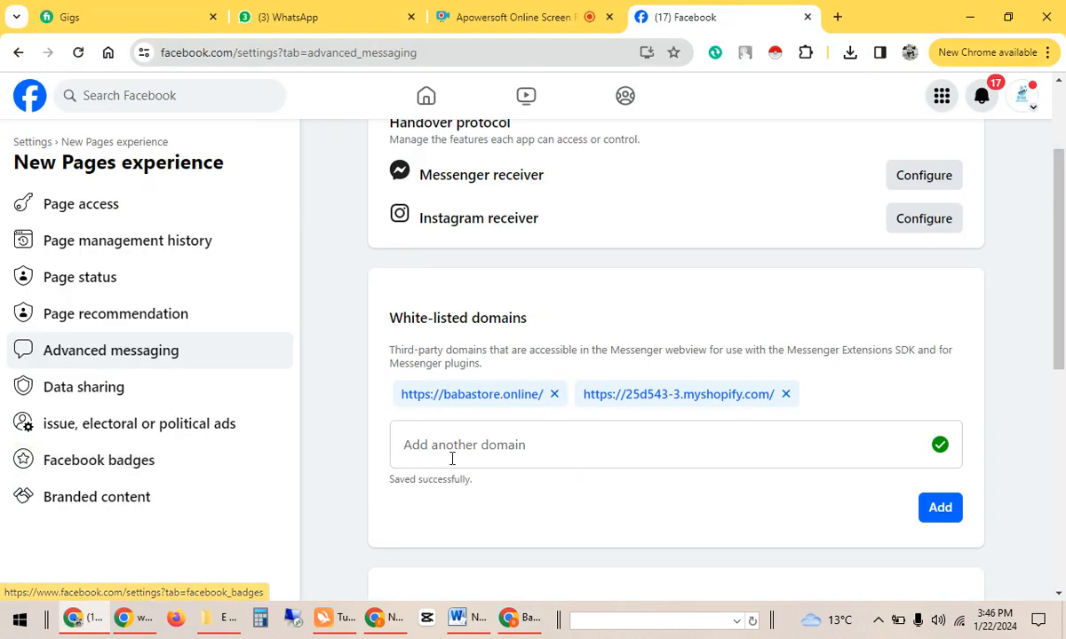
pyautogui.click(462, 441)
pyautogui.hotkey('ctrl', 'v')
pyautogui.click(941, 508)
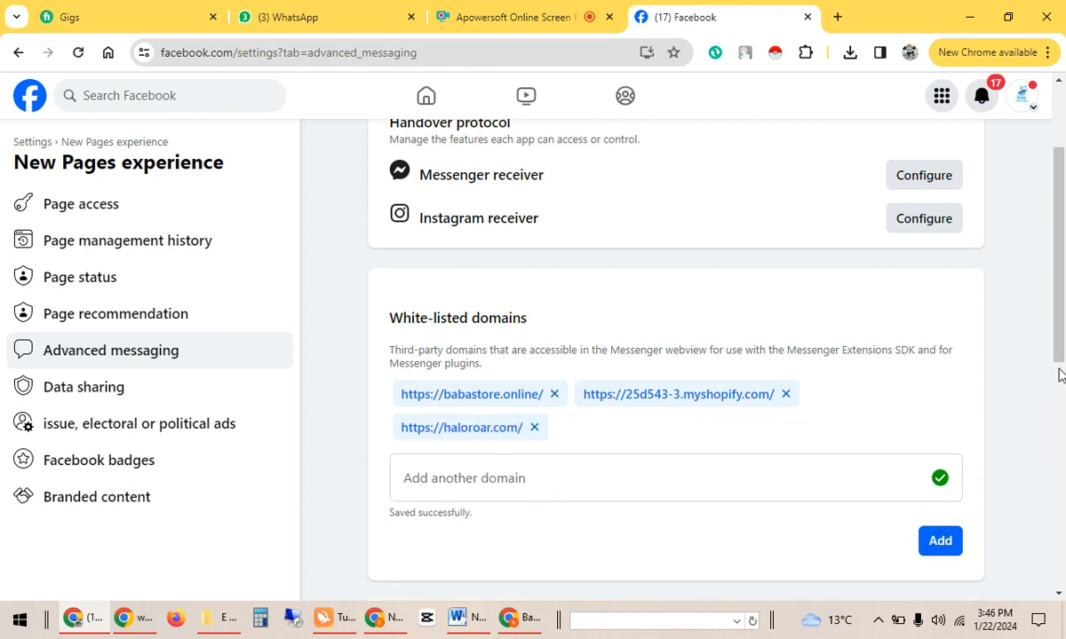
pyautogui.scroll(-6, 1057, 524)
pyautogui.moveTo(1063, 526); pyautogui.dragTo(1063, 225)
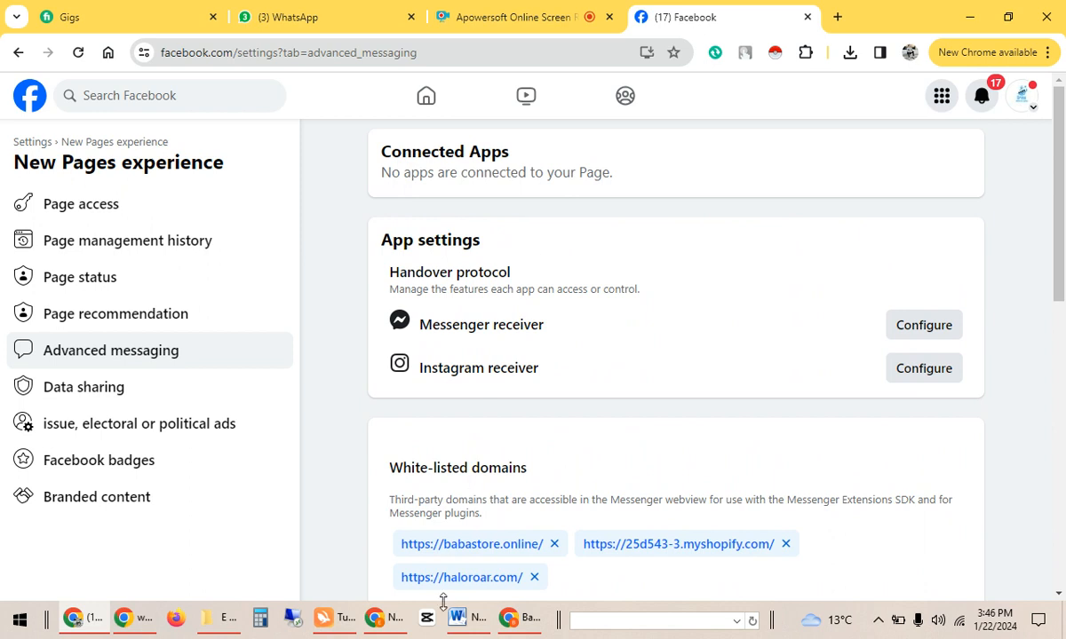
# Save the Messenger Chat settings, attempt Setup Chat Now, and minimise the Facebook login popup.
pyautogui.click(530, 626)
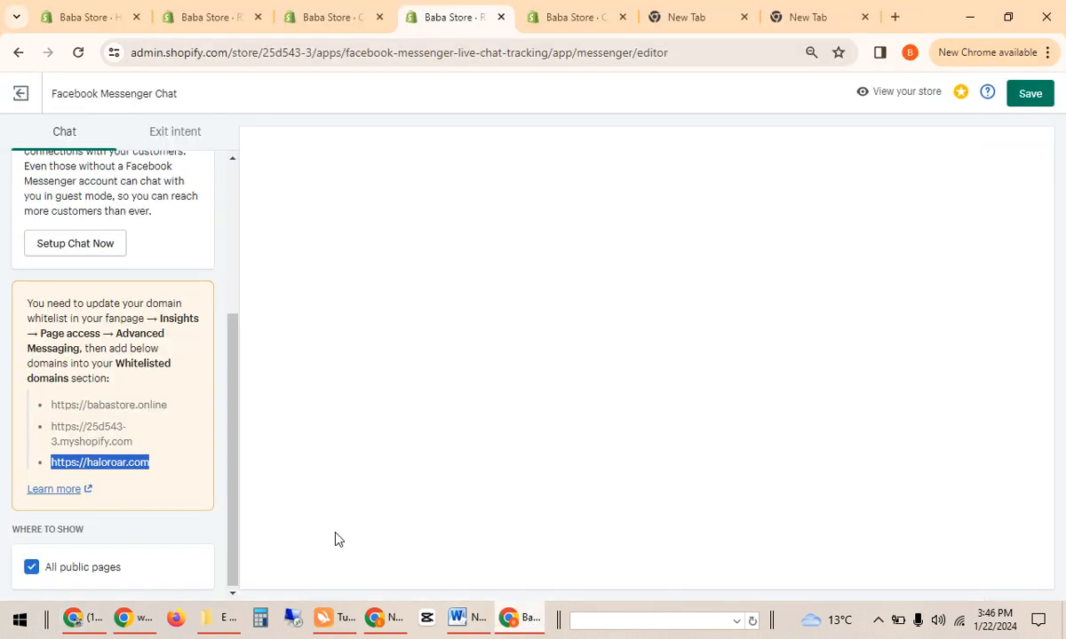
pyautogui.click(1034, 89)
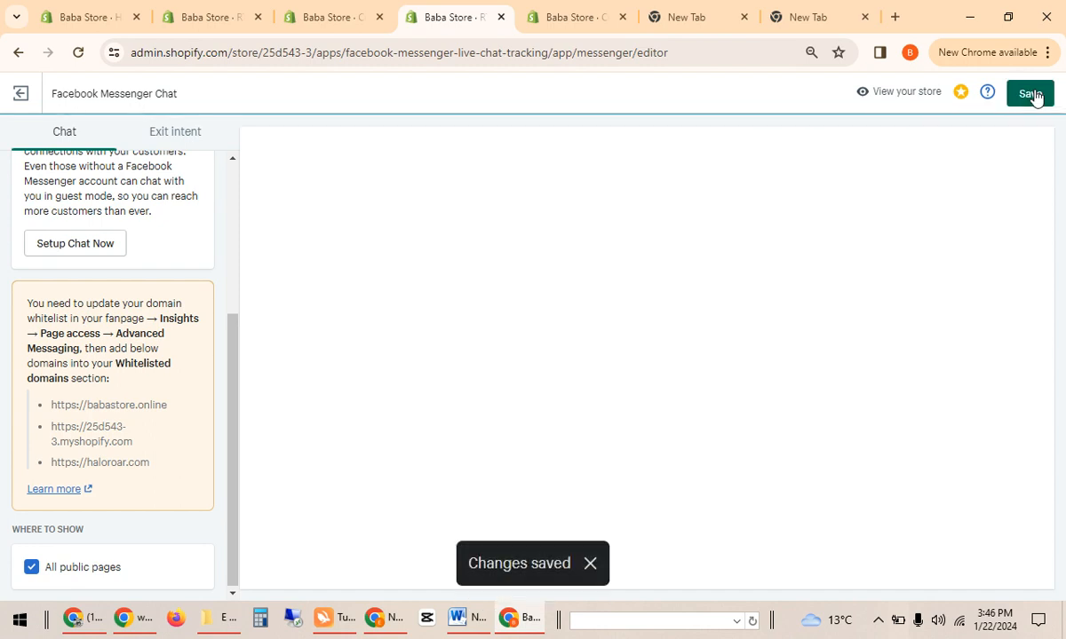
pyautogui.click(75, 243)
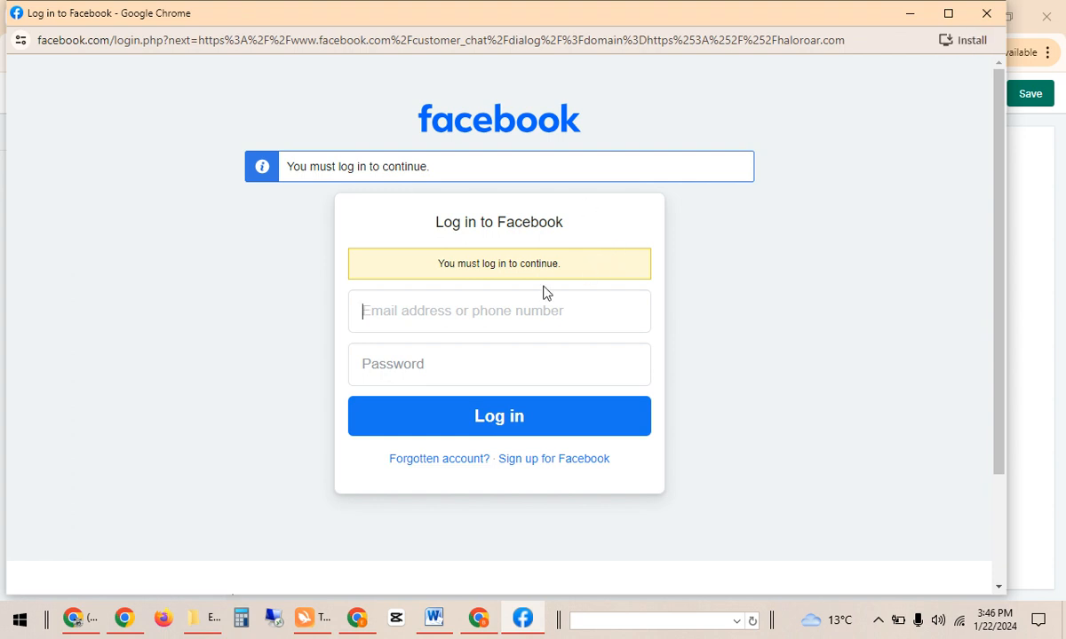
pyautogui.click(911, 13)
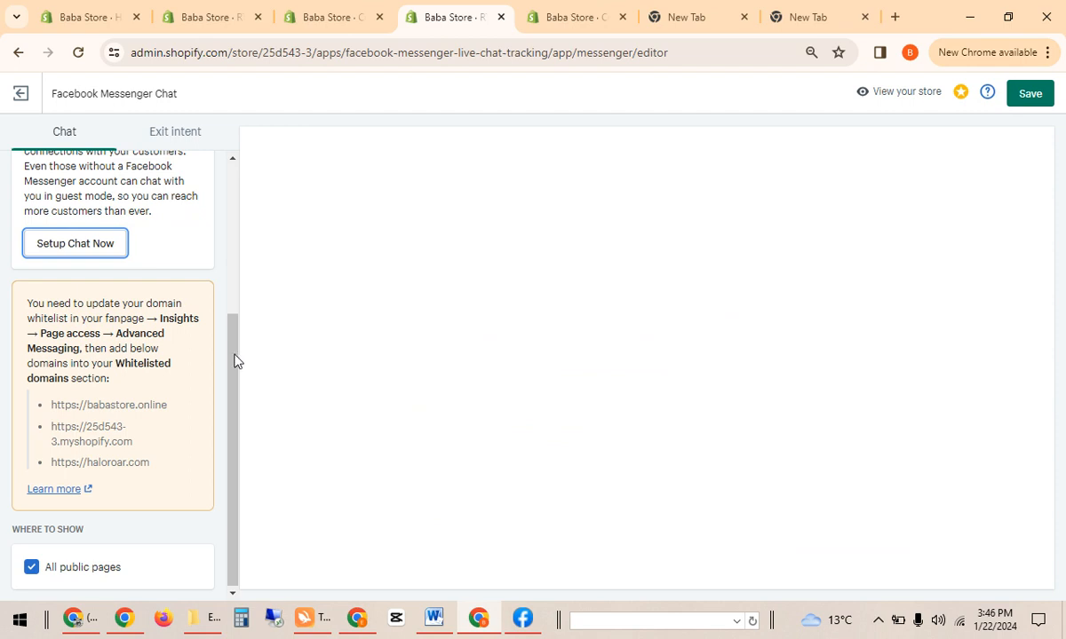
pyautogui.moveTo(233, 362); pyautogui.dragTo(233, 189)
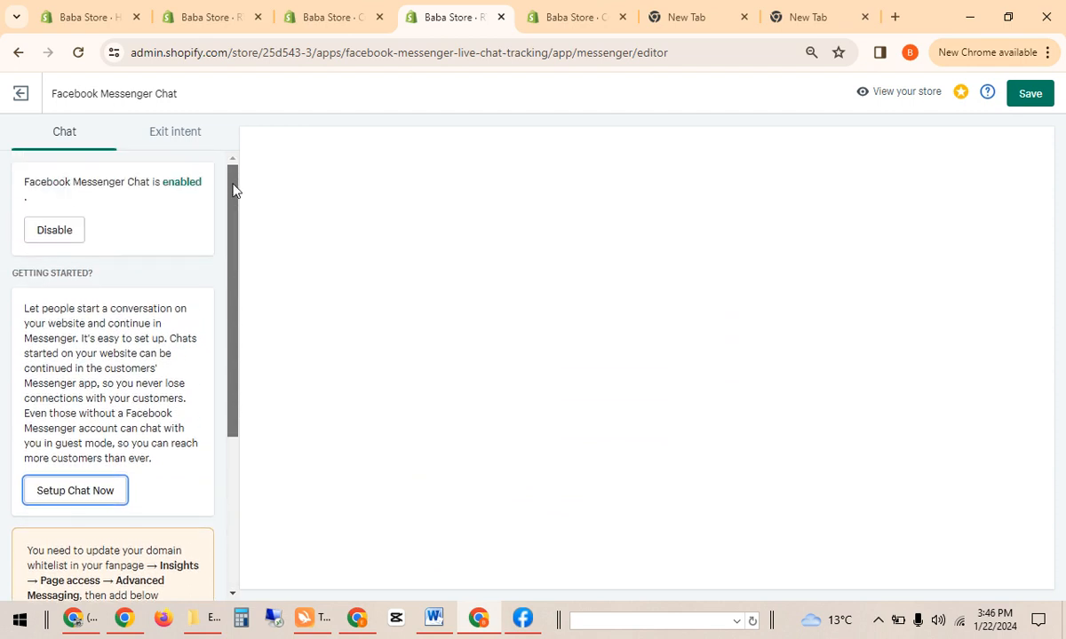
pyautogui.click(179, 134)
pyautogui.click(65, 138)
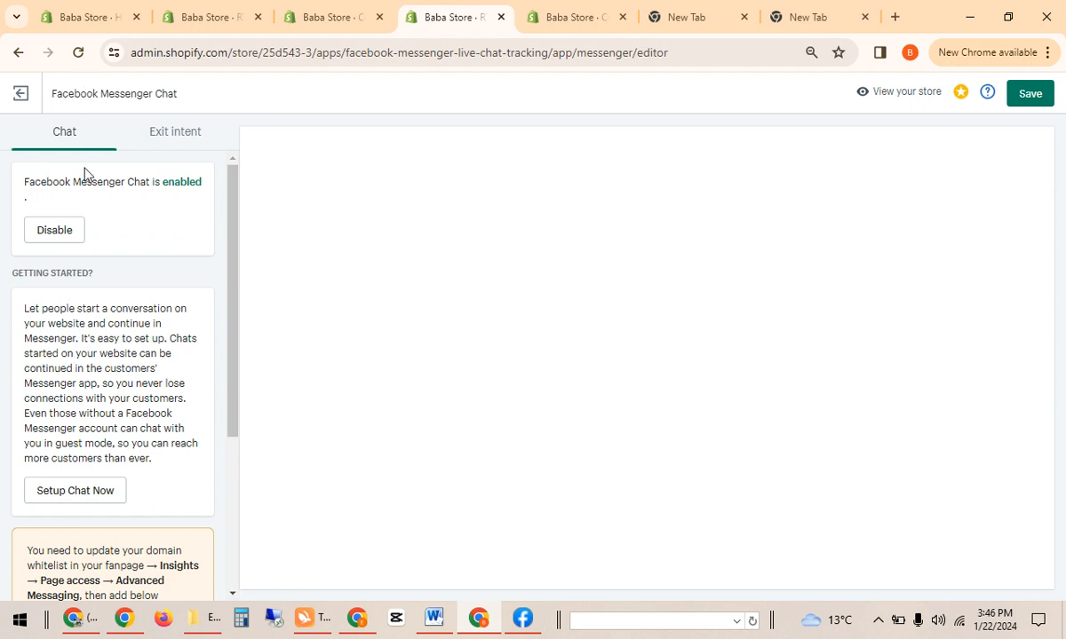
pyautogui.moveTo(231, 248); pyautogui.dragTo(248, 162)
# Exit the editor, open the Messenger Chat app dashboard, and choose Customize app.
pyautogui.click(20, 93)
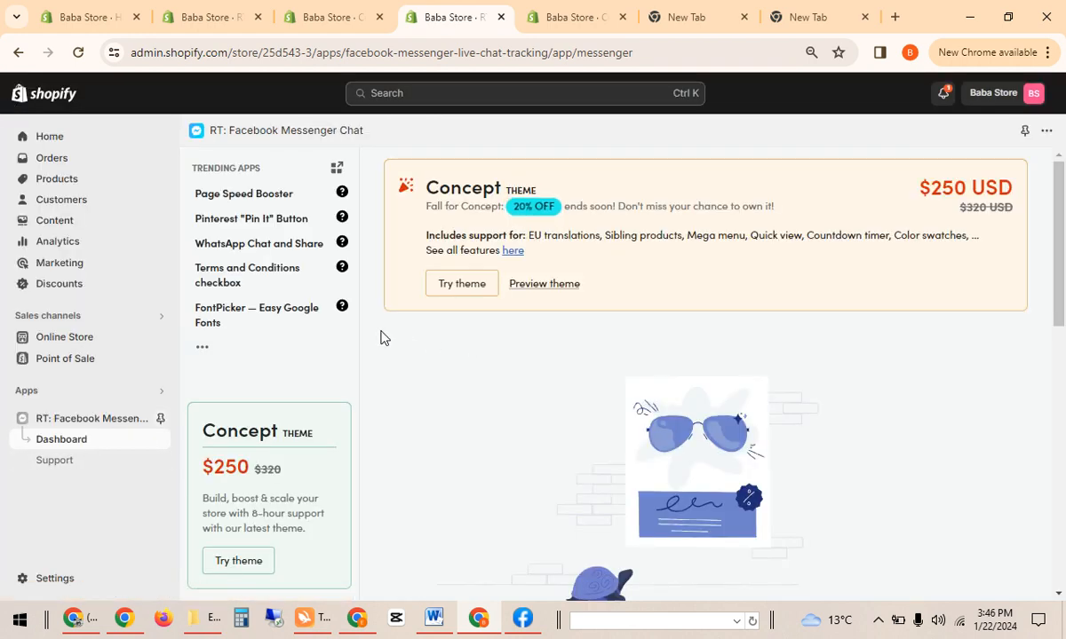
pyautogui.moveTo(1064, 255); pyautogui.dragTo(1064, 551)
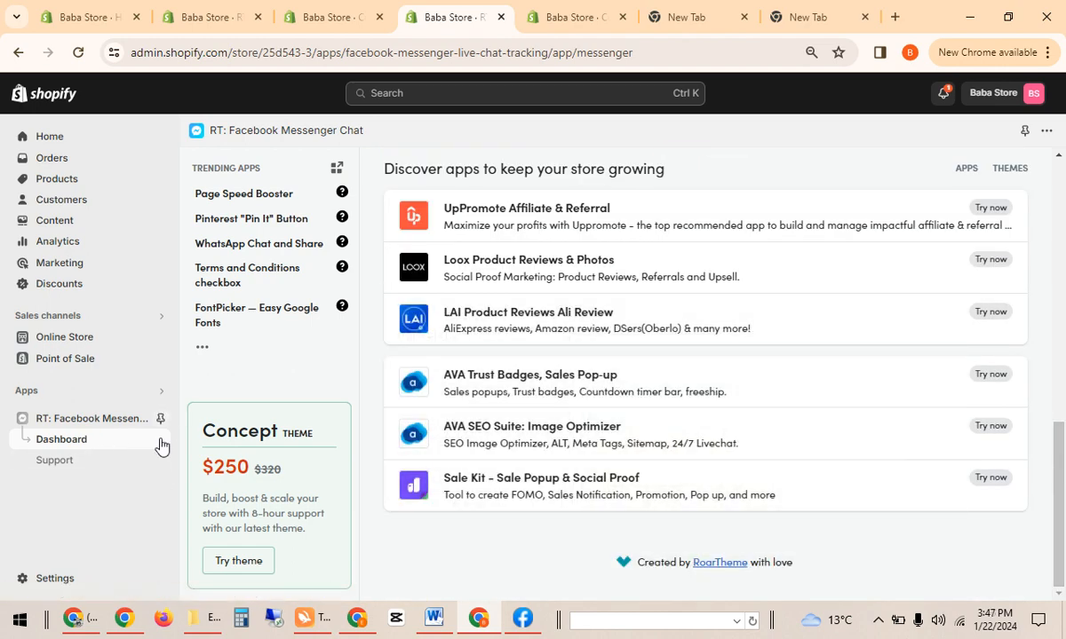
pyautogui.click(123, 424)
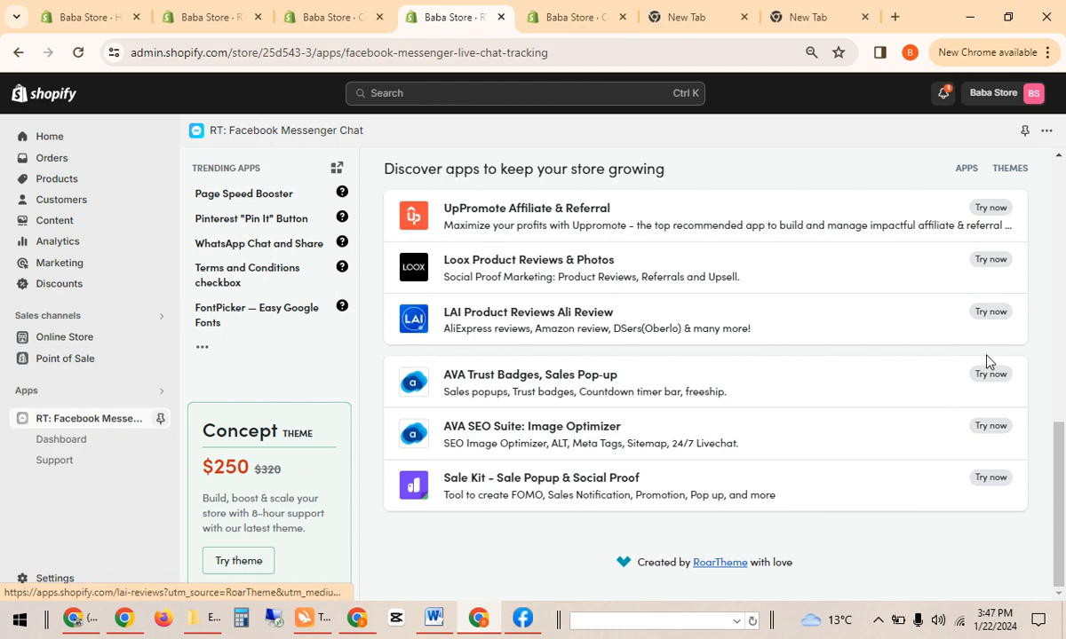
pyautogui.click(53, 445)
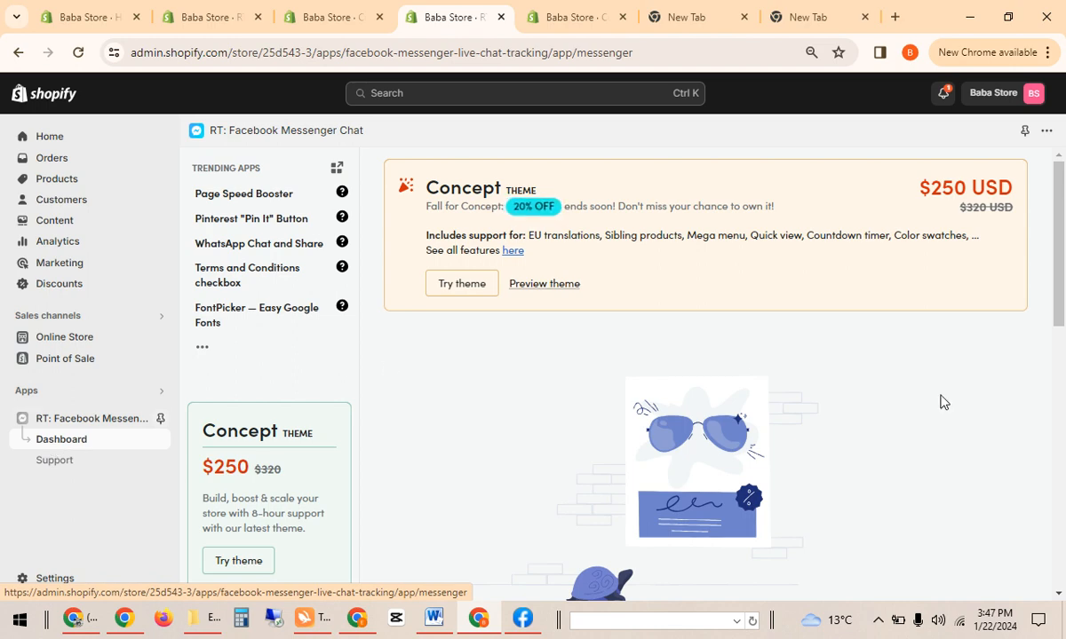
pyautogui.scroll(-2, 1061, 295)
pyautogui.scroll(-3, 1063, 291)
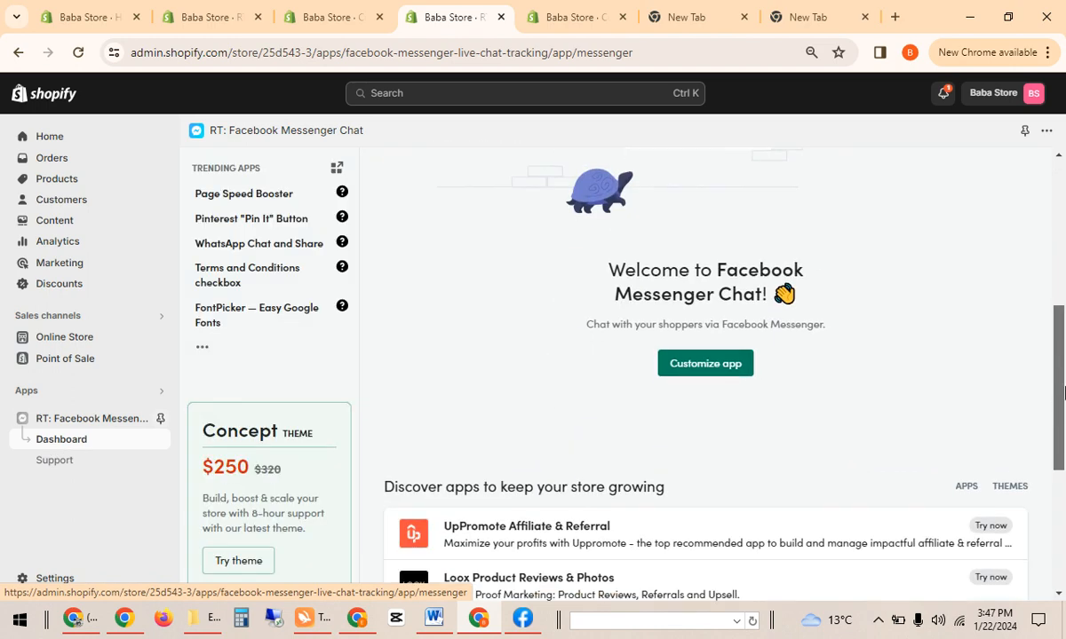
pyautogui.click(710, 366)
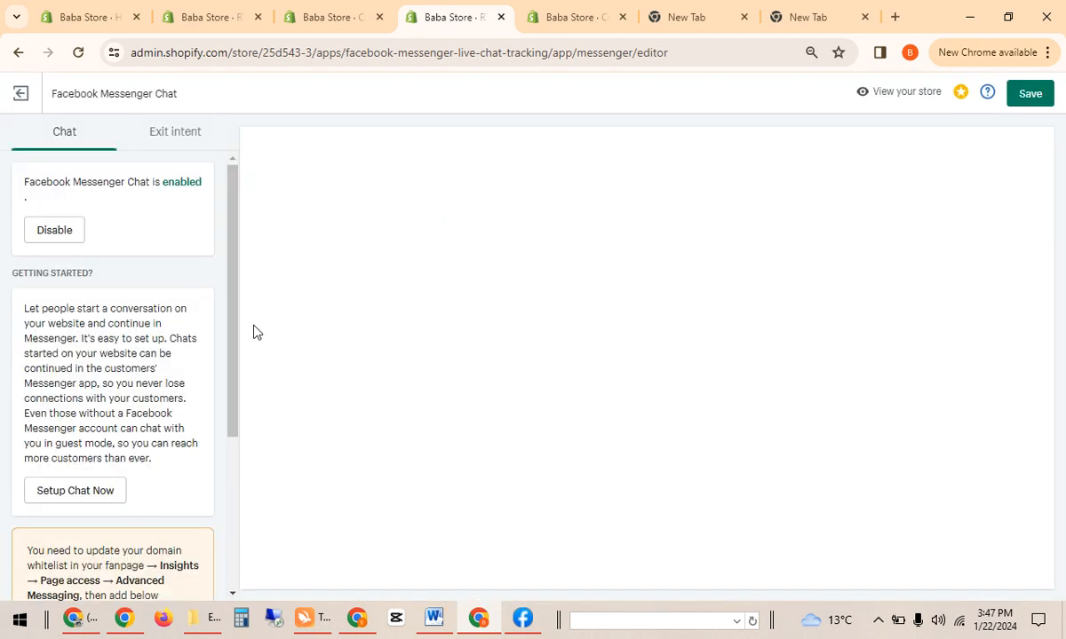
# Restart chat setup and submit the Facebook login with the account e-mail and password.
pyautogui.click(64, 494)
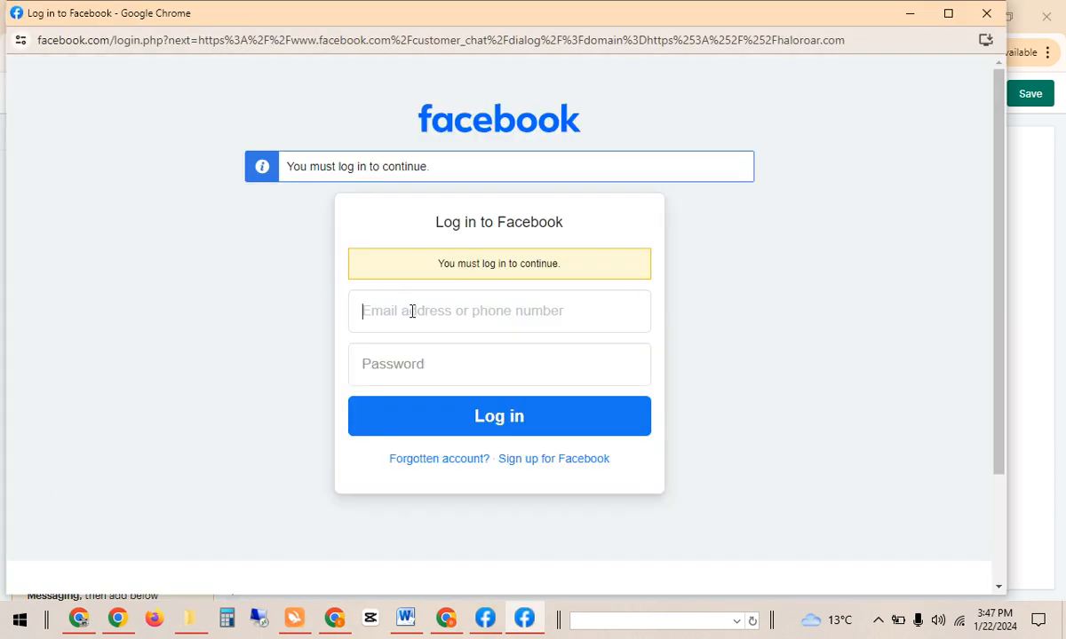
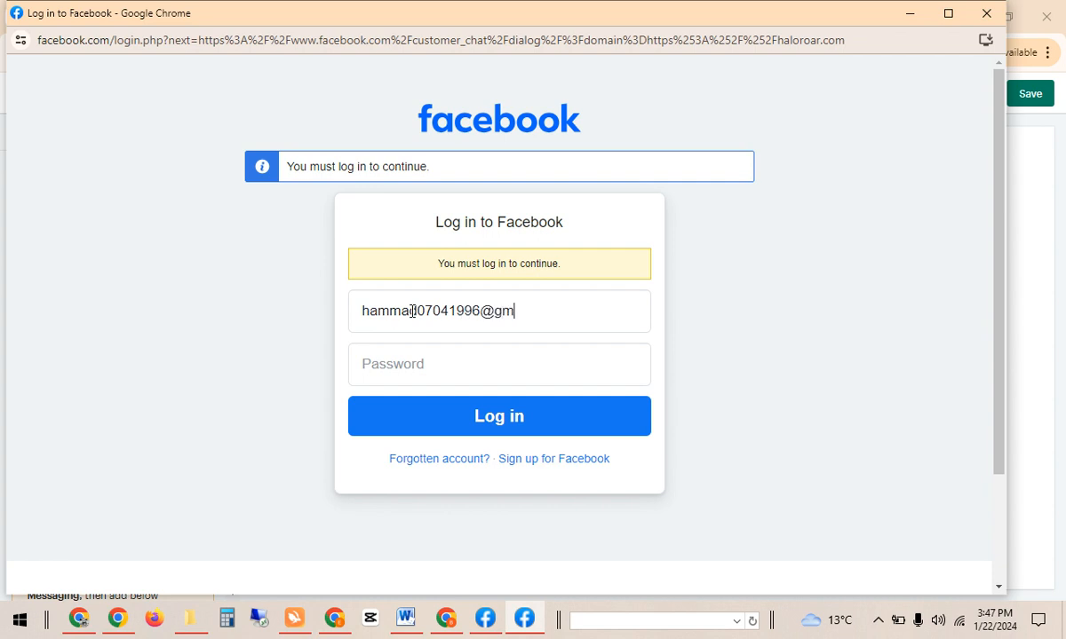
pyautogui.click(421, 360)
pyautogui.write('•••')
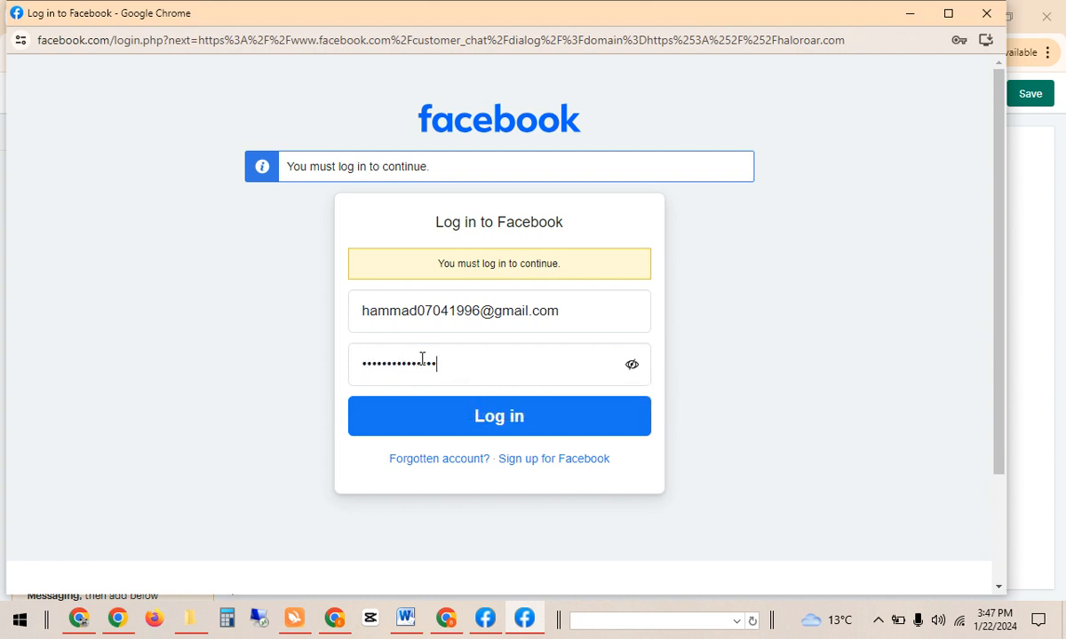
pyautogui.click(463, 415)
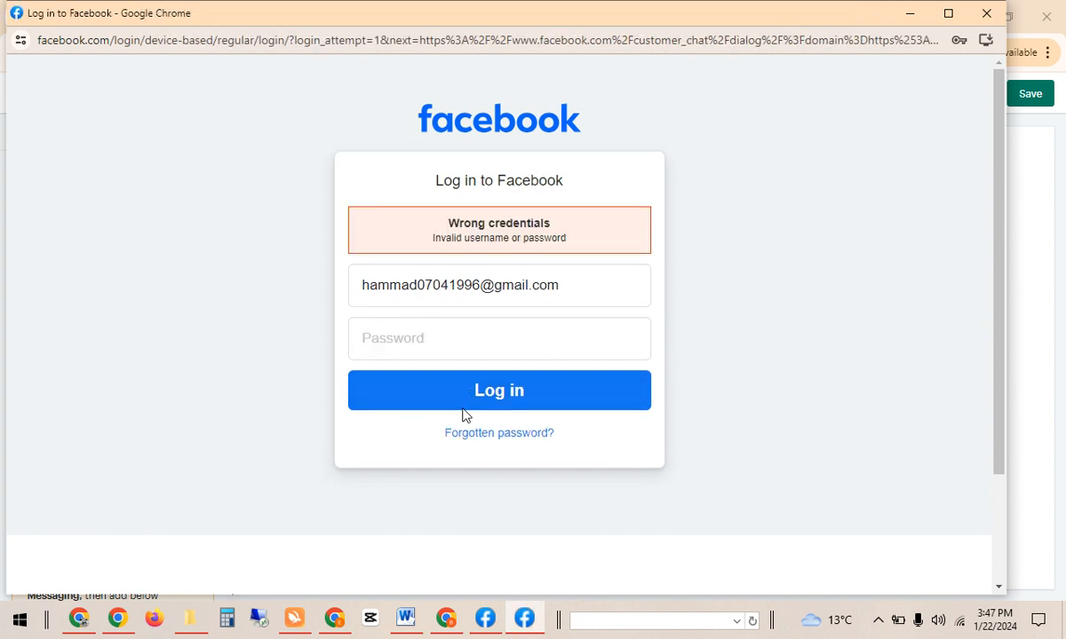
# Re-enter the account password after the Wrong credentials error until login succeeds.
pyautogui.click(477, 338)
pyautogui.write('••')
pyautogui.click(499, 394)
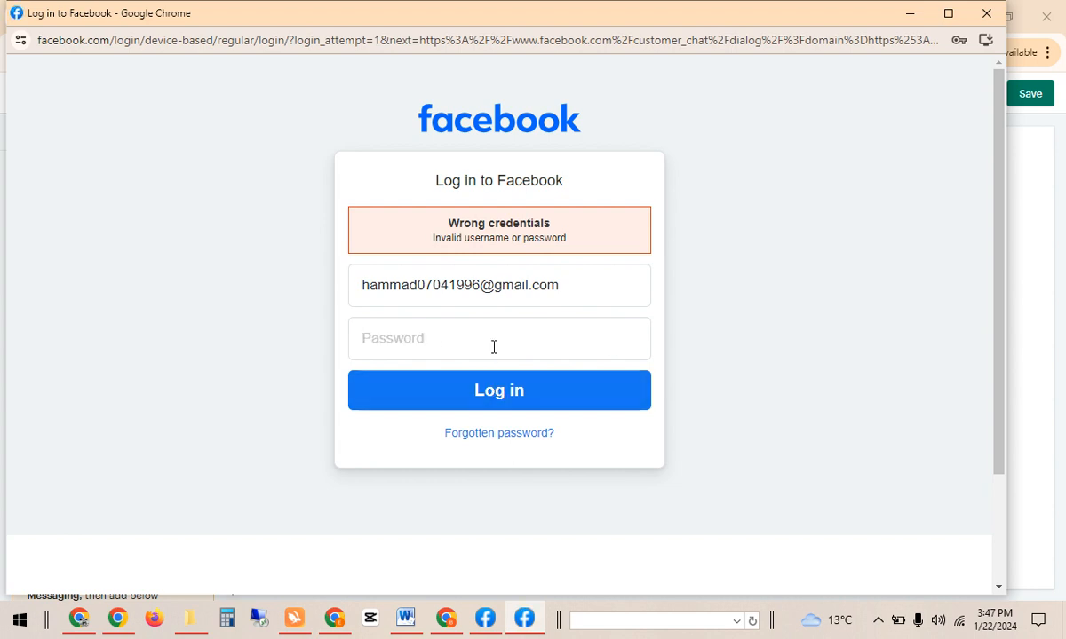
pyautogui.click(493, 348)
pyautogui.write('***')
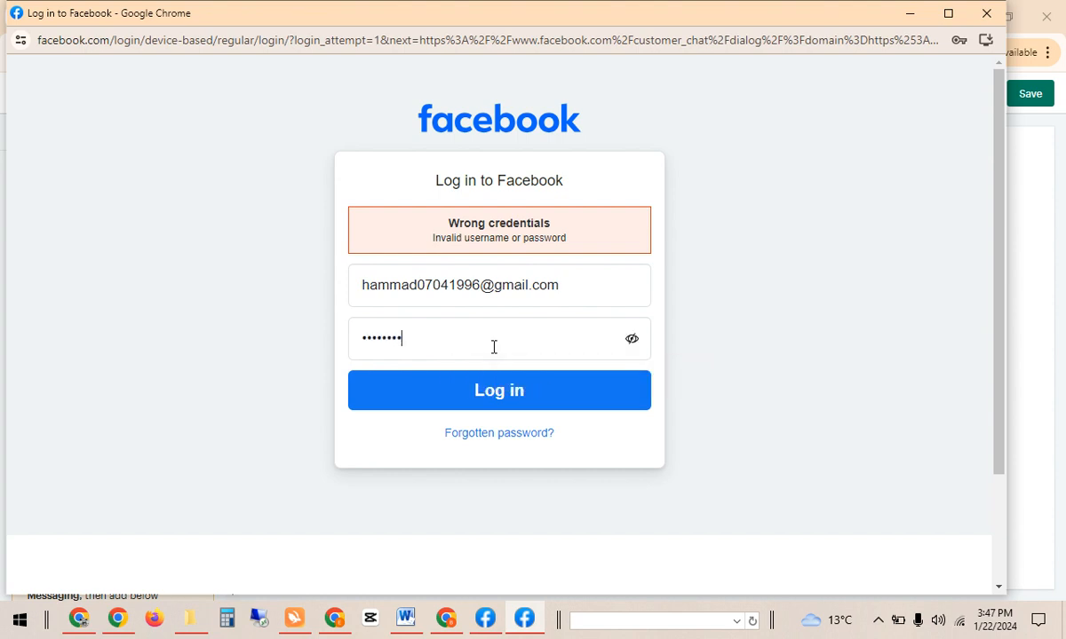
pyautogui.write('**********')
pyautogui.click(510, 400)
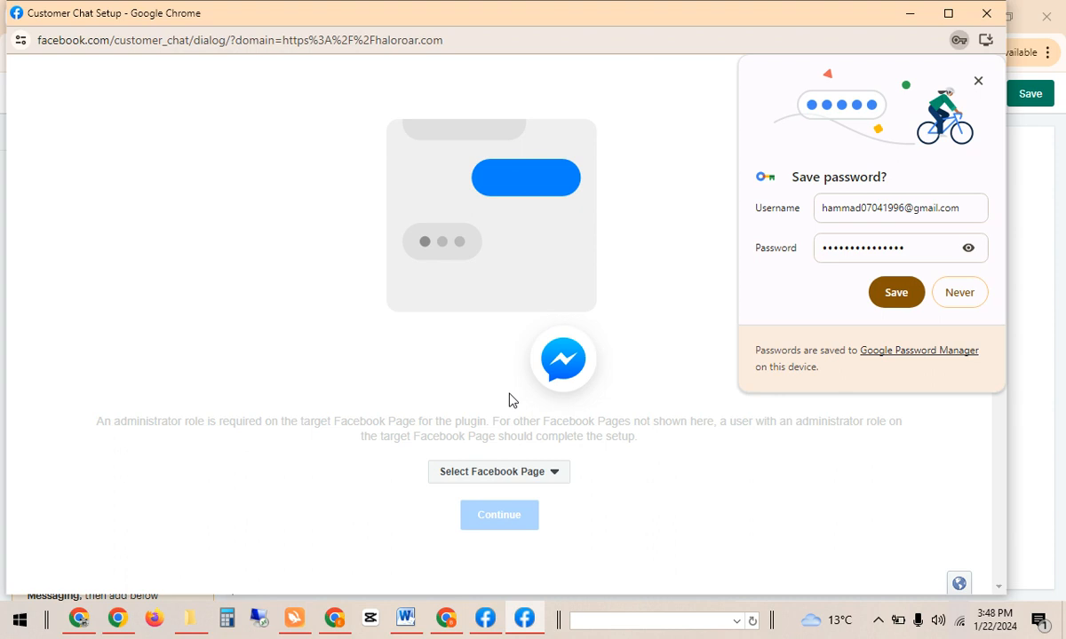
# Decline Chrome's password saving, select the Grow Marketing Agency page, and continue.
pyautogui.click(959, 293)
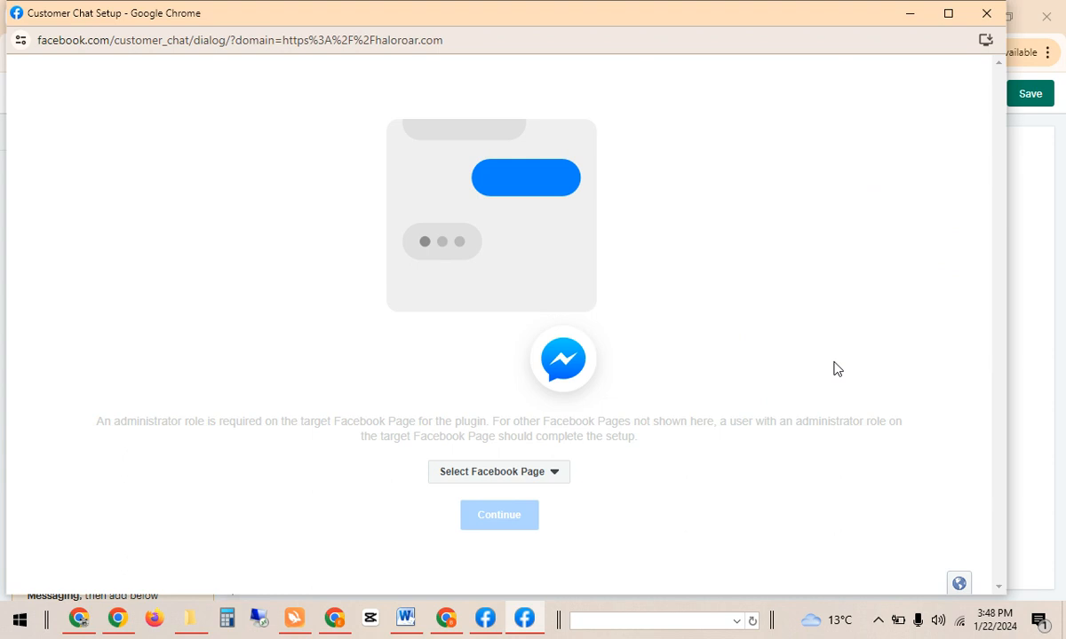
pyautogui.click(511, 473)
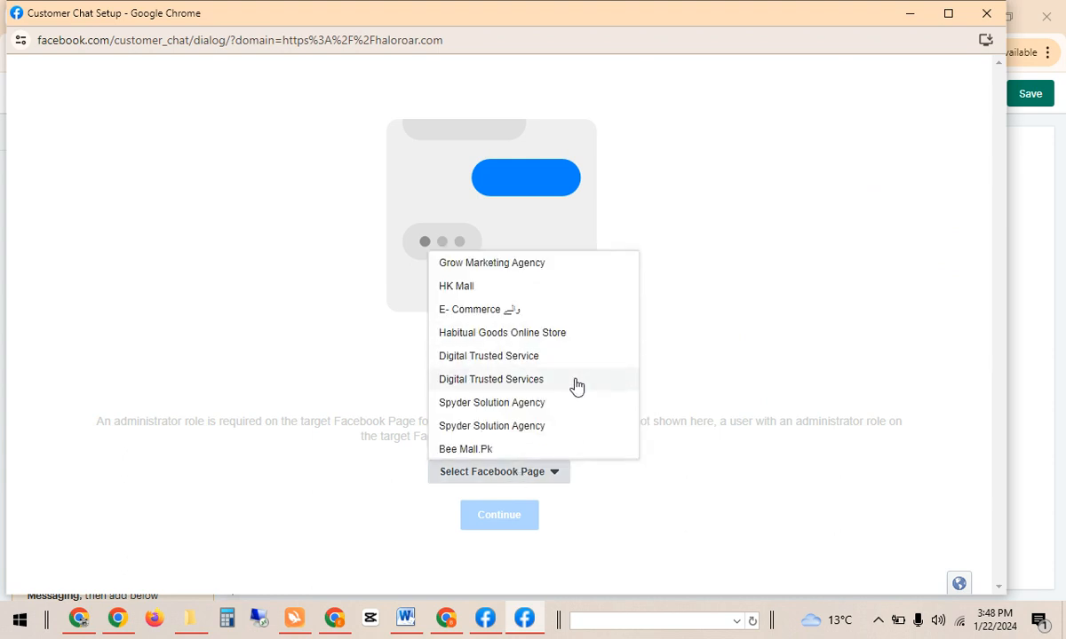
pyautogui.click(526, 265)
pyautogui.click(499, 529)
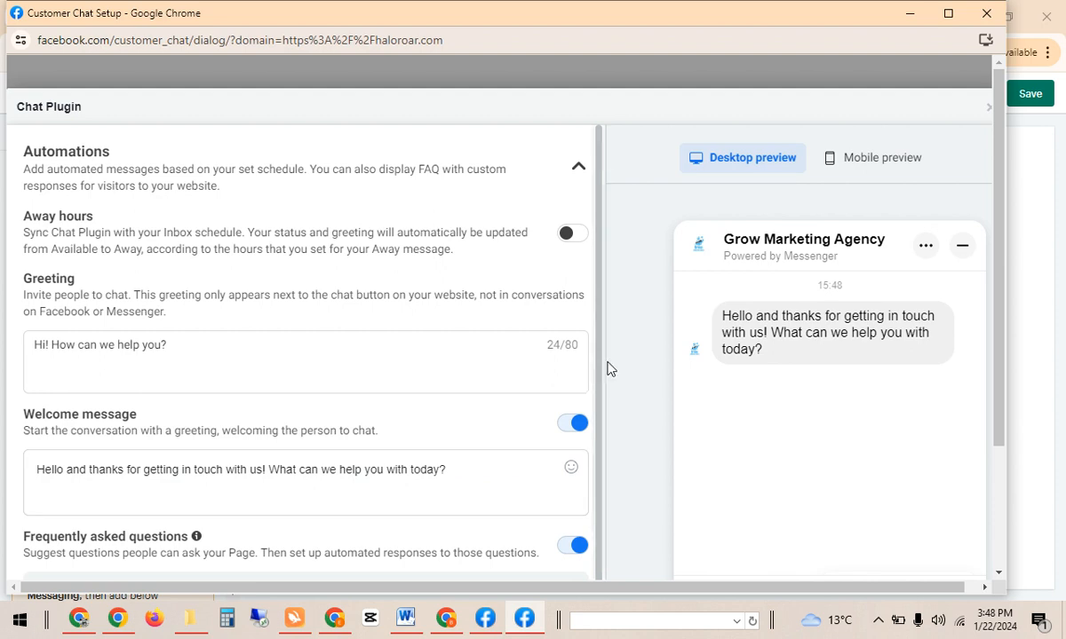
# Maximise the setup window, review Automations and Customise sections, and switch on Away hours.
pyautogui.click(947, 14)
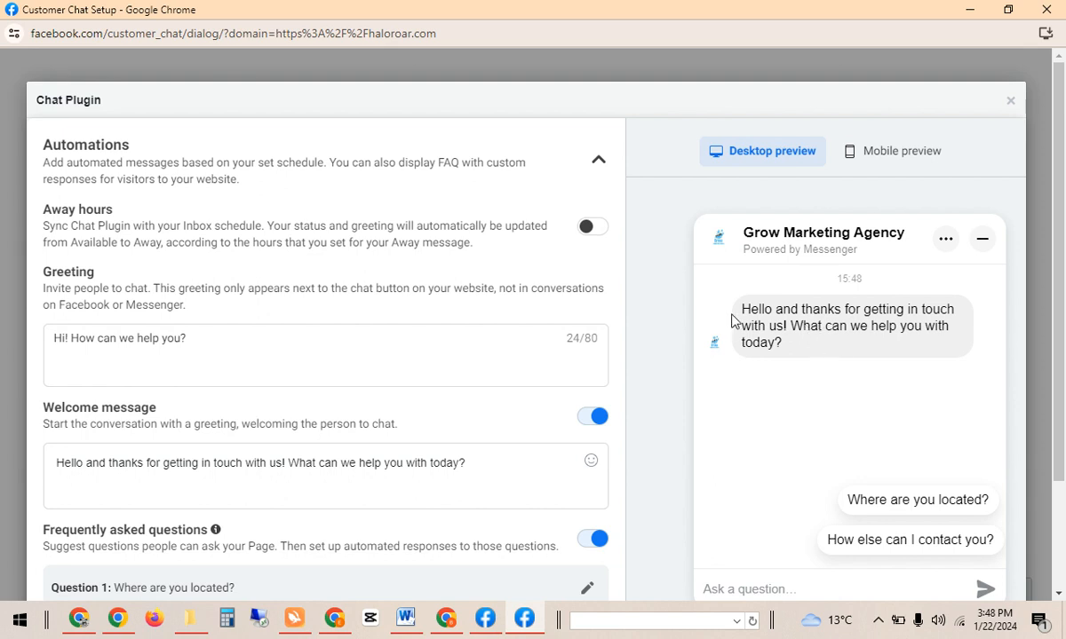
pyautogui.click(592, 164)
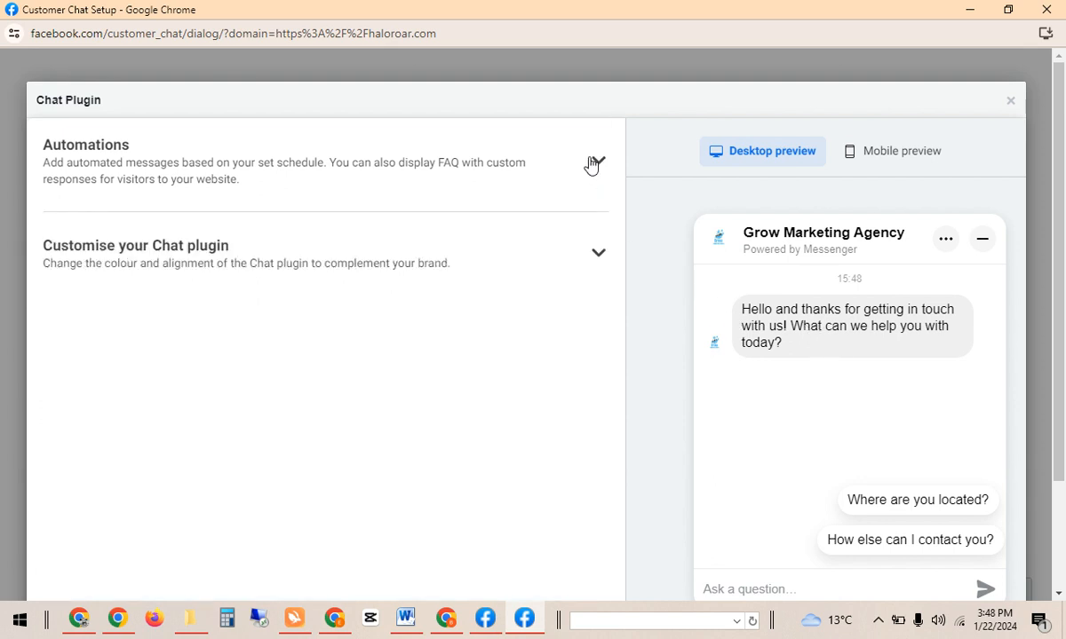
pyautogui.click(596, 258)
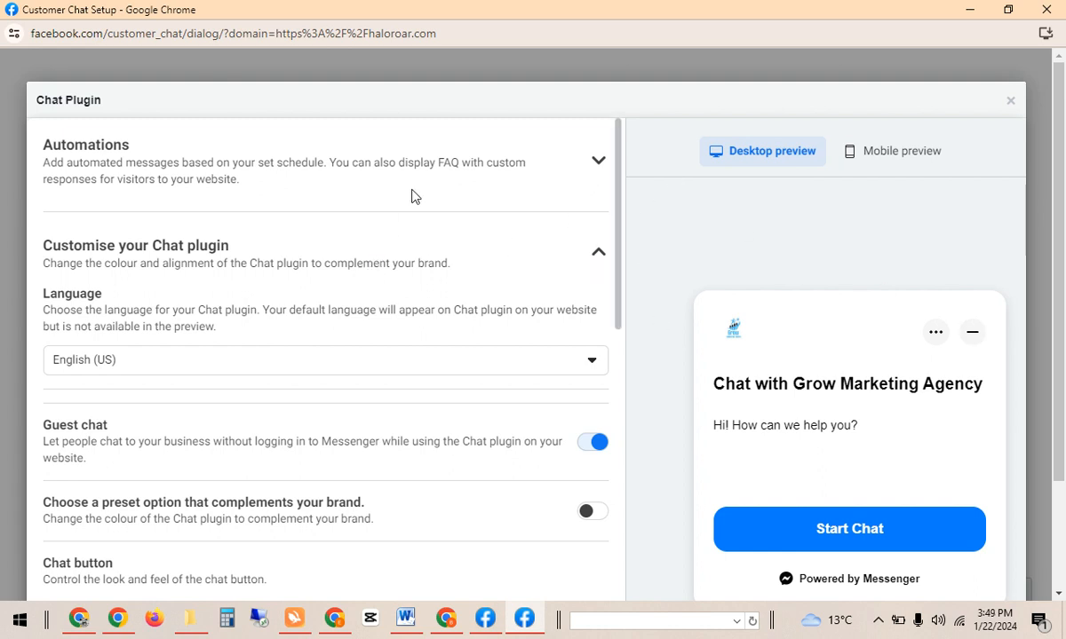
pyautogui.click(449, 162)
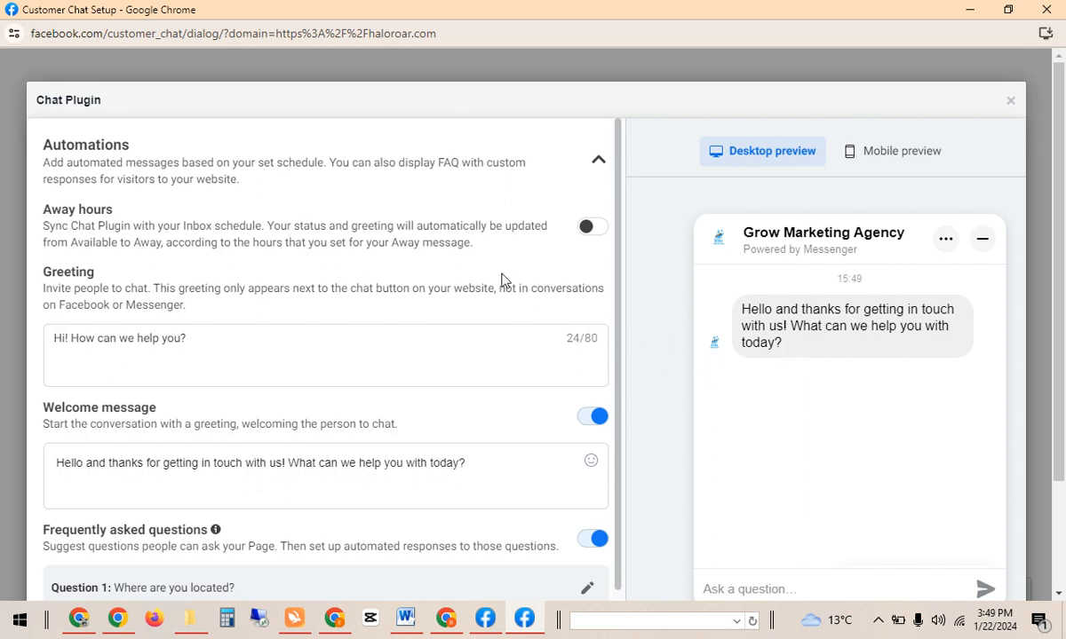
pyautogui.click(590, 230)
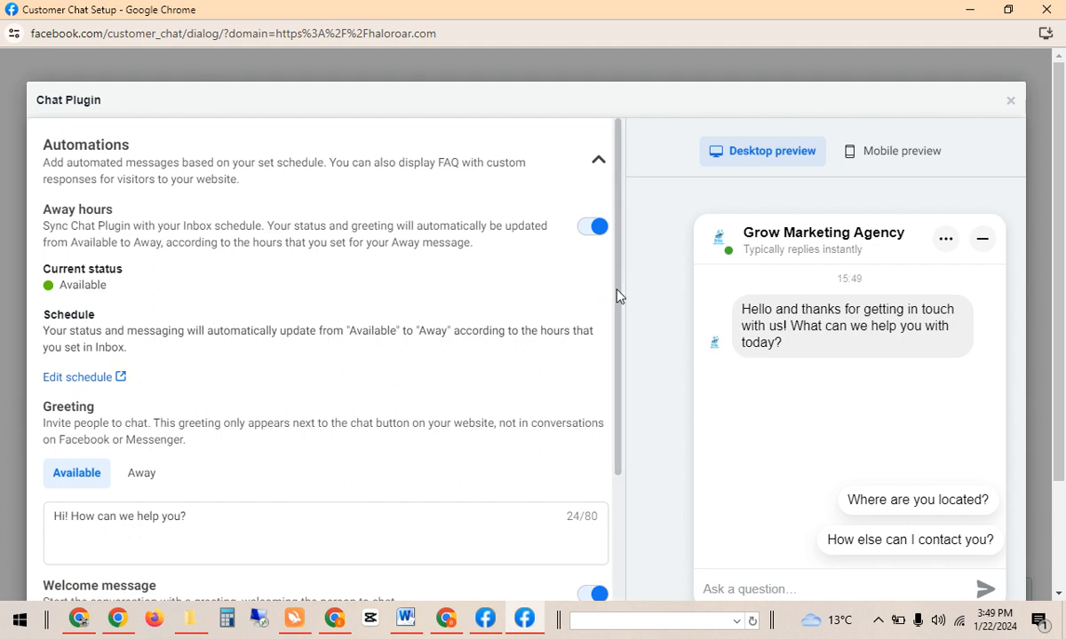
pyautogui.moveTo(616, 297); pyautogui.dragTo(617, 373)
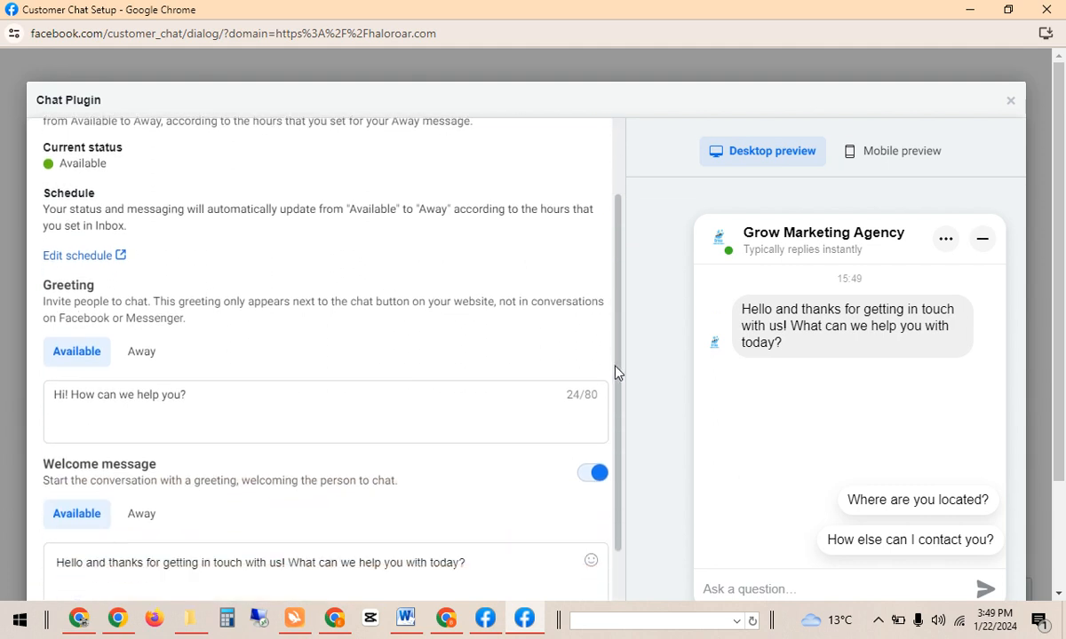
pyautogui.click(137, 404)
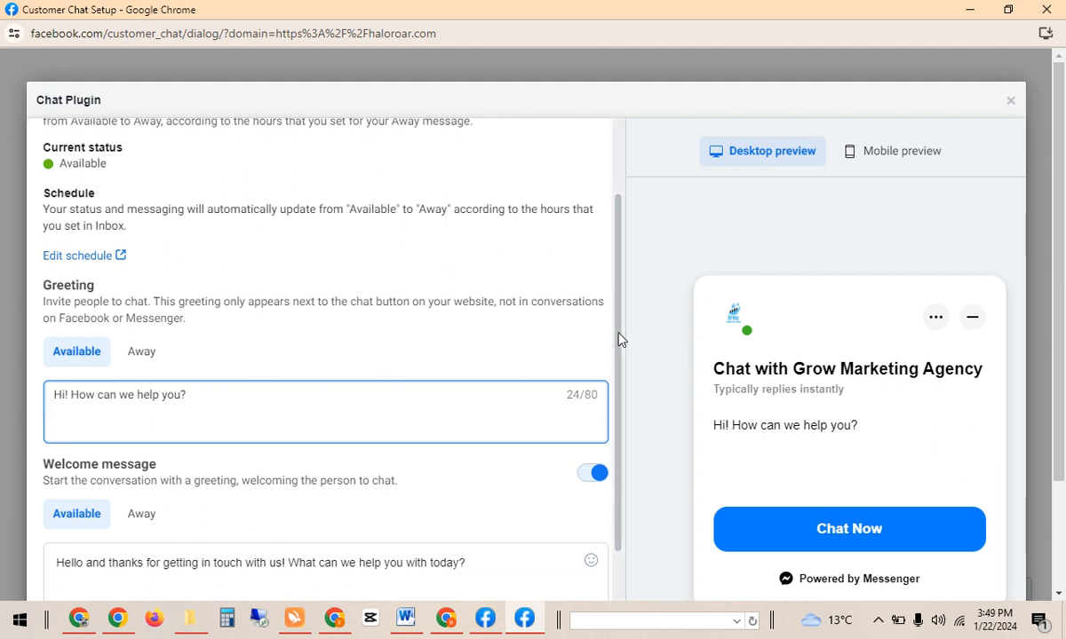
pyautogui.moveTo(620, 339); pyautogui.dragTo(624, 447)
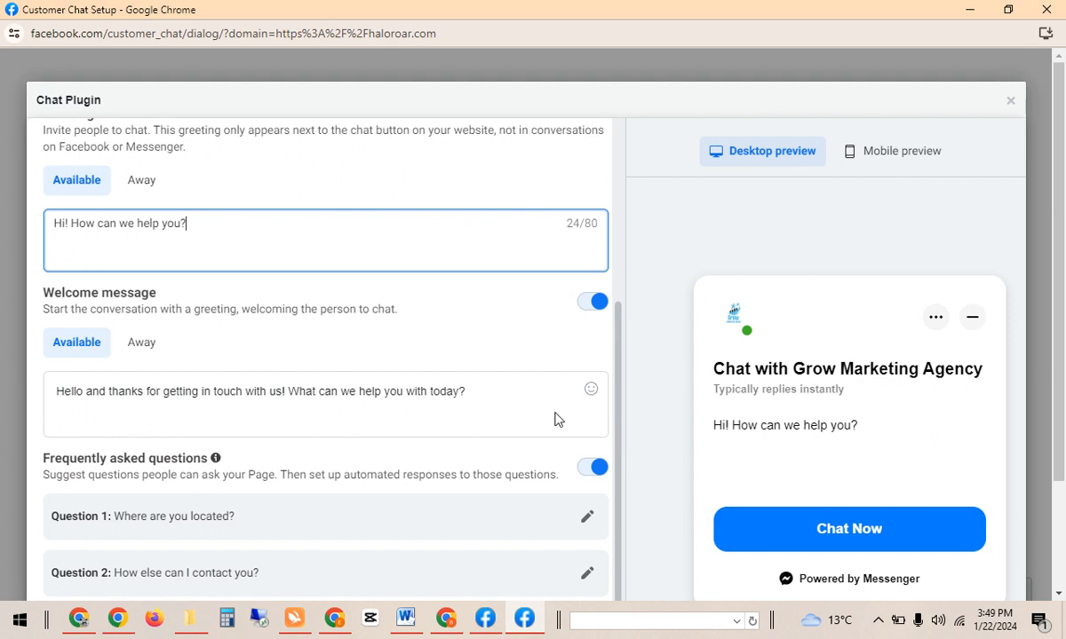
pyautogui.click(138, 352)
pyautogui.click(67, 345)
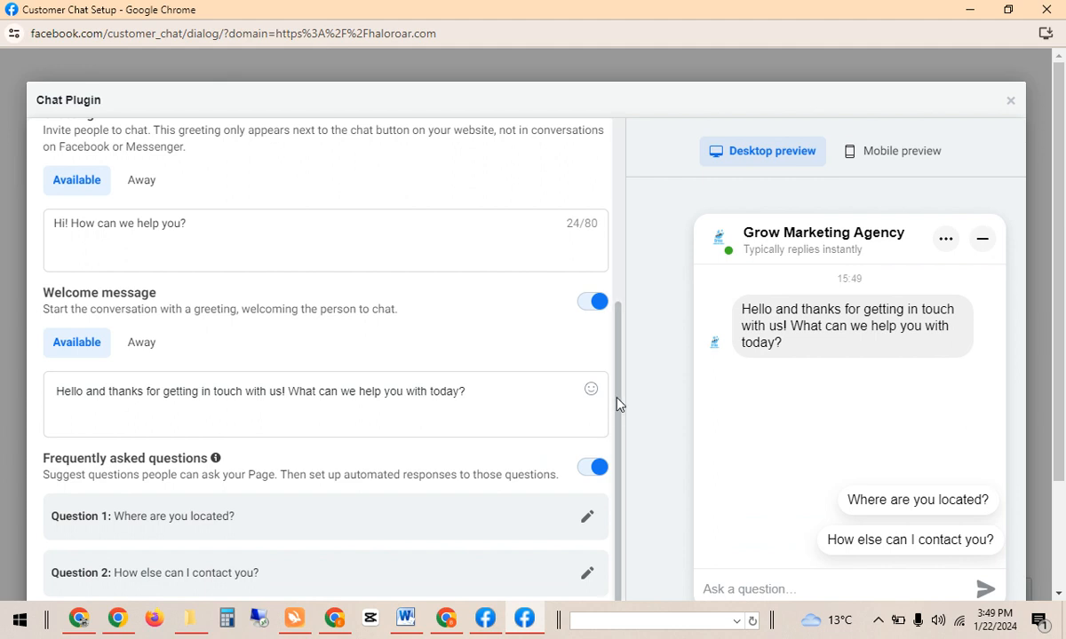
pyautogui.moveTo(619, 404); pyautogui.dragTo(659, 459)
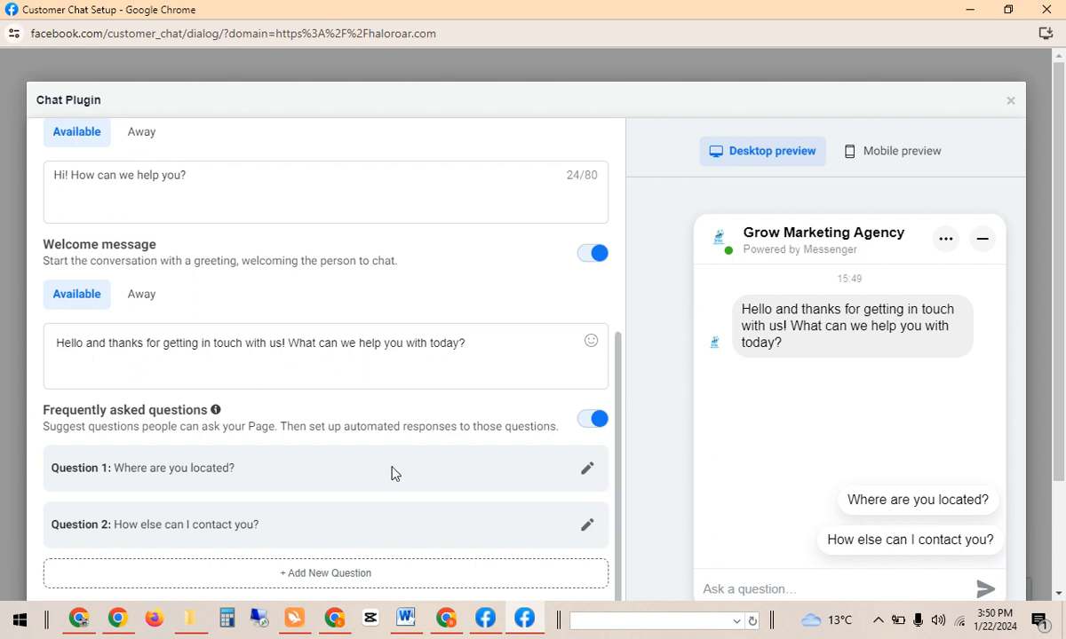
# Rename Question 1 to 'Price Please'.
pyautogui.click(588, 471)
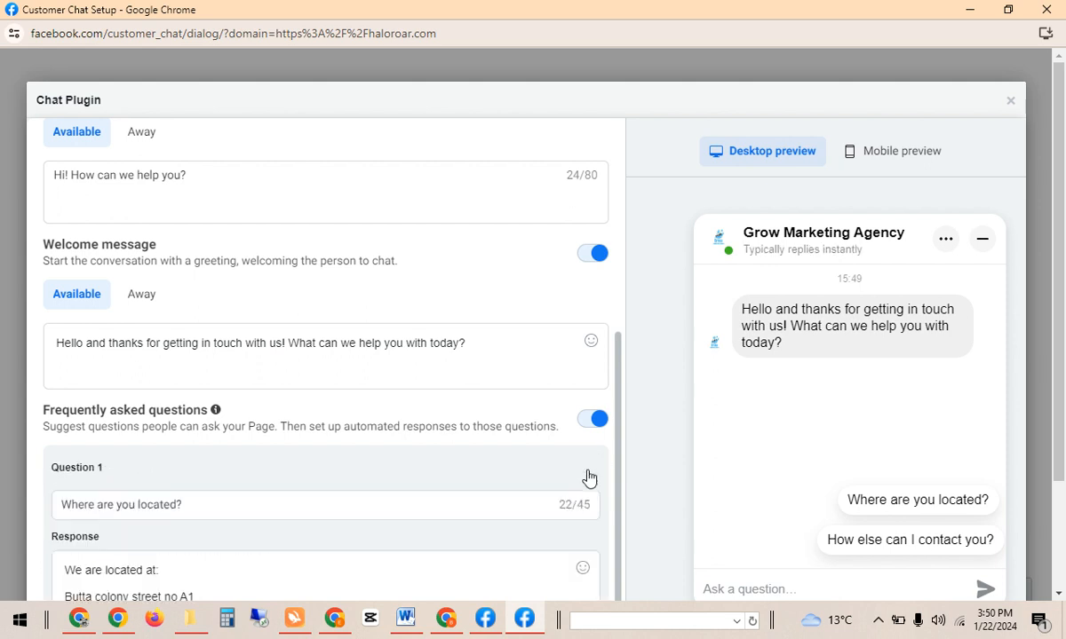
pyautogui.click(181, 503)
pyautogui.hotkey('ctrl', 'a')
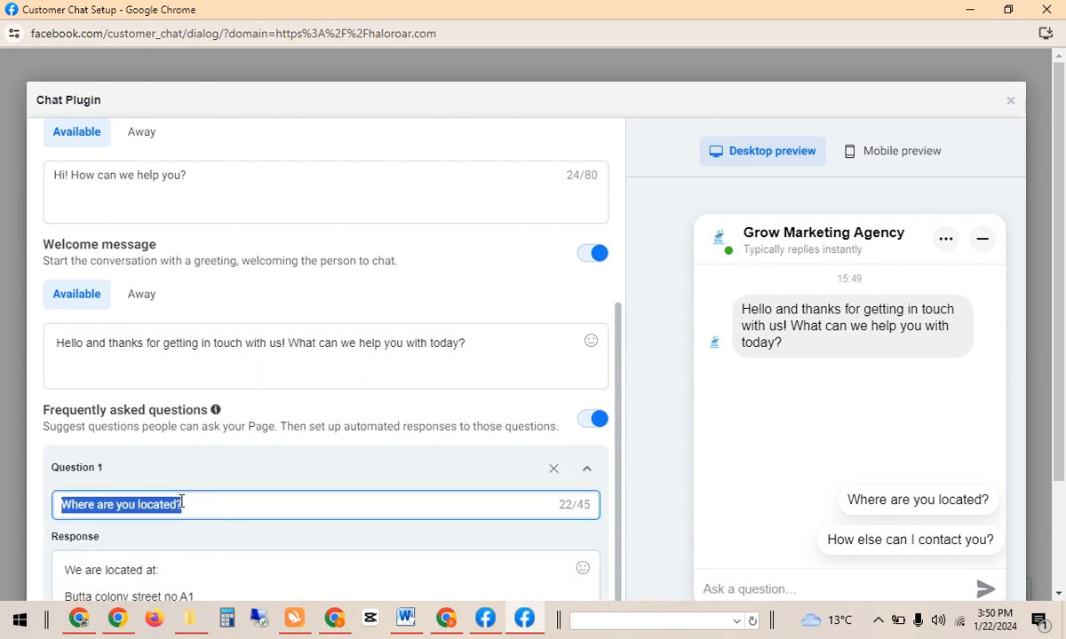
pyautogui.write('Price ')
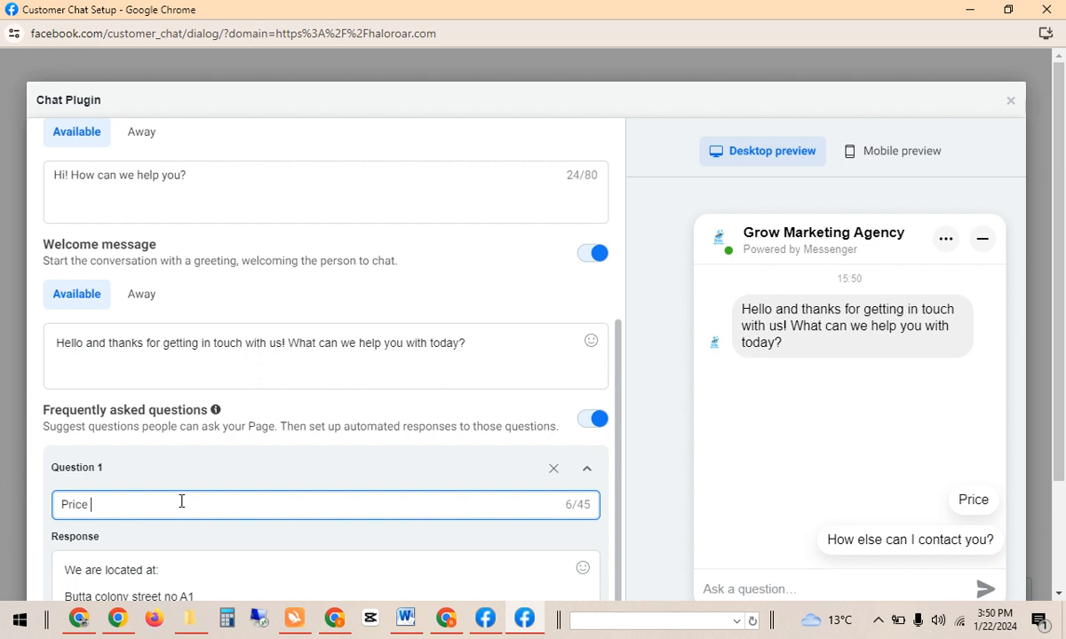
pyautogui.write('Pleas')
pyautogui.press('BackSpace')
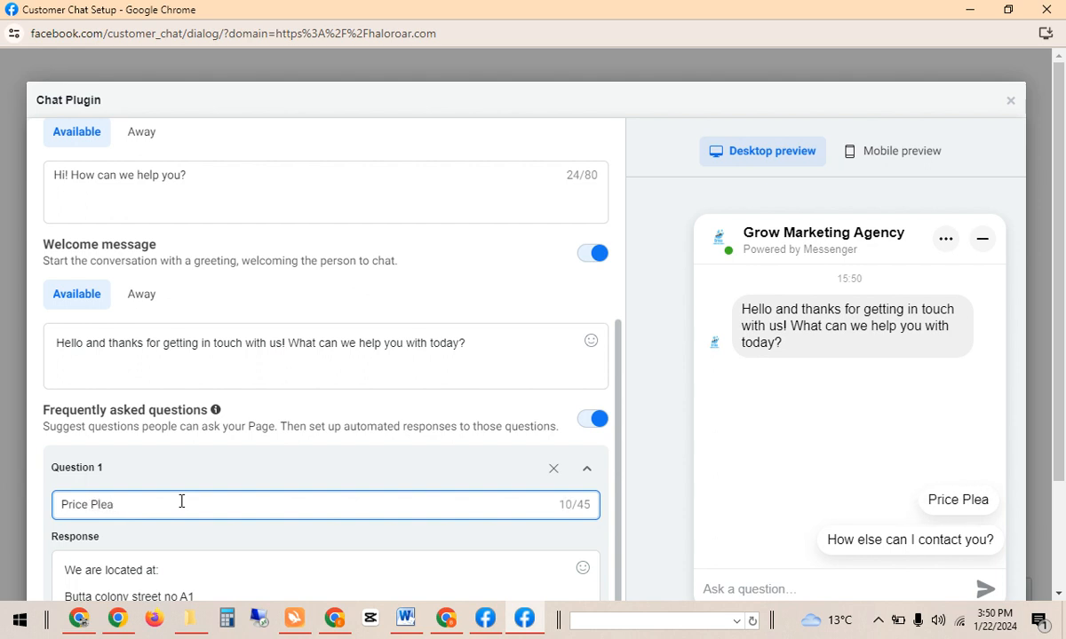
pyautogui.write('se')
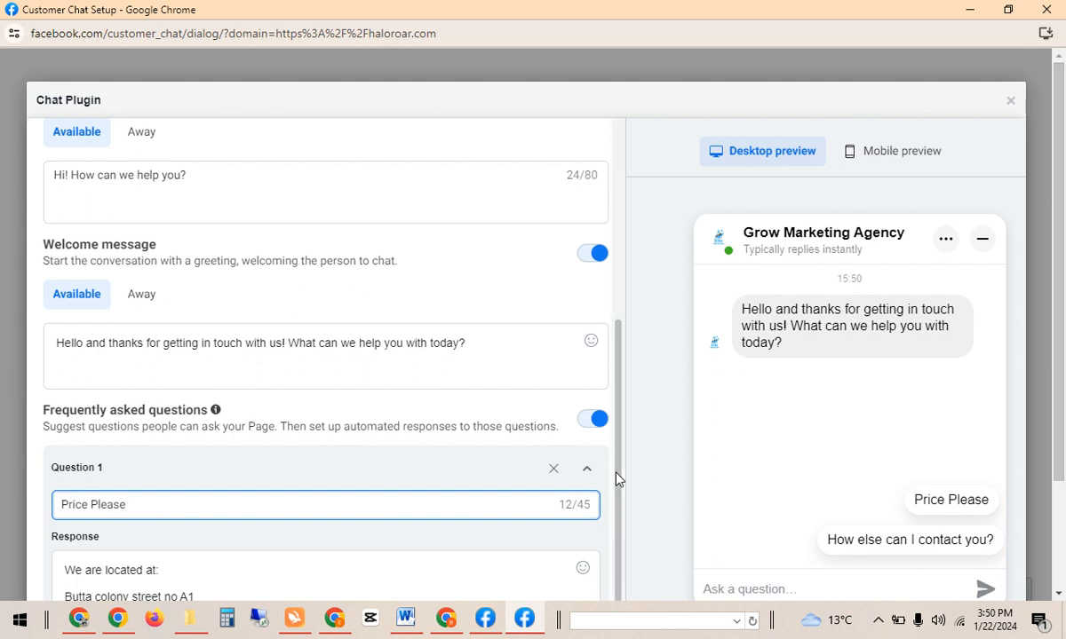
# Replace Question 1's response with 'How much time you take for deliver', fixing the 'diliver' typo.
pyautogui.moveTo(616, 474); pyautogui.dragTo(626, 519)
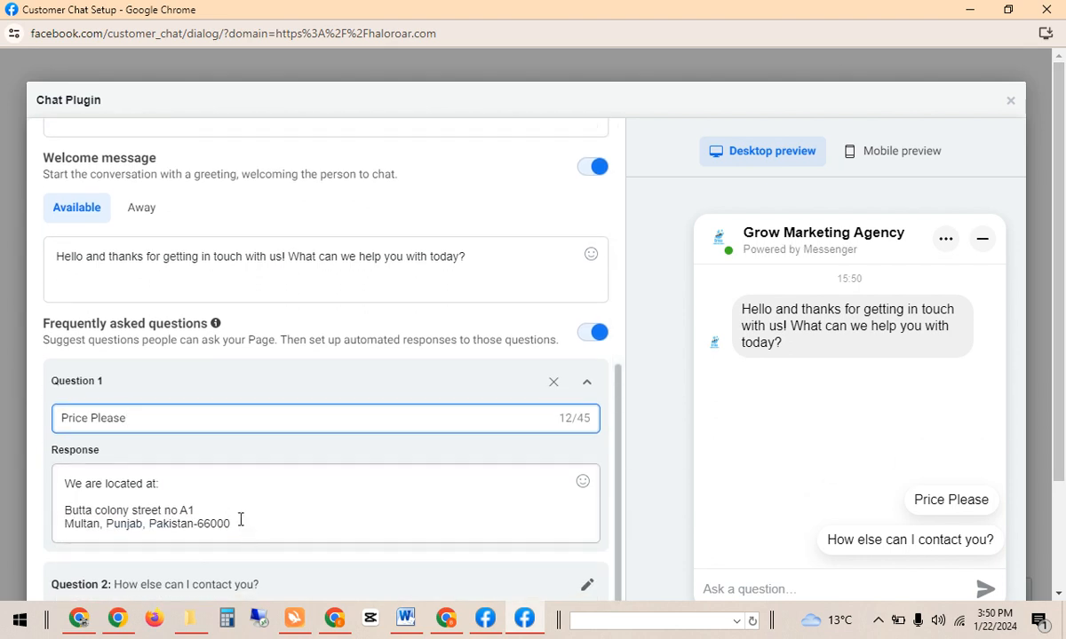
pyautogui.moveTo(240, 520); pyautogui.dragTo(69, 481)
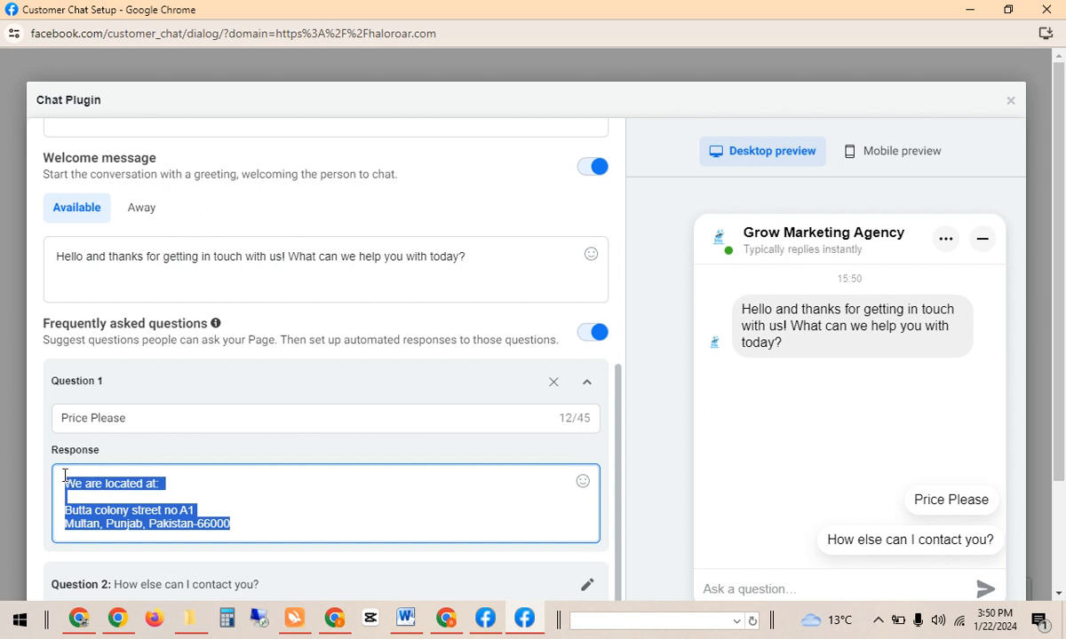
pyautogui.write('How m')
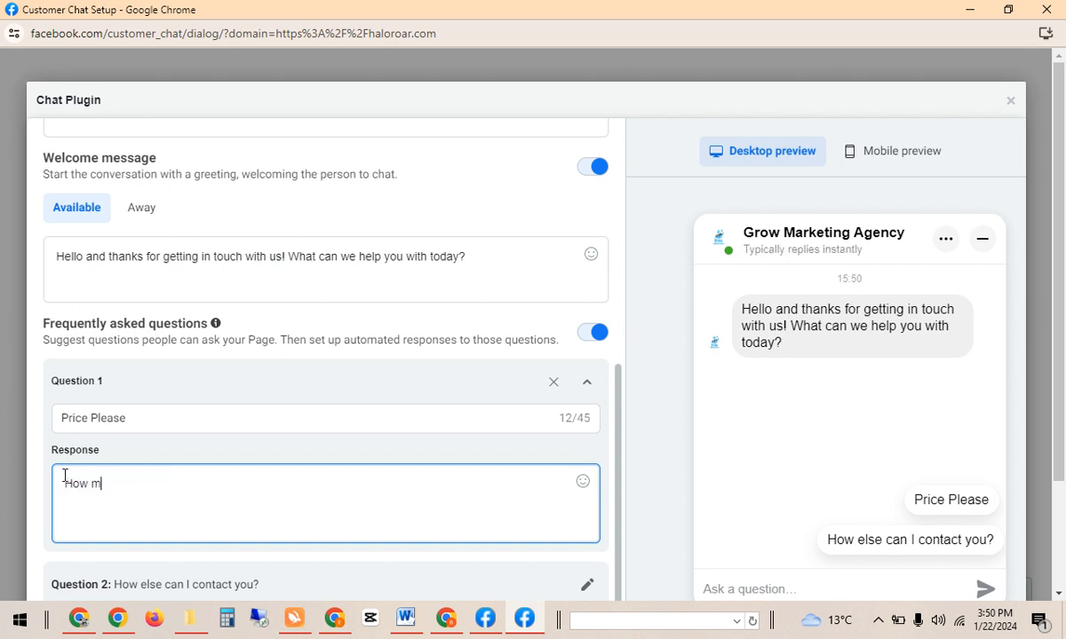
pyautogui.write('uch ')
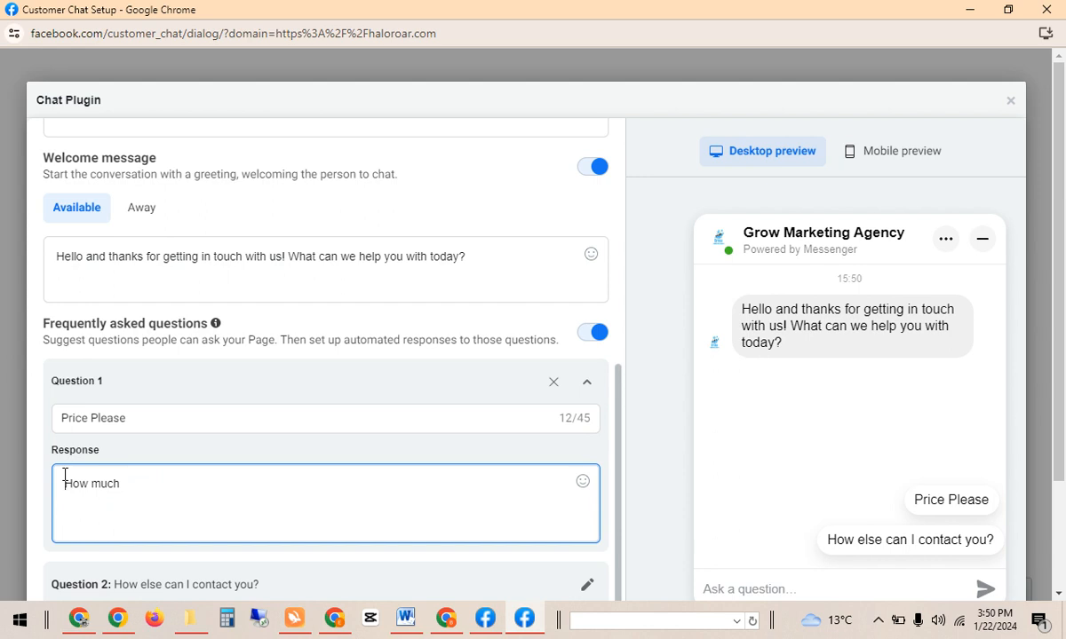
pyautogui.write('time yo')
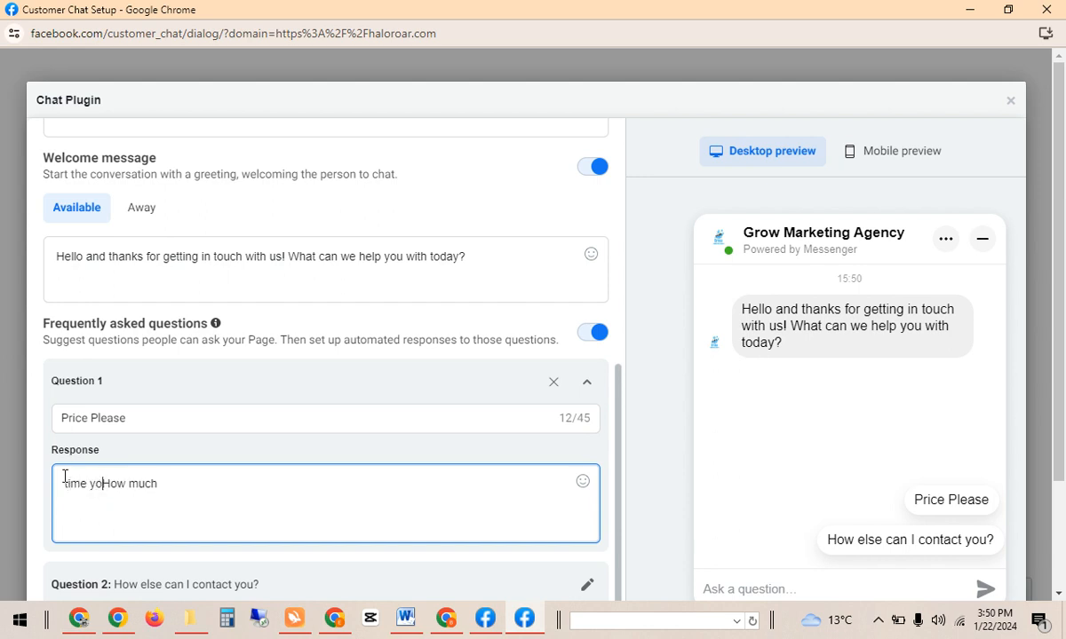
pyautogui.hotkey('shift', 'Left')
pyautogui.hotkey('shift', 'Left')
pyautogui.press('BackSpace')
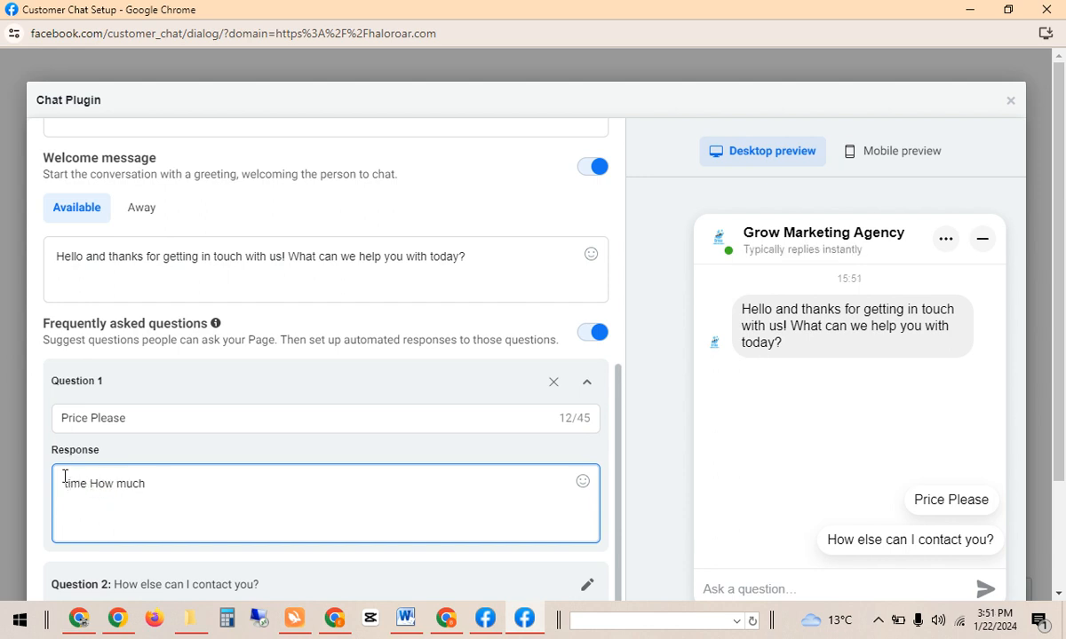
pyautogui.write('to')
pyautogui.press('BackSpace')
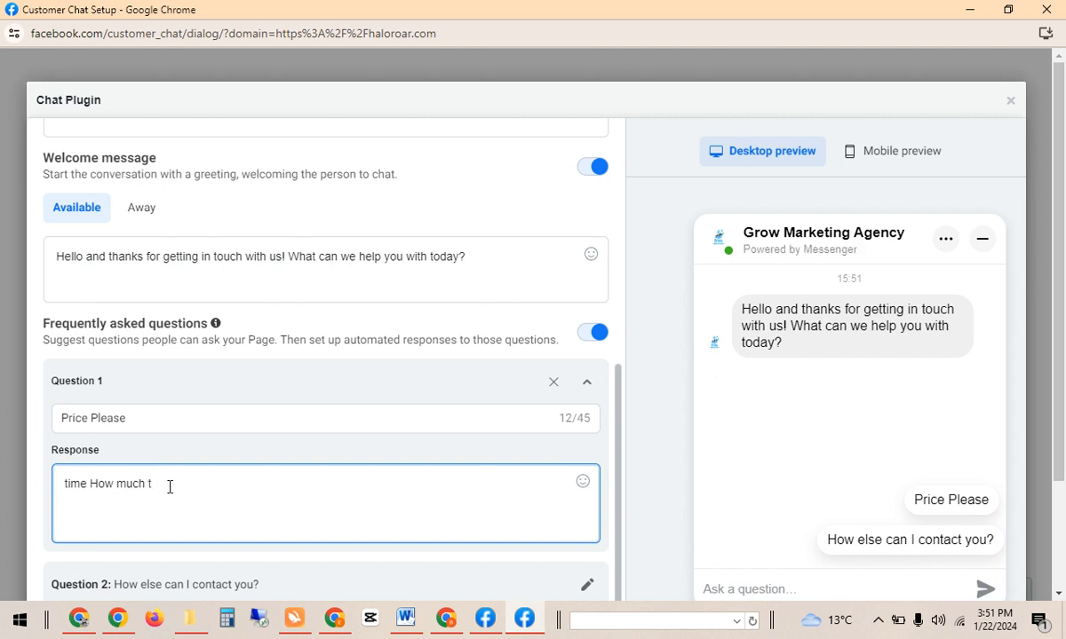
pyautogui.write('ime you')
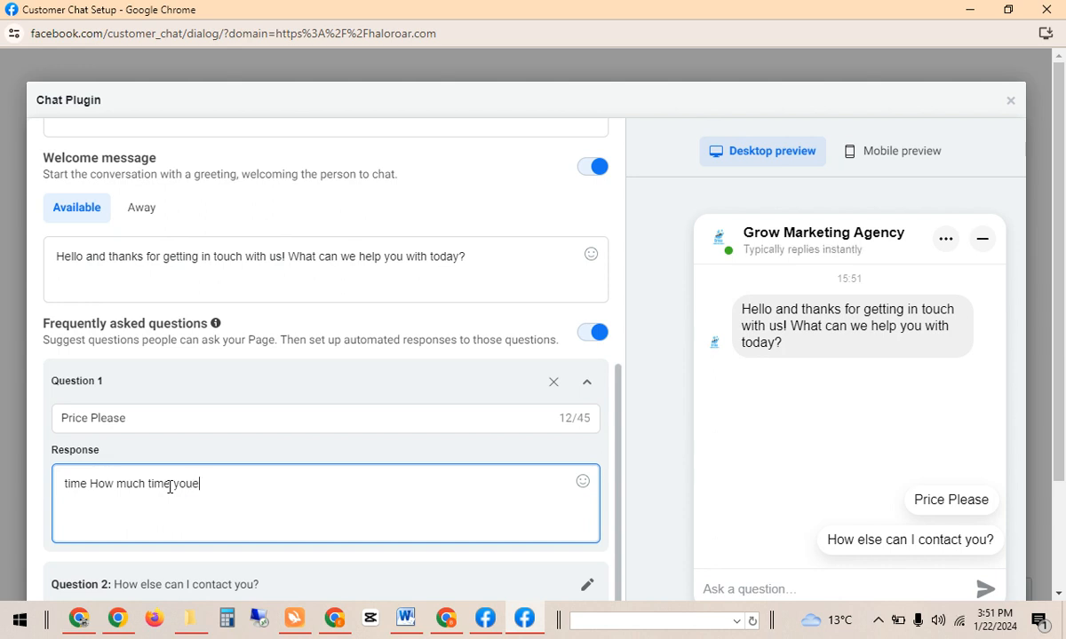
pyautogui.write(' take for diliv')
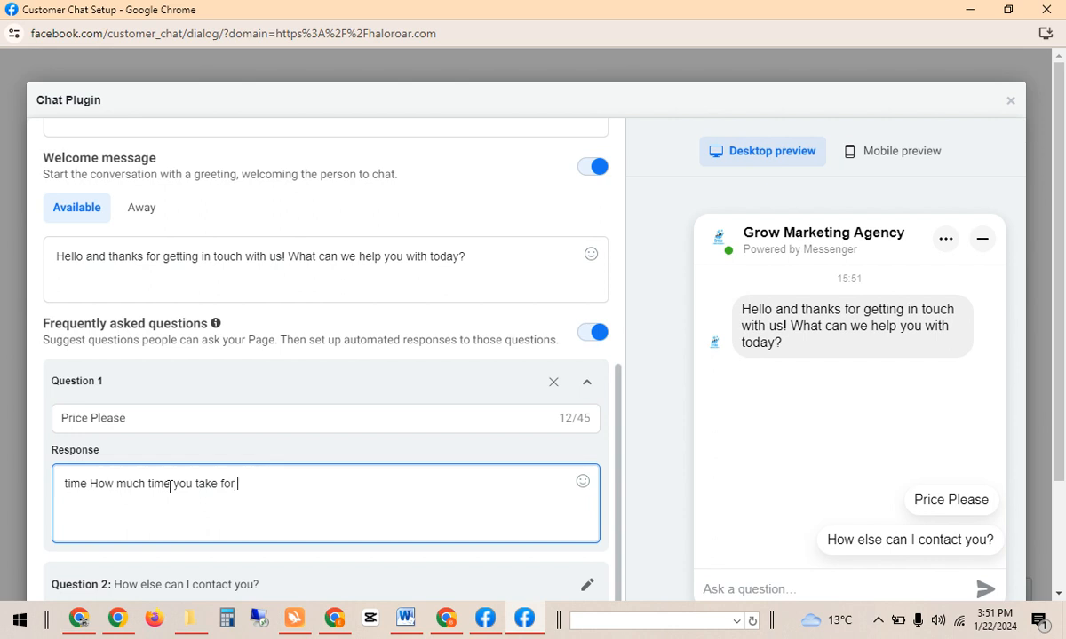
pyautogui.write('er')
pyautogui.rightClick(259, 484)
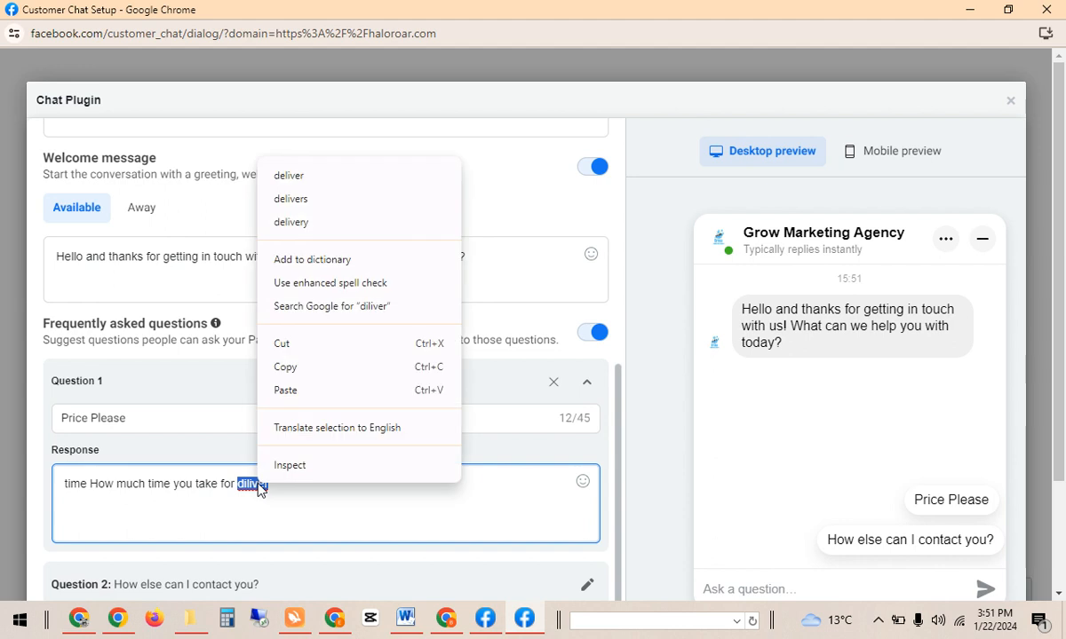
pyautogui.click(302, 176)
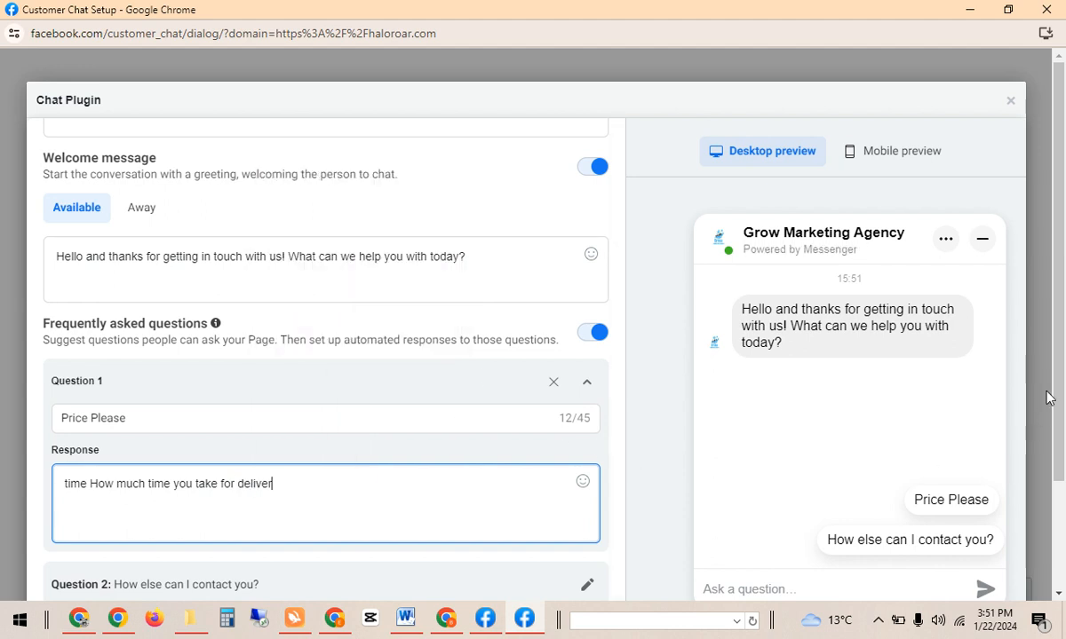
pyautogui.scroll(-2, 1060, 379)
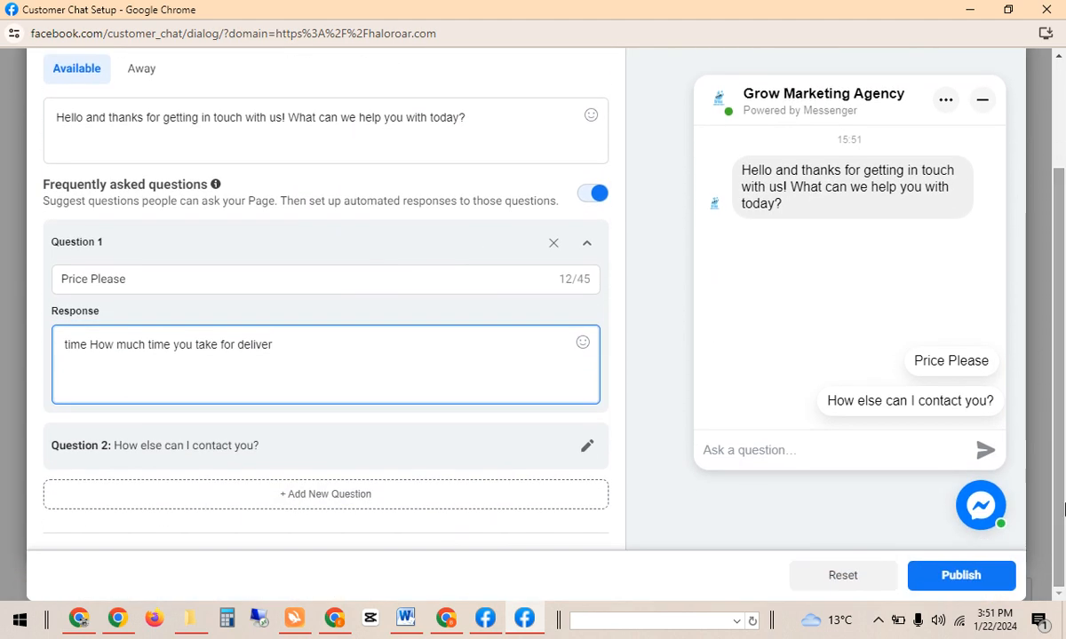
pyautogui.click(380, 493)
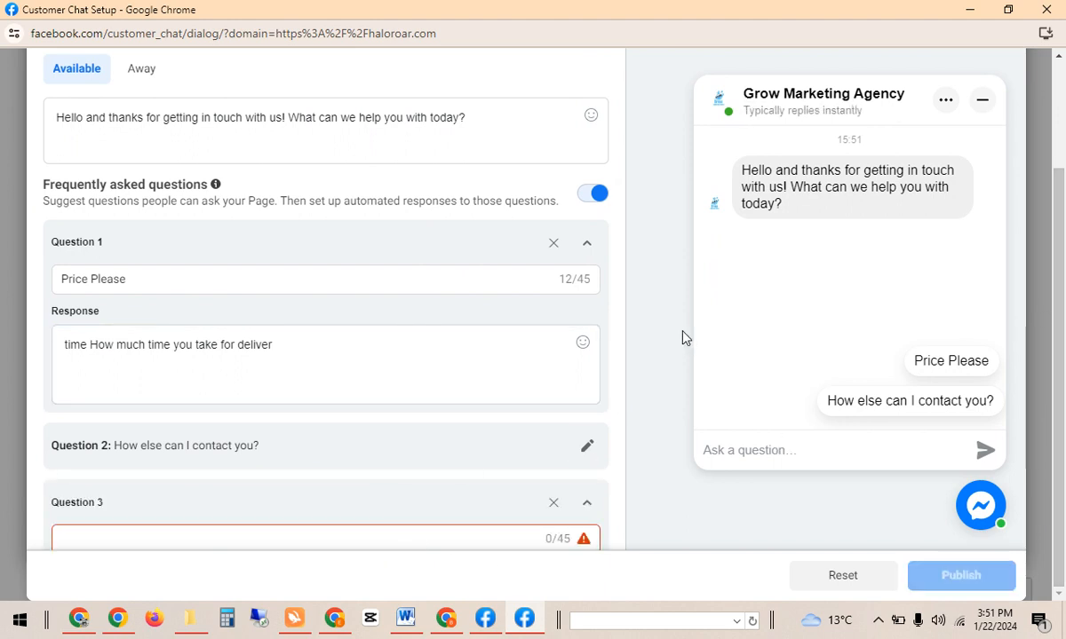
pyautogui.moveTo(611, 329); pyautogui.dragTo(619, 399)
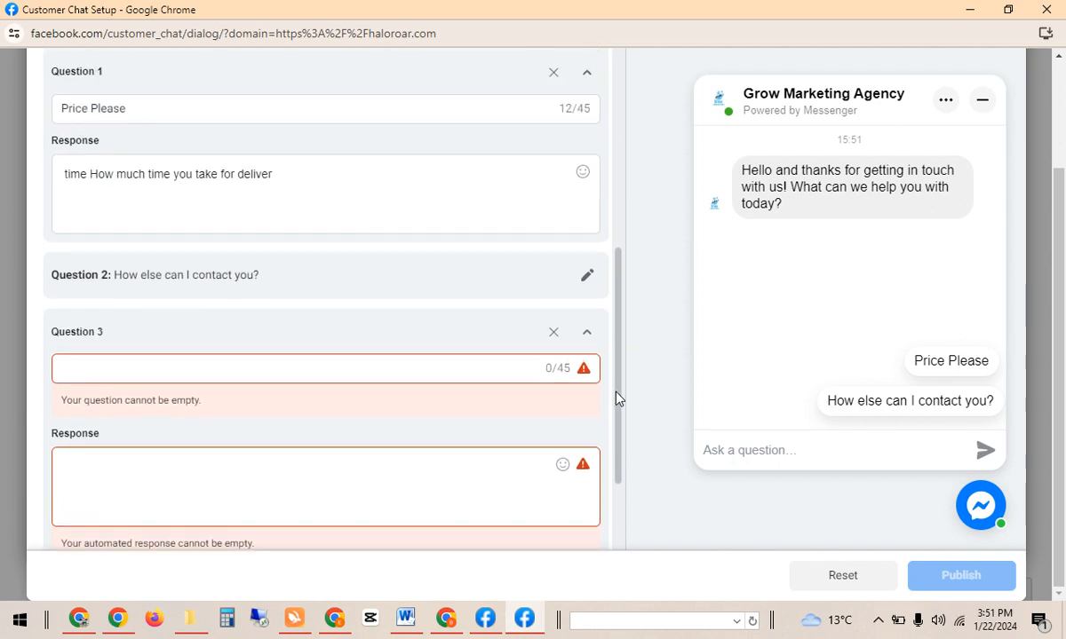
pyautogui.click(421, 361)
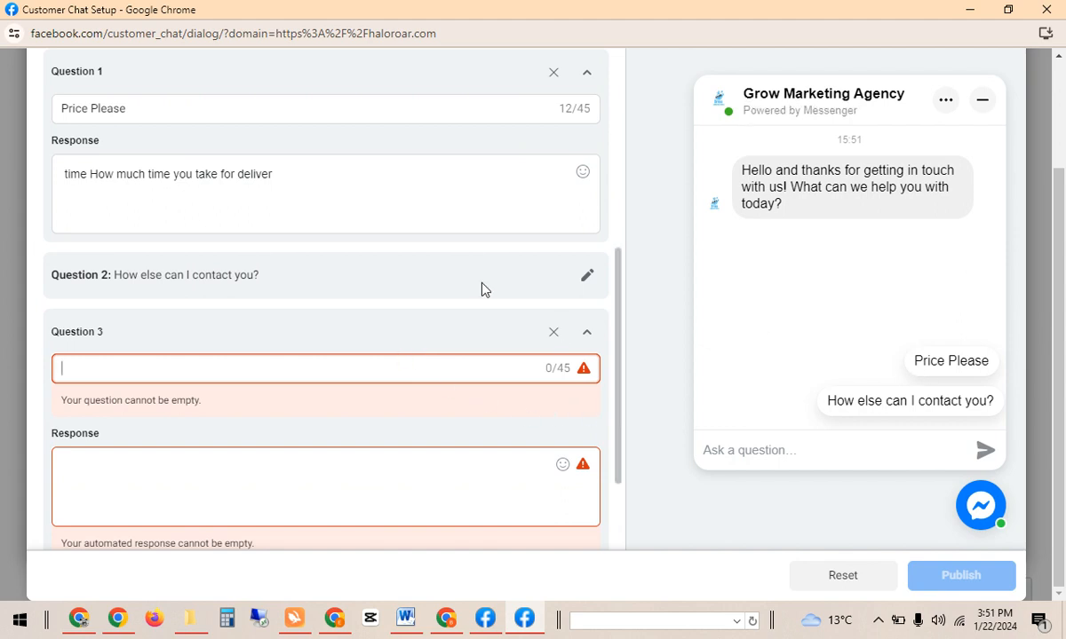
pyautogui.click(402, 489)
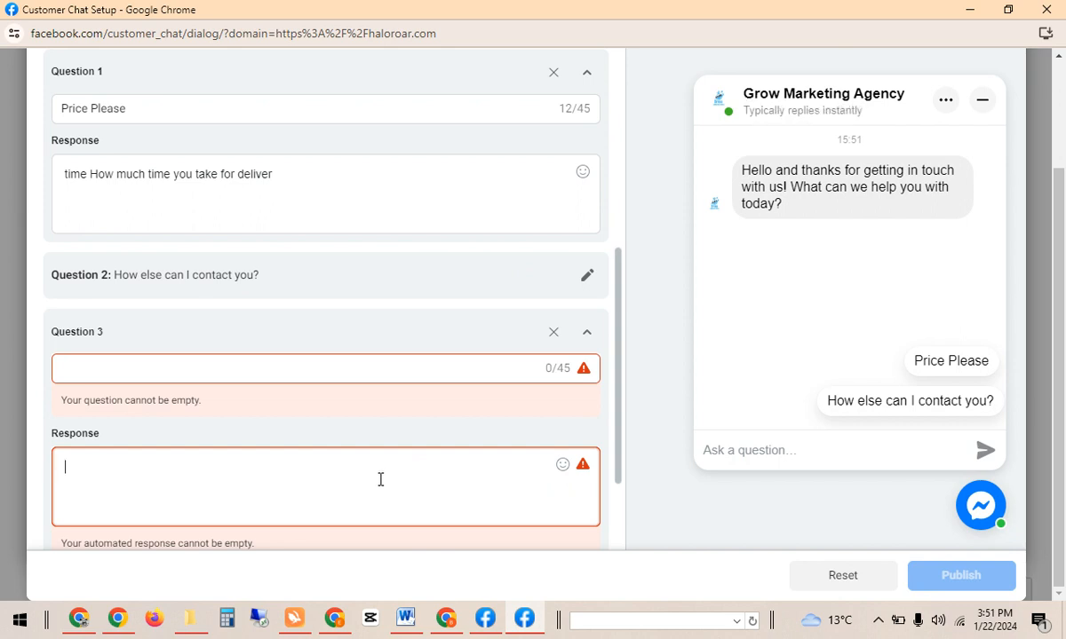
pyautogui.write('2500')
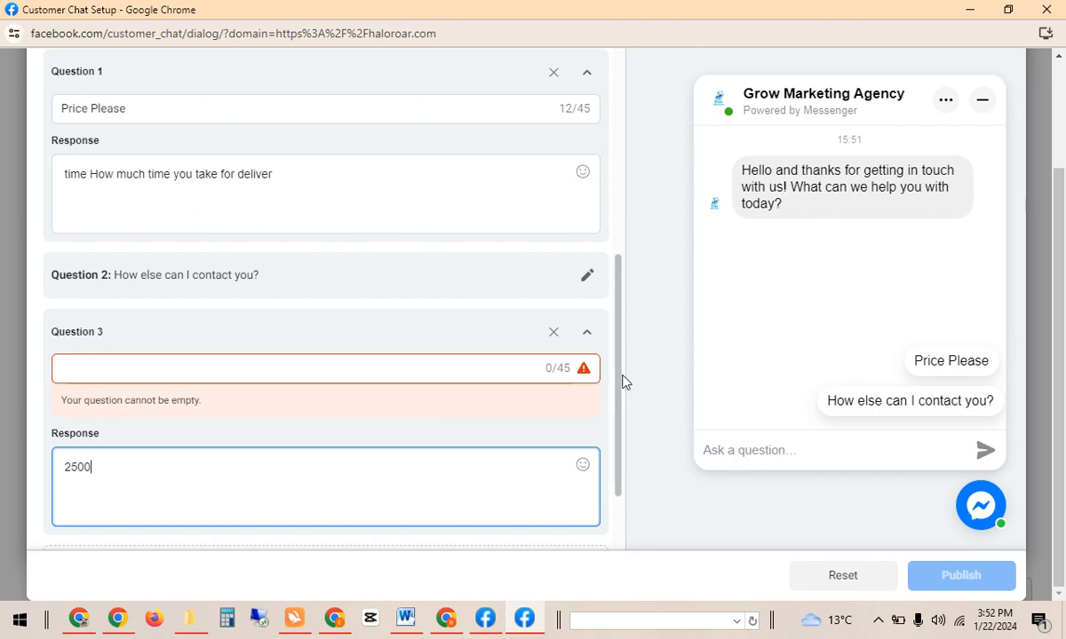
pyautogui.click(554, 332)
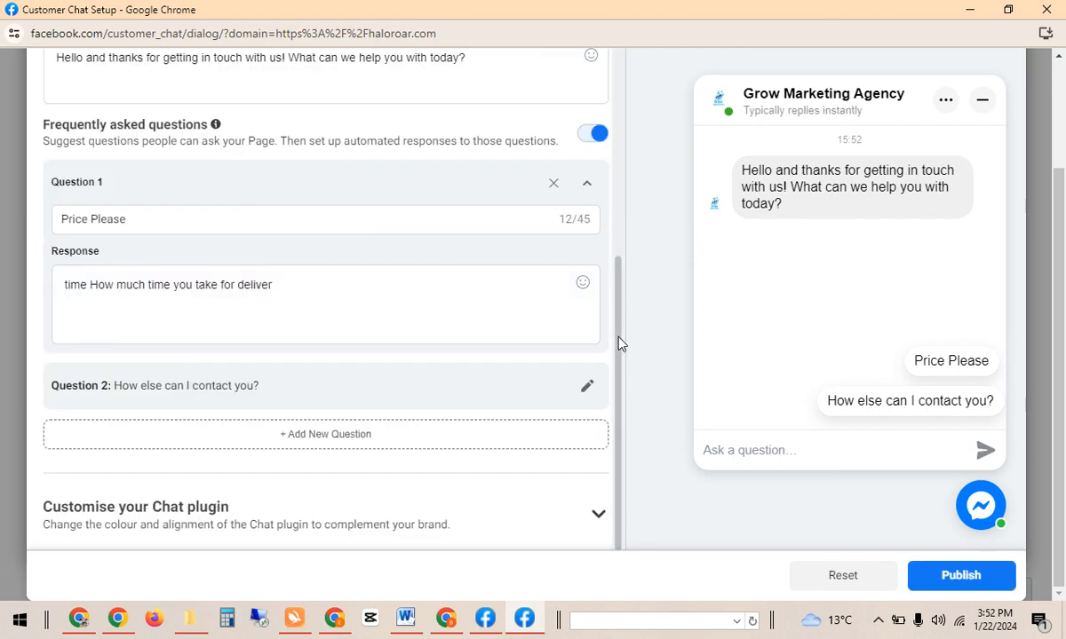
# Publish the chat plugin, dismiss the published notice, and go back to Shopify's Messenger Chat editor.
pyautogui.moveTo(618, 343); pyautogui.dragTo(614, 123)
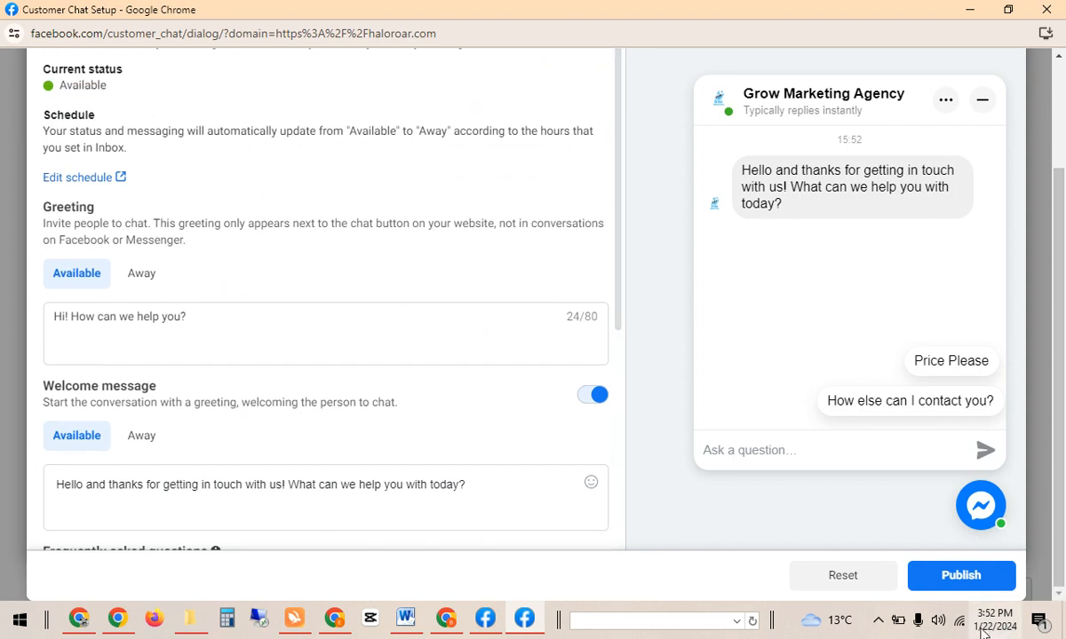
pyautogui.click(962, 578)
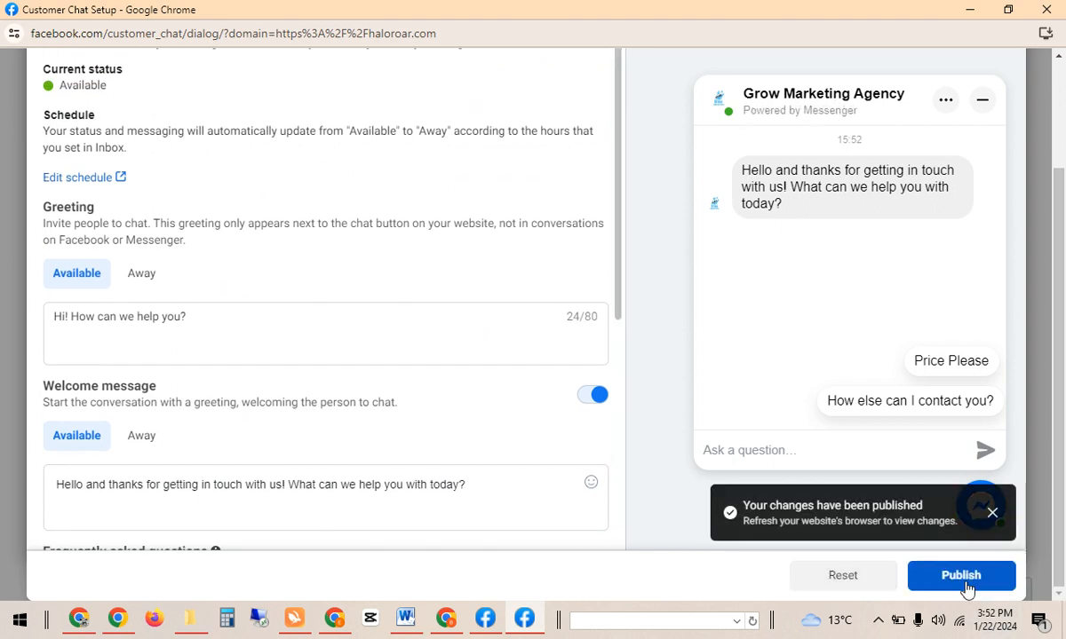
pyautogui.click(992, 514)
pyautogui.click(992, 522)
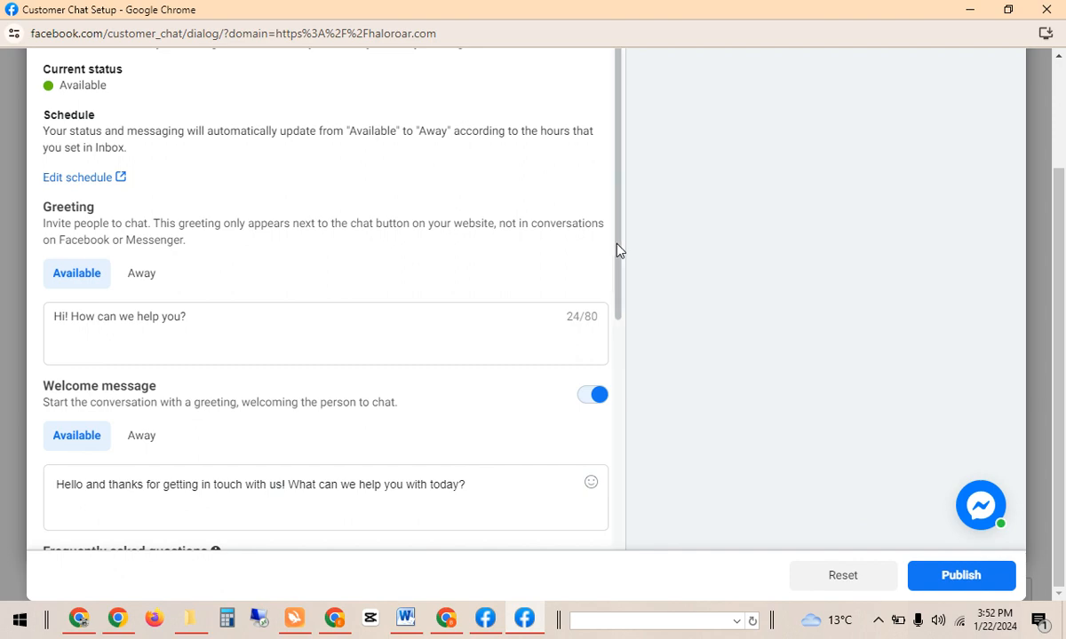
pyautogui.moveTo(619, 250); pyautogui.dragTo(620, 204)
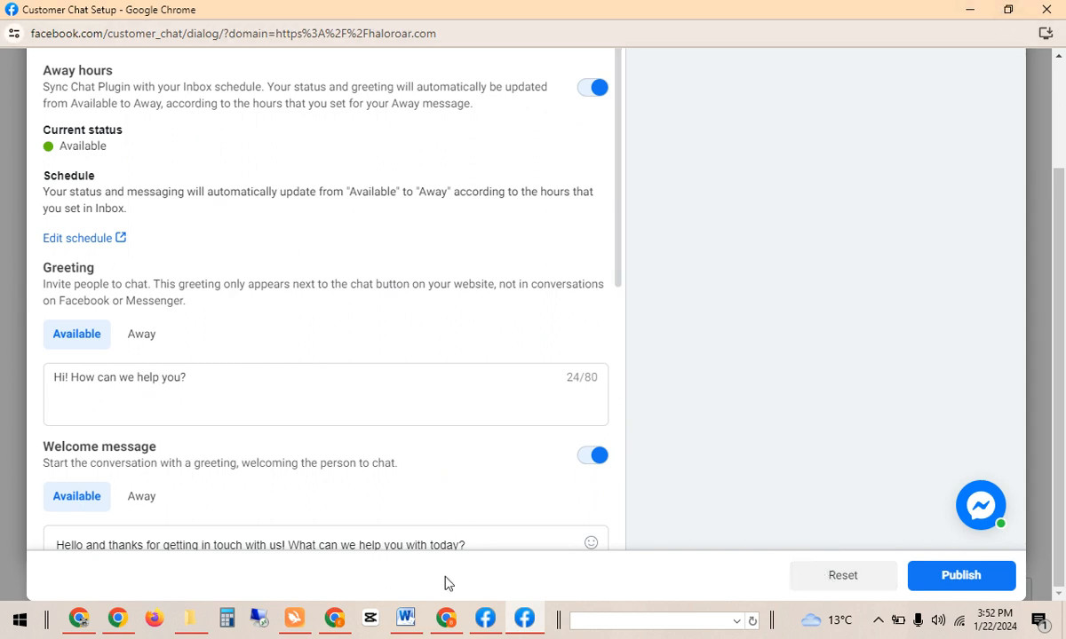
pyautogui.click(448, 617)
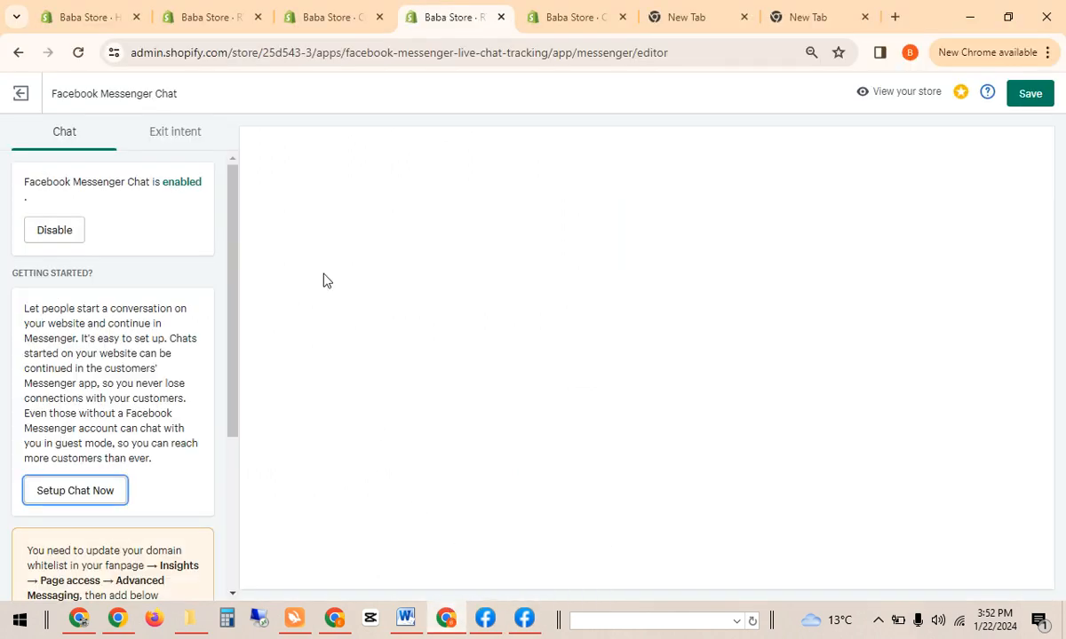
# Save the Messenger Chat settings, recheck Facebook's domain whitelist, and open a new browser tab.
pyautogui.moveTo(230, 225); pyautogui.dragTo(224, 451)
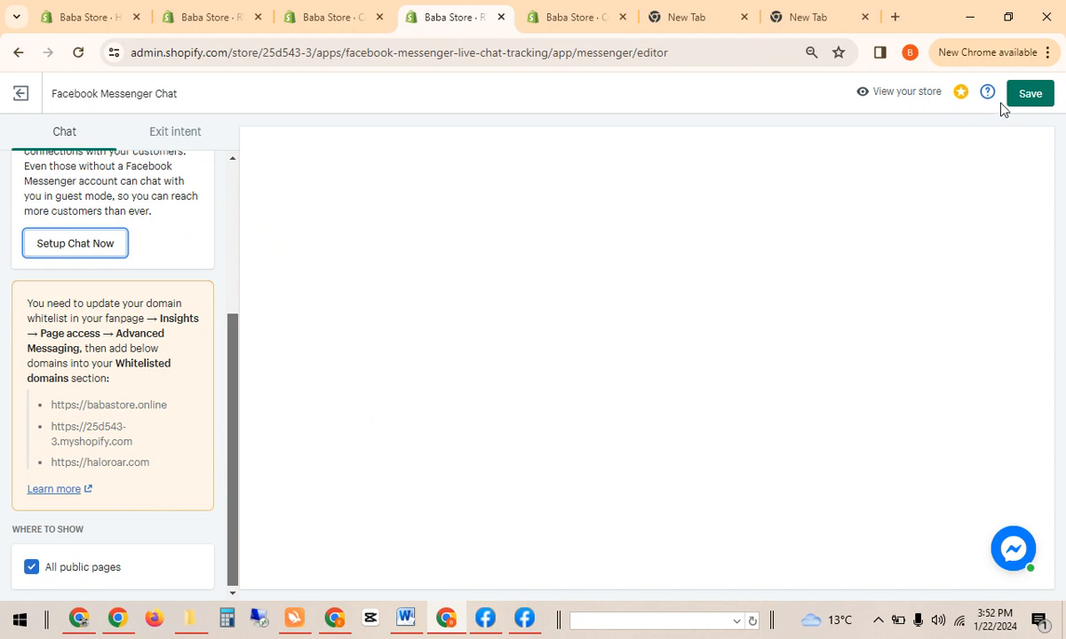
pyautogui.click(1032, 94)
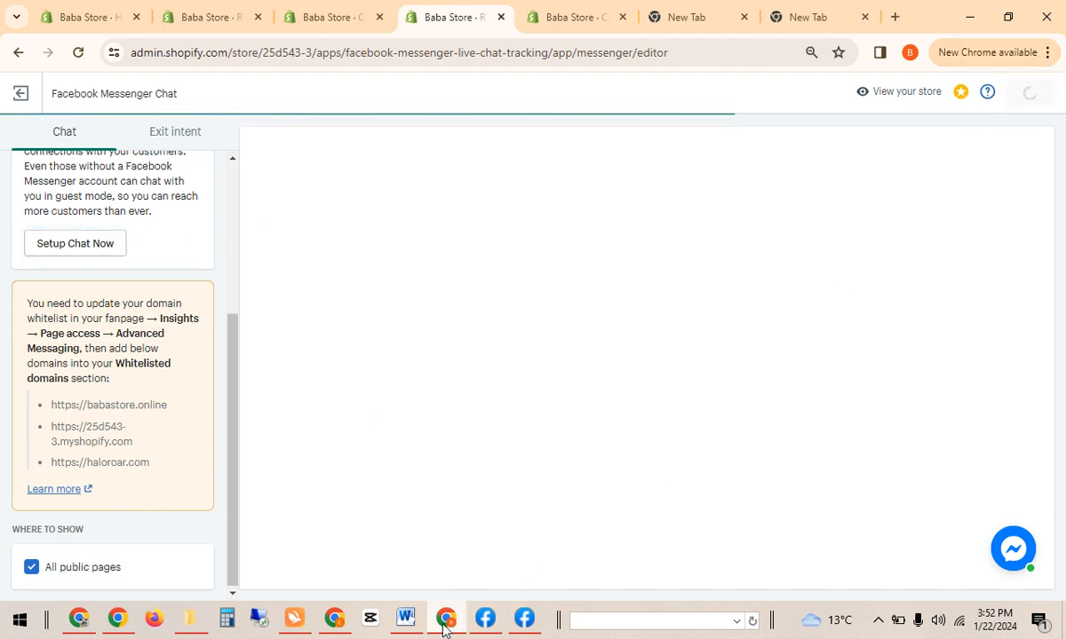
pyautogui.moveTo(485, 620)
pyautogui.click(484, 551)
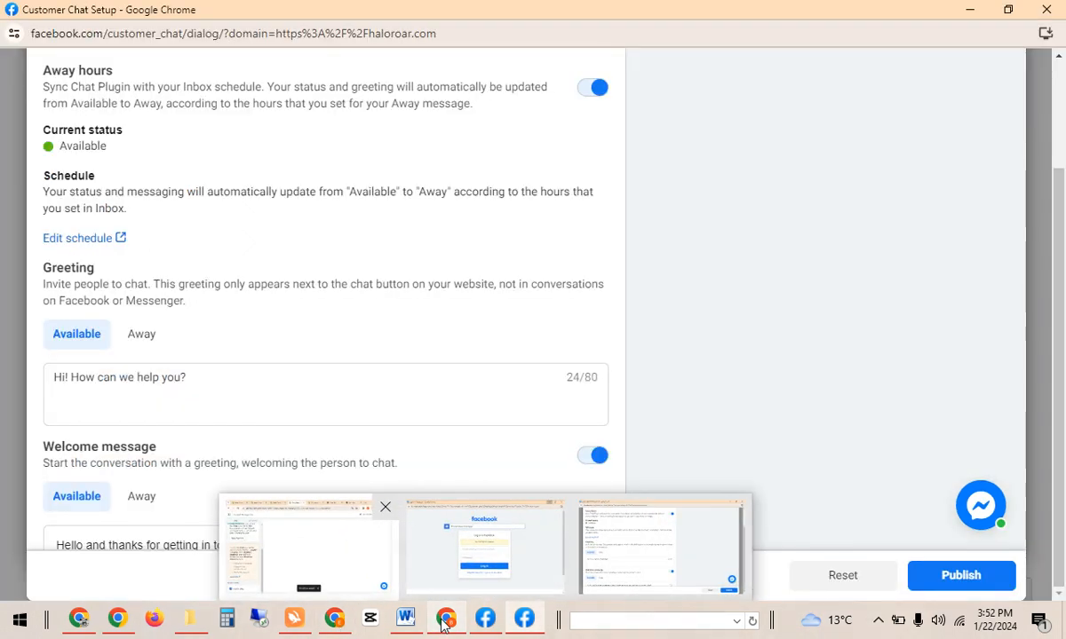
pyautogui.click(968, 12)
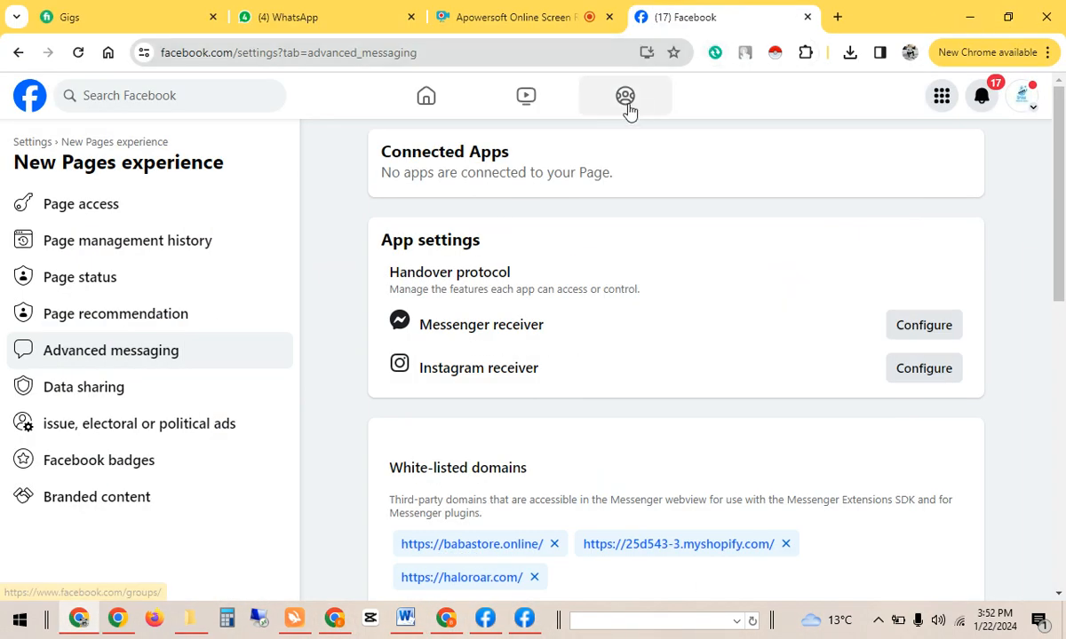
pyautogui.click(445, 621)
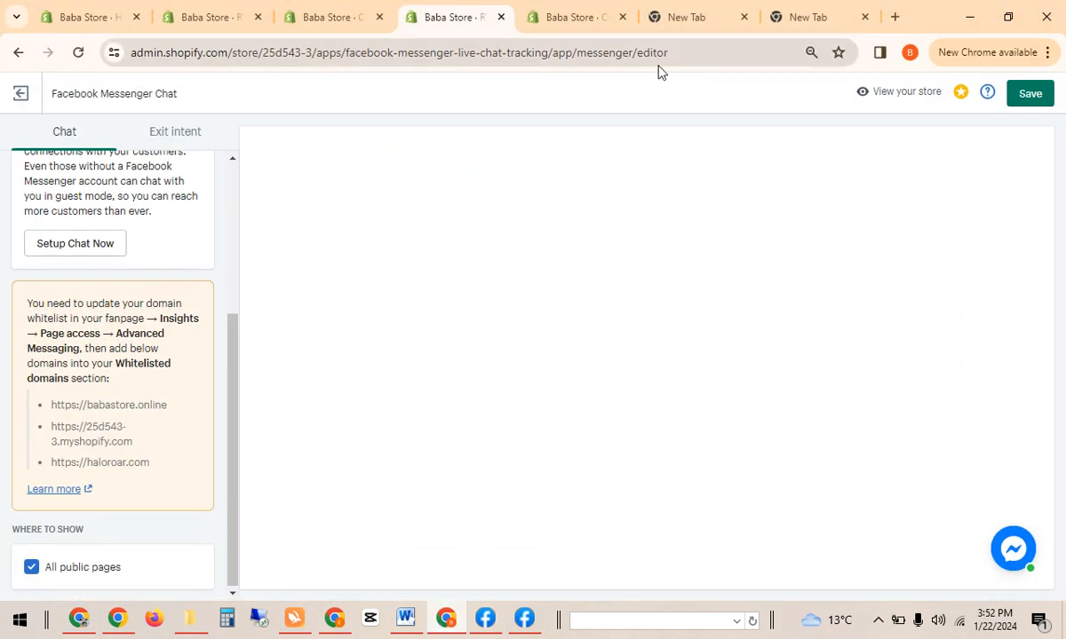
pyautogui.click(894, 17)
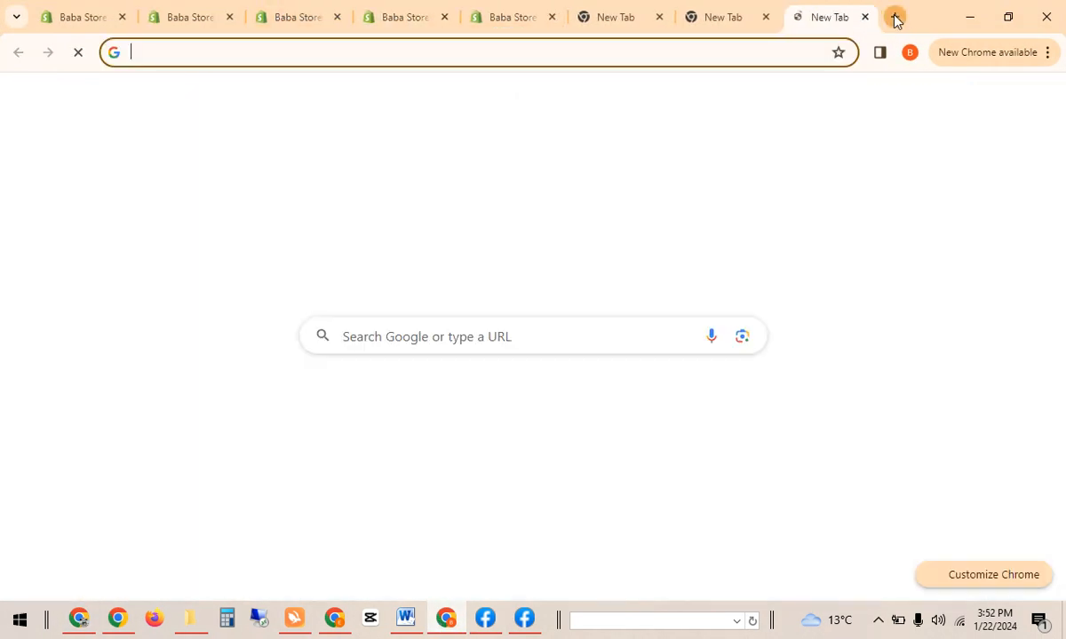
# Load babastore.online and scroll the storefront to confirm the Messenger chat greeting appears.
pyautogui.write('ba')
pyautogui.press('Return')
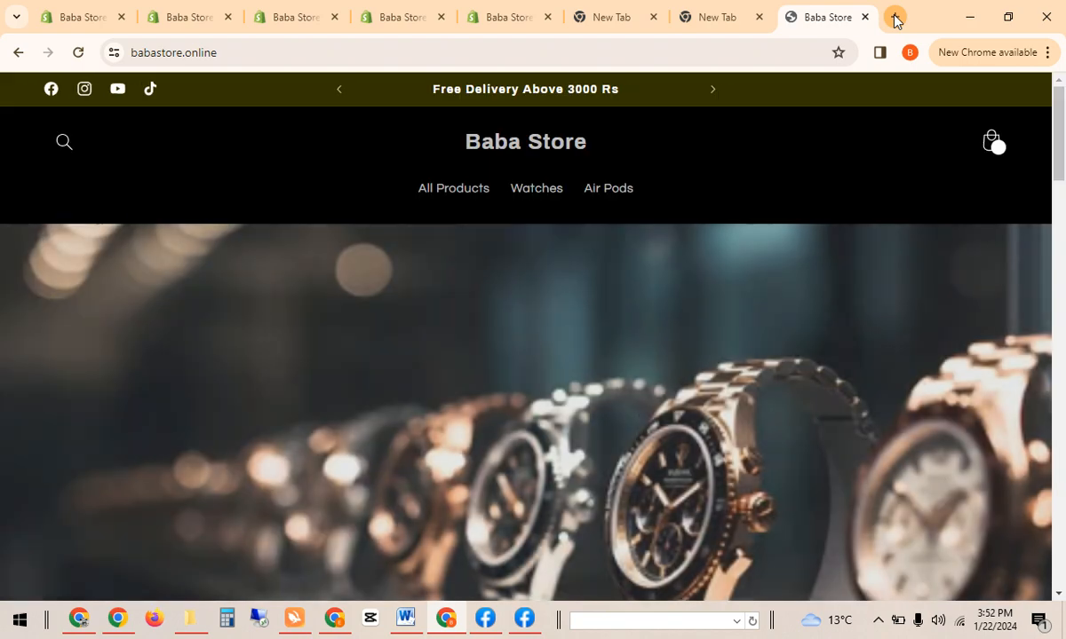
pyautogui.scroll(-10, 1028, 539)
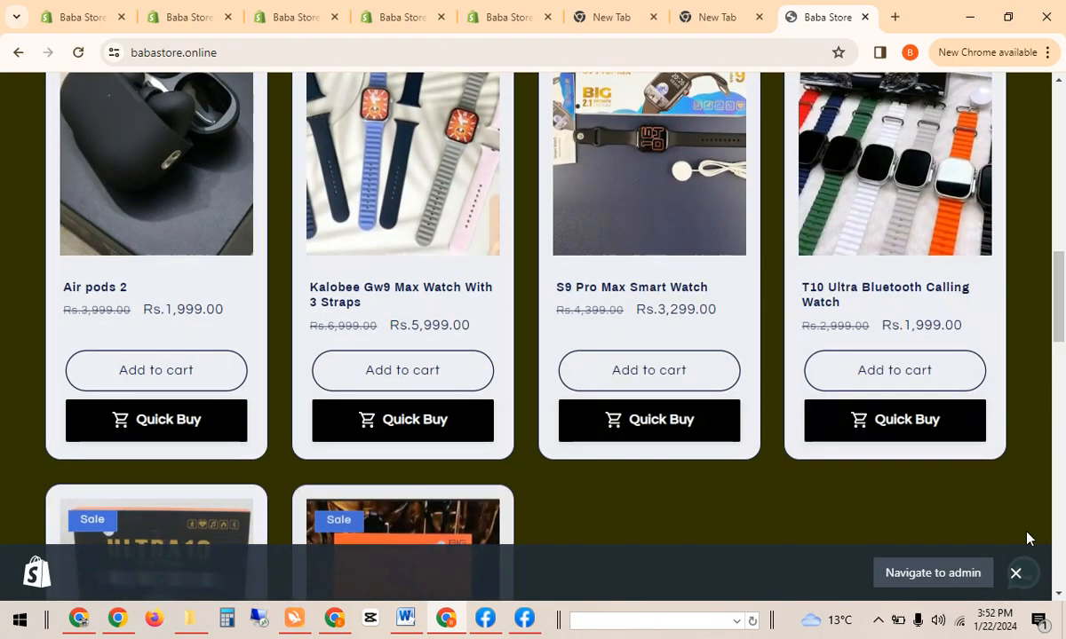
pyautogui.click(1015, 573)
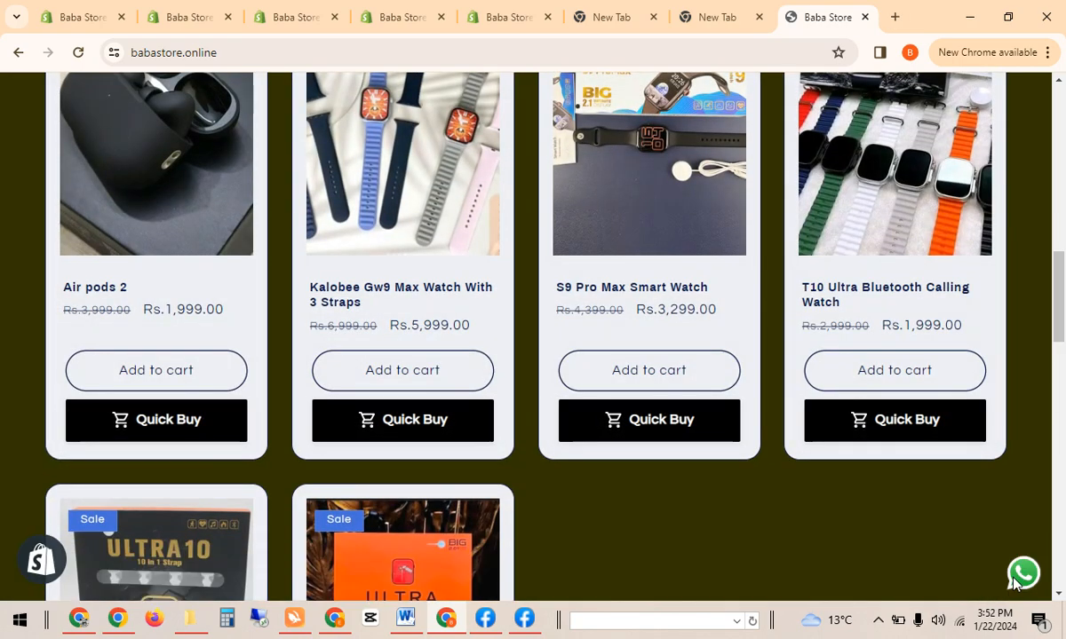
pyautogui.moveTo(1060, 315); pyautogui.dragTo(1063, 145)
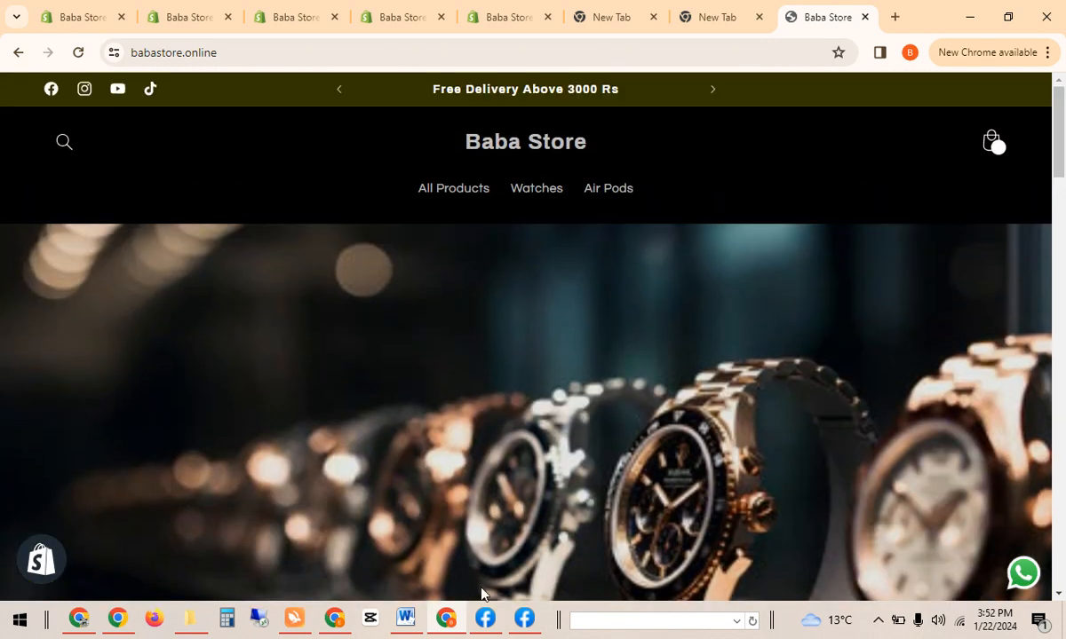
# Switch between the open tabs and return to the theme editor's App embeds.
pyautogui.click(446, 624)
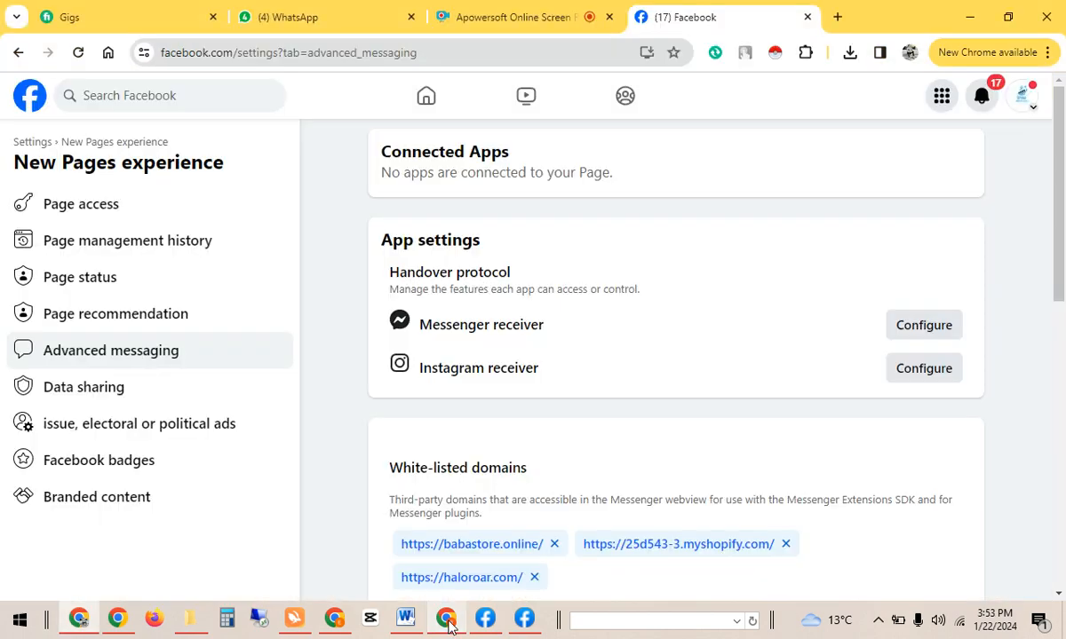
pyautogui.click(448, 622)
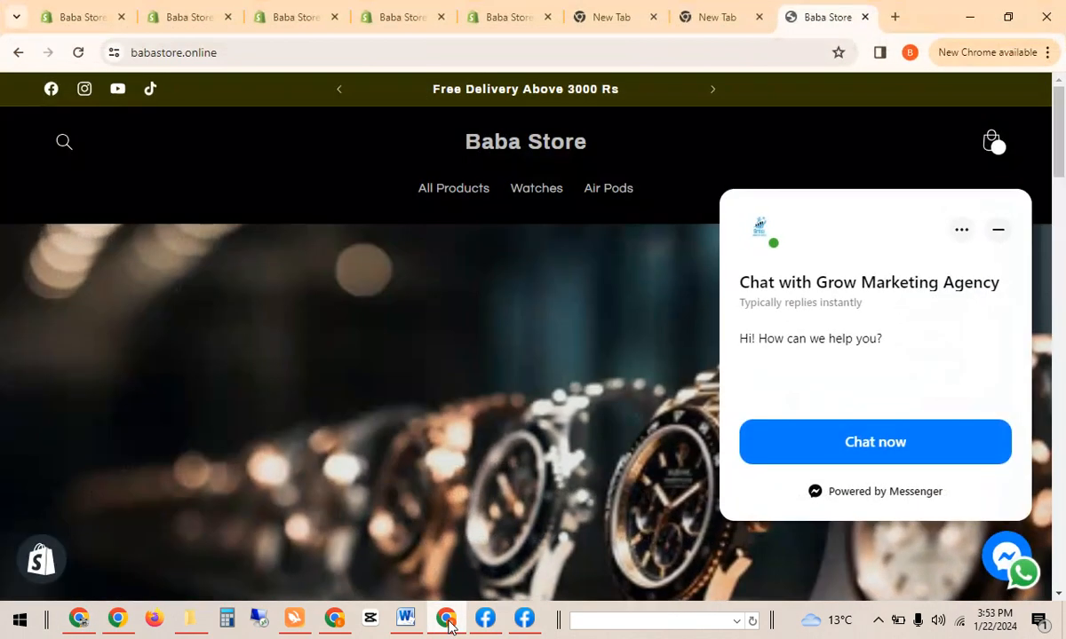
pyautogui.click(522, 9)
pyautogui.click(411, 9)
pyautogui.click(493, 9)
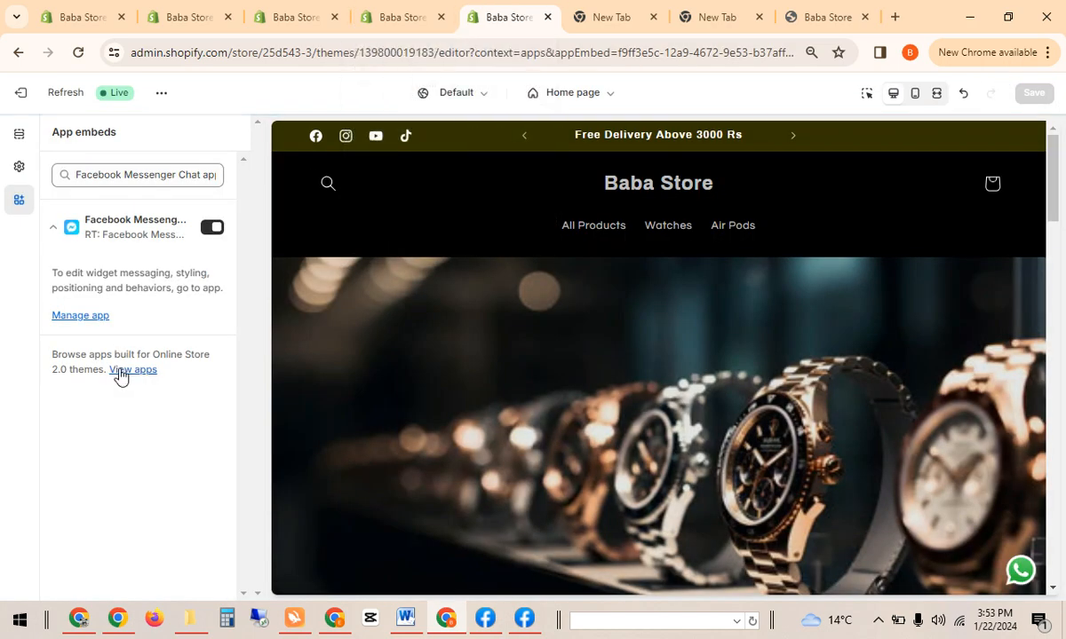
# Check the Cart theme settings, then switch to the RT: Facebook Messenger Chat app tab.
pyautogui.click(92, 317)
pyautogui.click(442, 11)
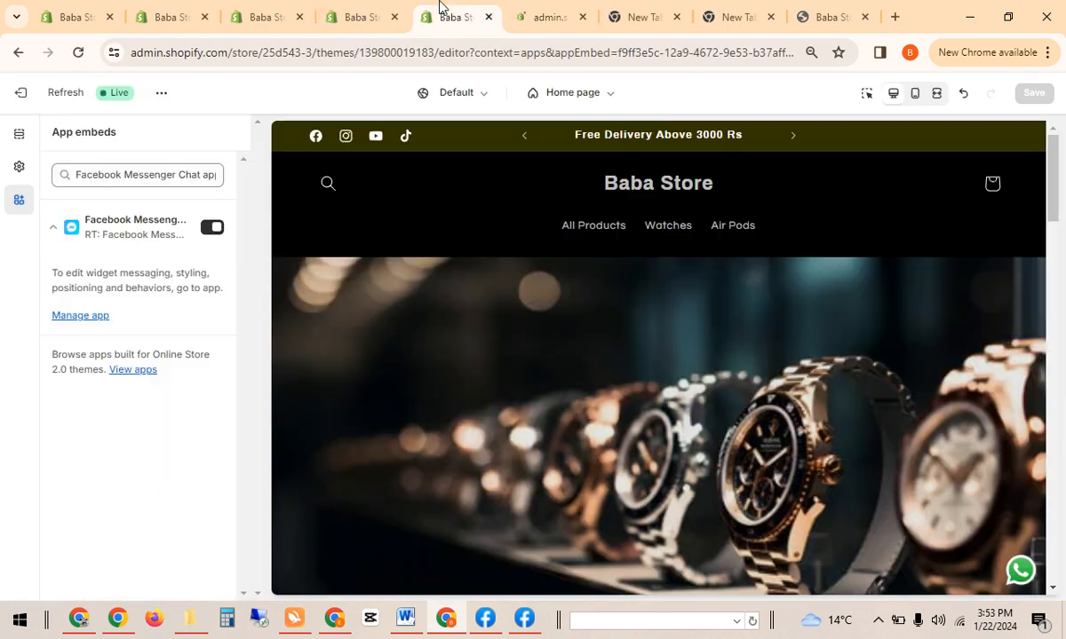
pyautogui.click(19, 167)
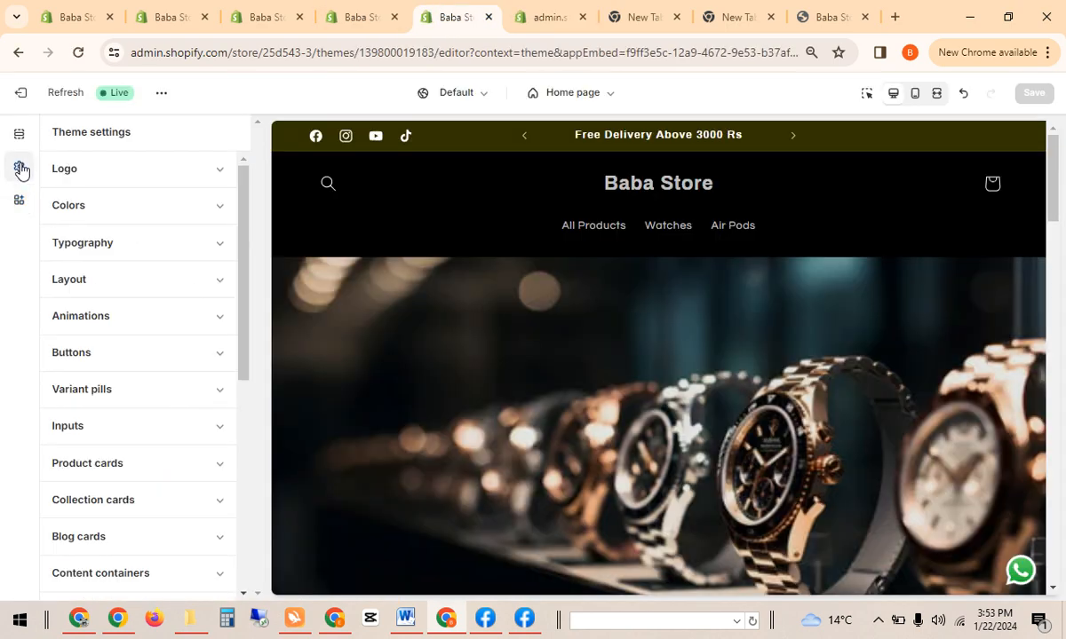
pyautogui.moveTo(247, 229); pyautogui.dragTo(252, 439)
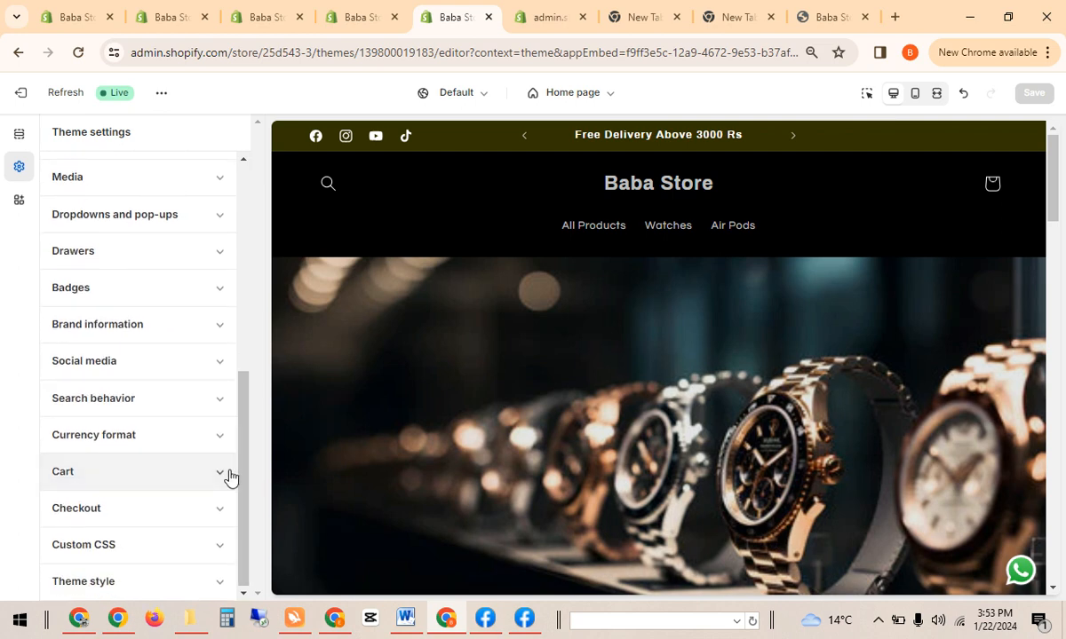
pyautogui.click(230, 477)
pyautogui.moveTo(240, 443); pyautogui.dragTo(238, 557)
pyautogui.click(547, 9)
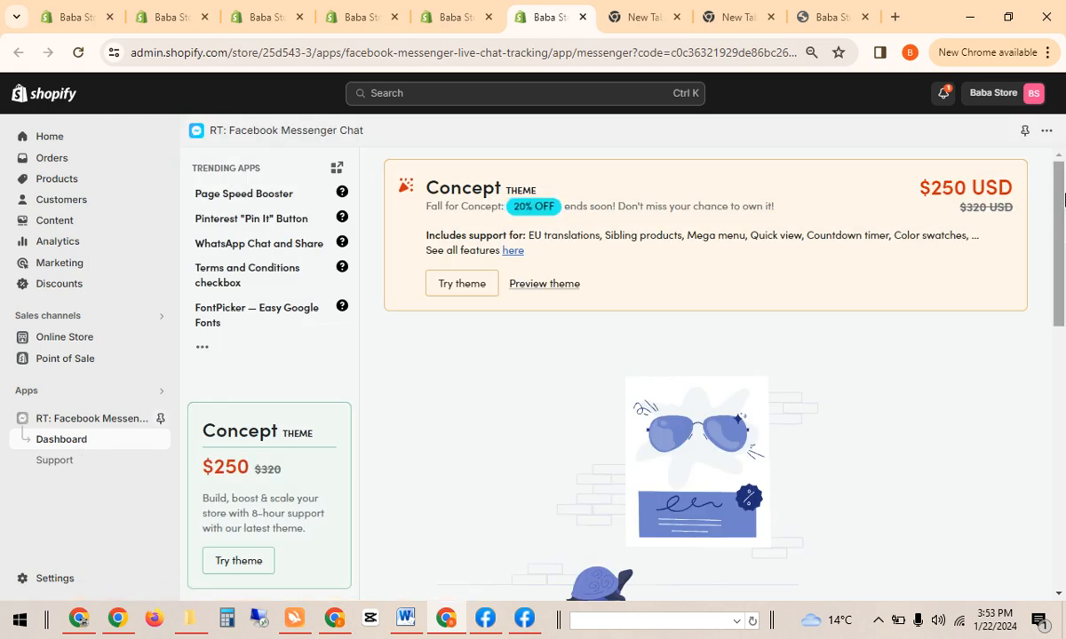
# From the Messenger Chat app dashboard, open the Customize app editor showing the chat enabled.
pyautogui.moveTo(1063, 199); pyautogui.dragTo(1063, 473)
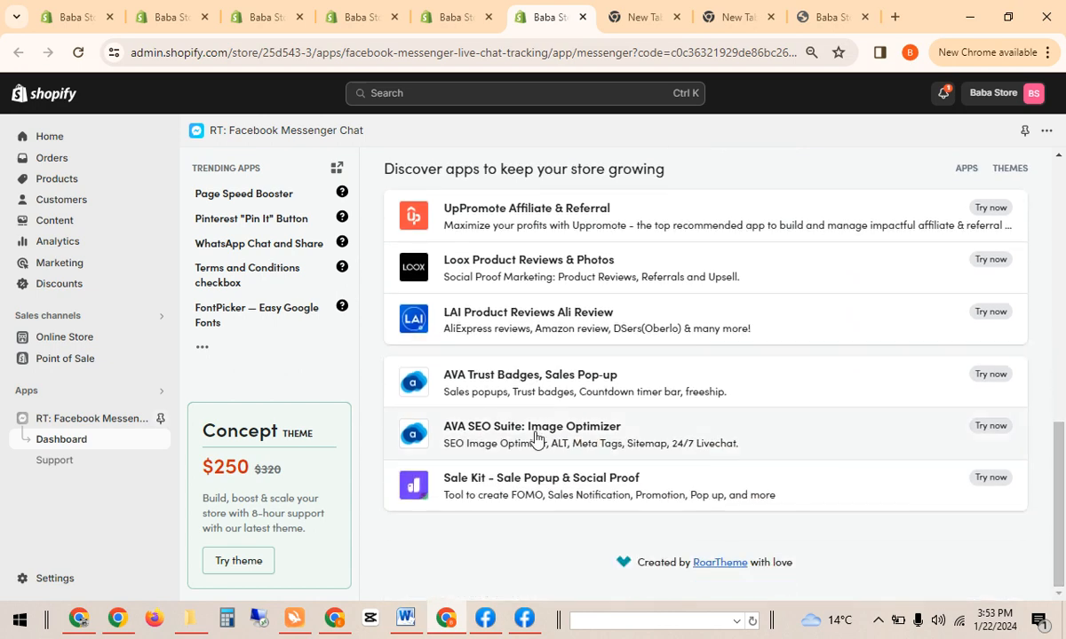
pyautogui.click(57, 578)
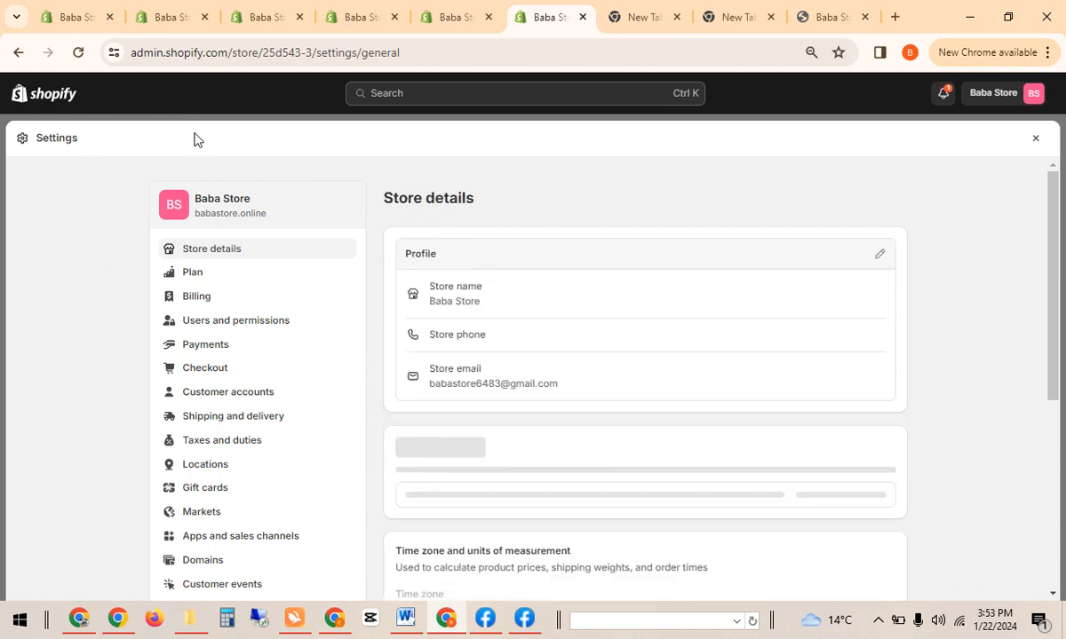
pyautogui.click(1034, 140)
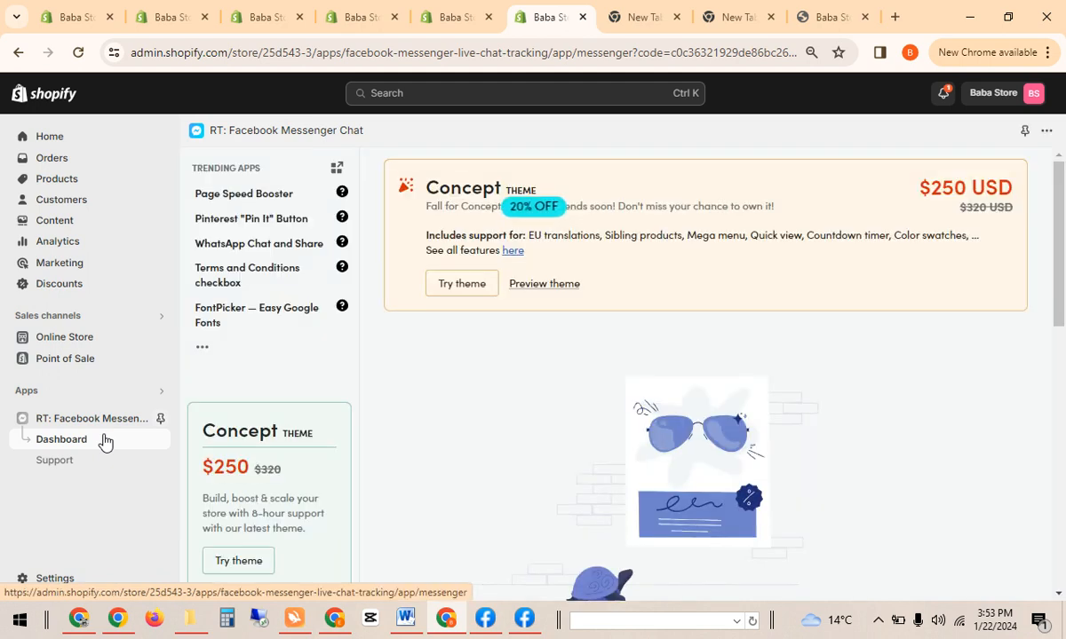
pyautogui.scroll(-2, 1064, 280)
pyautogui.scroll(-4, 1064, 280)
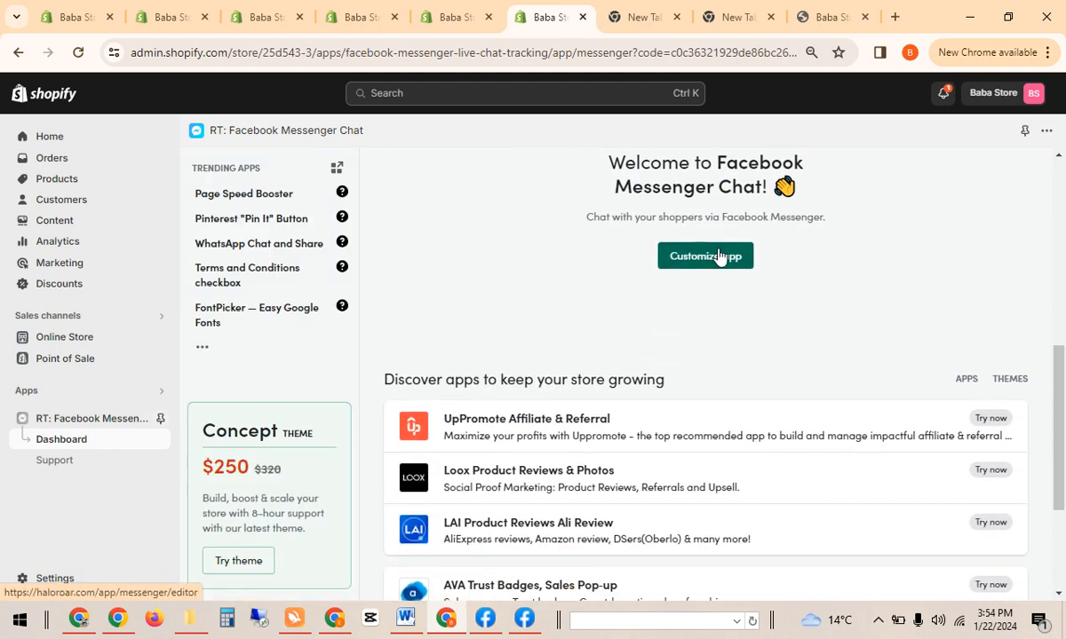
pyautogui.click(721, 254)
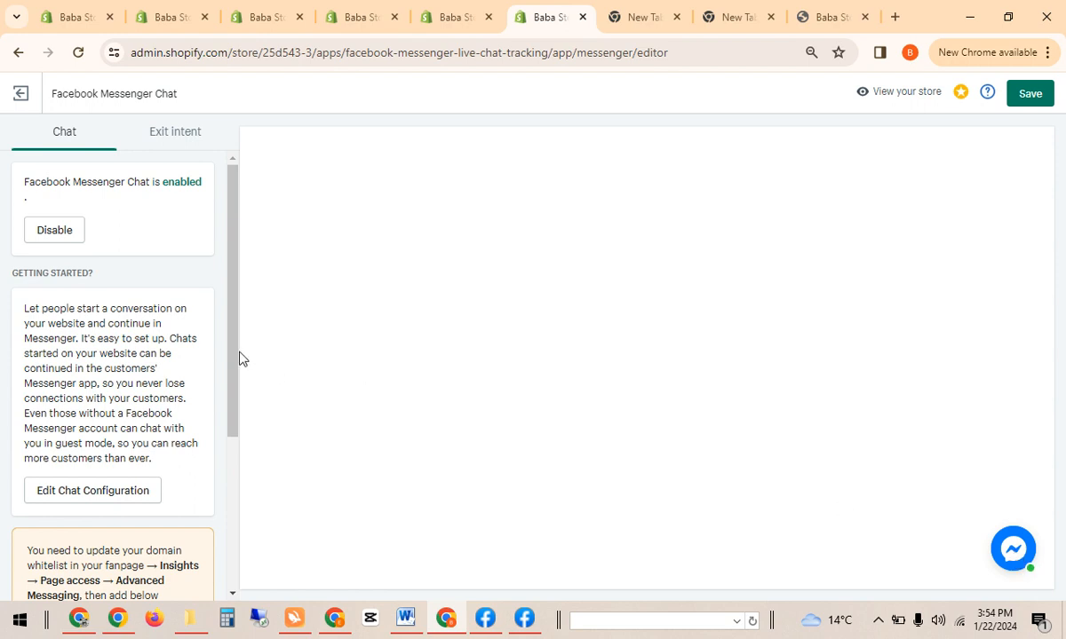
pyautogui.moveTo(236, 352); pyautogui.dragTo(225, 524)
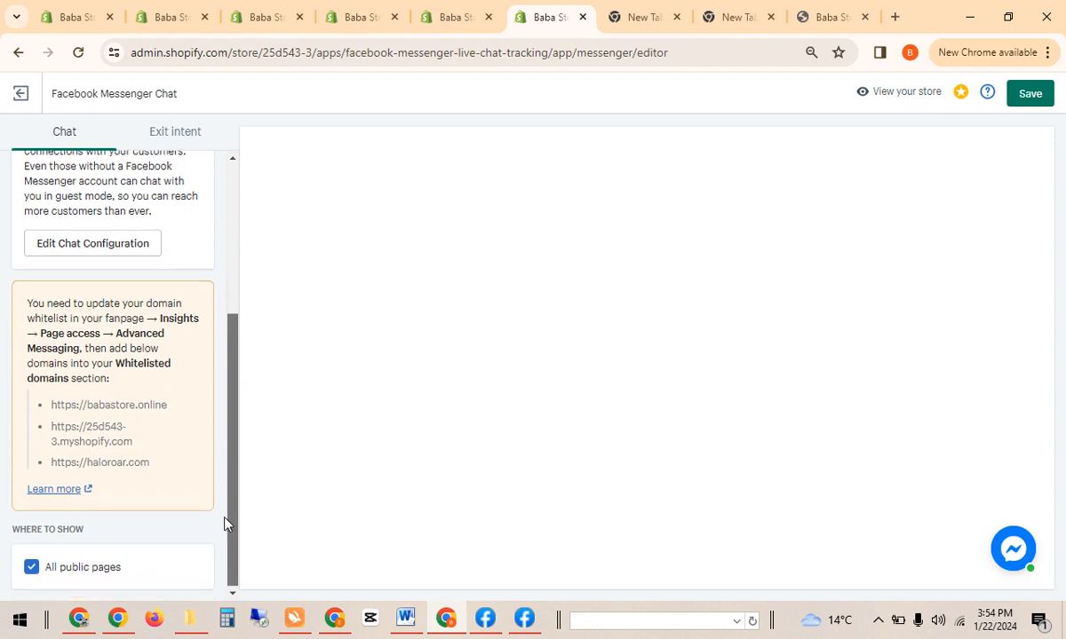
# Choose Grow Marketing Agency as the chat plugin's Facebook page and continue to plugin settings.
pyautogui.click(143, 251)
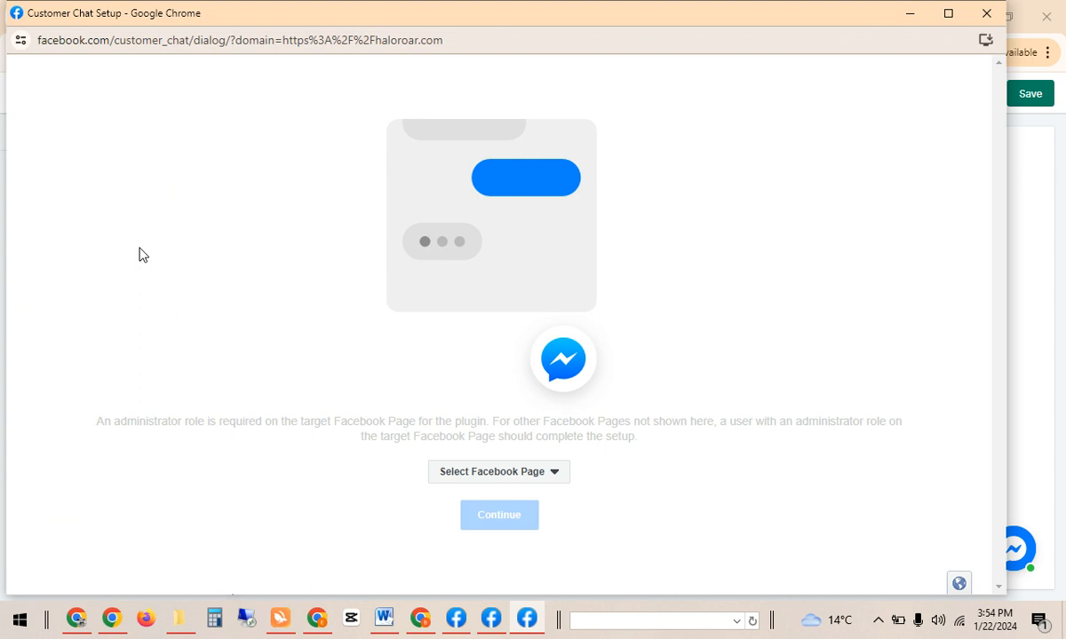
pyautogui.click(530, 477)
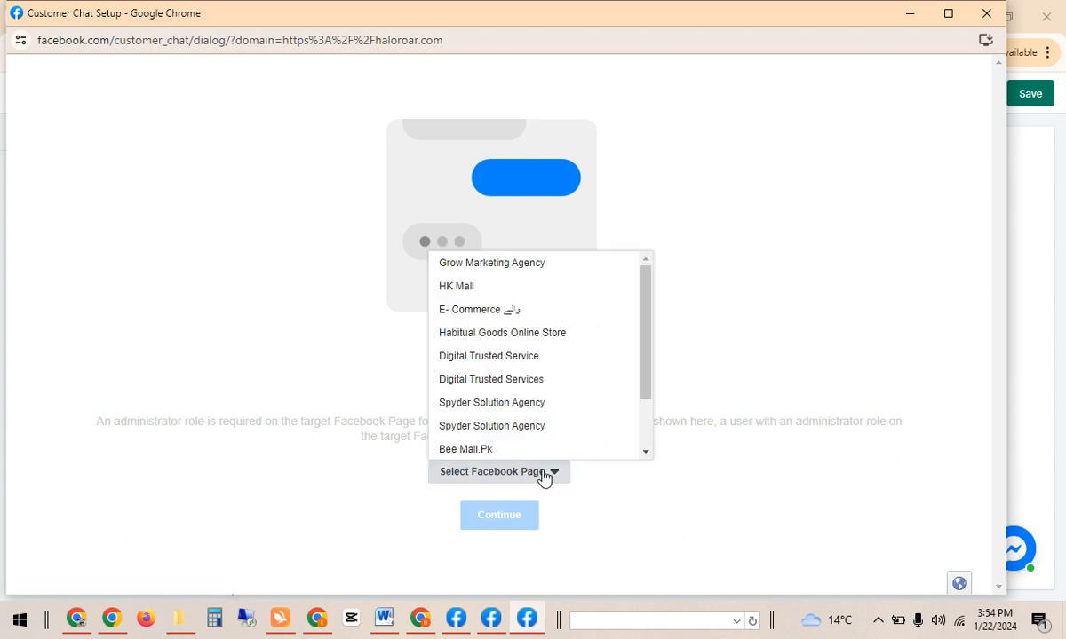
pyautogui.click(523, 265)
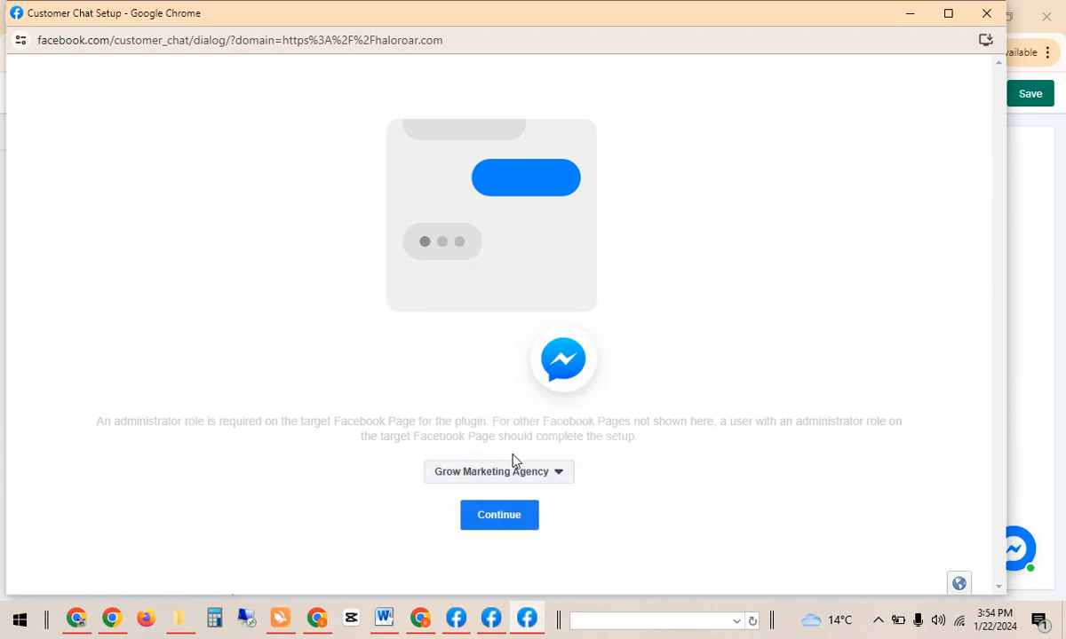
pyautogui.click(503, 522)
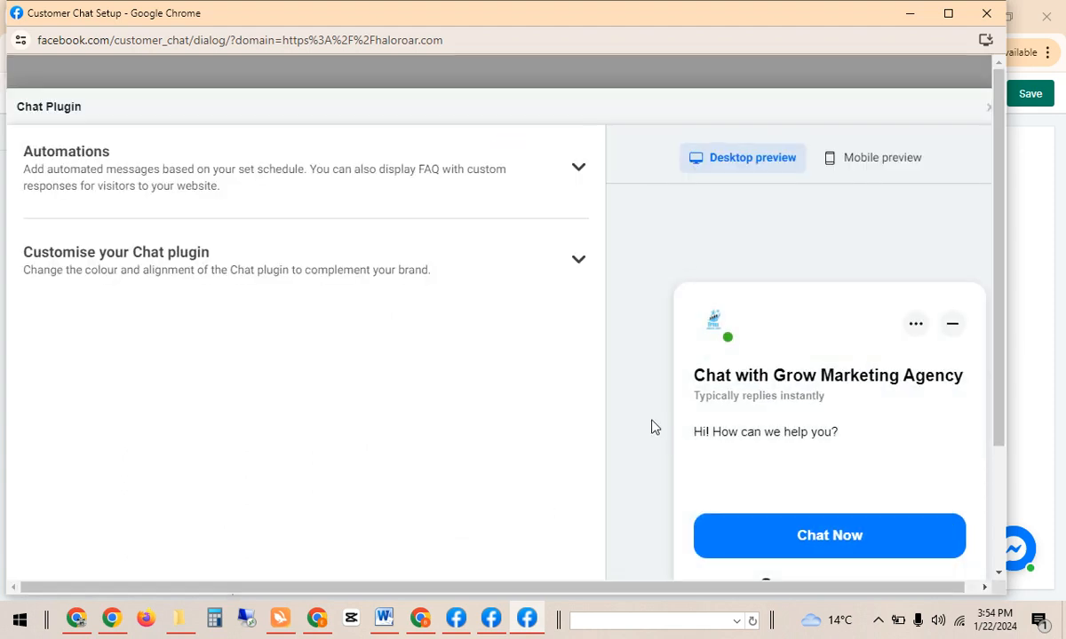
# Turn on the preset brand colour #0A7CFF and review the Chat button settings.
pyautogui.click(448, 279)
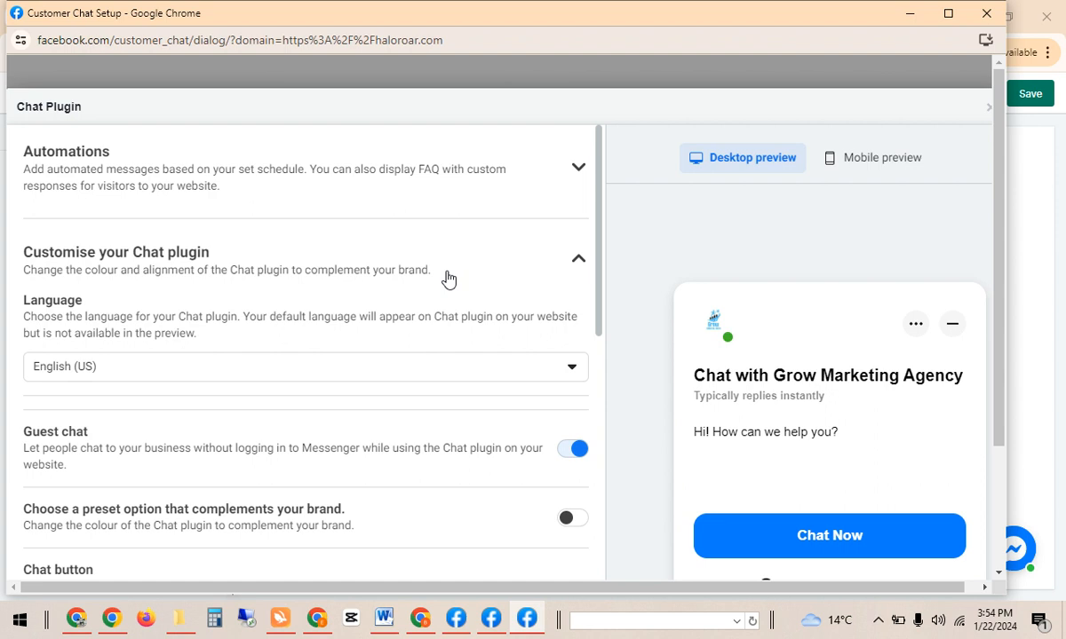
pyautogui.moveTo(601, 266); pyautogui.dragTo(604, 388)
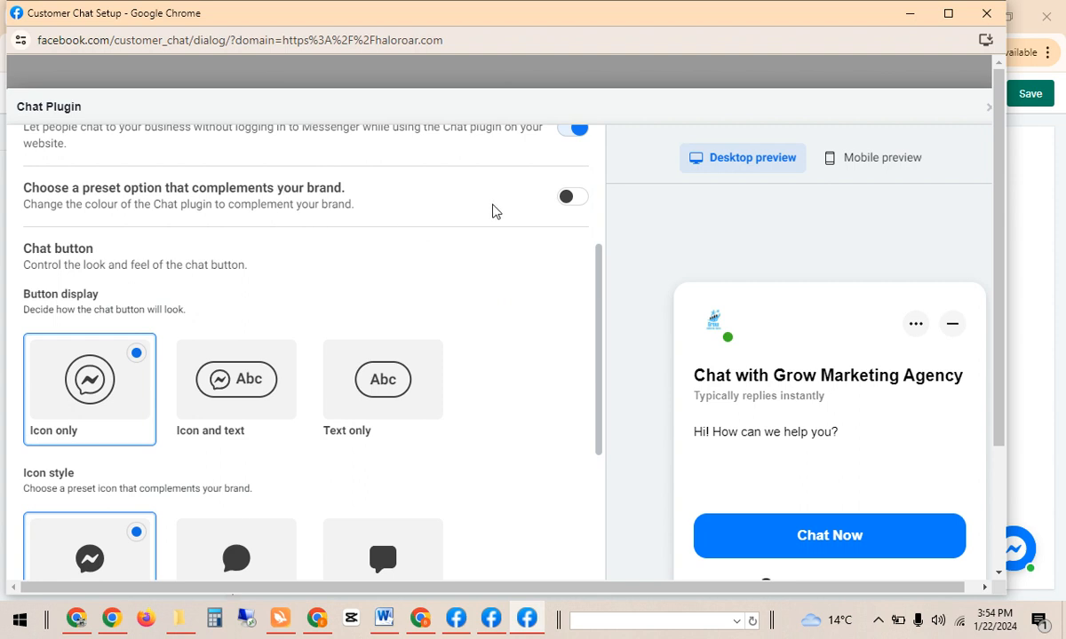
pyautogui.click(566, 197)
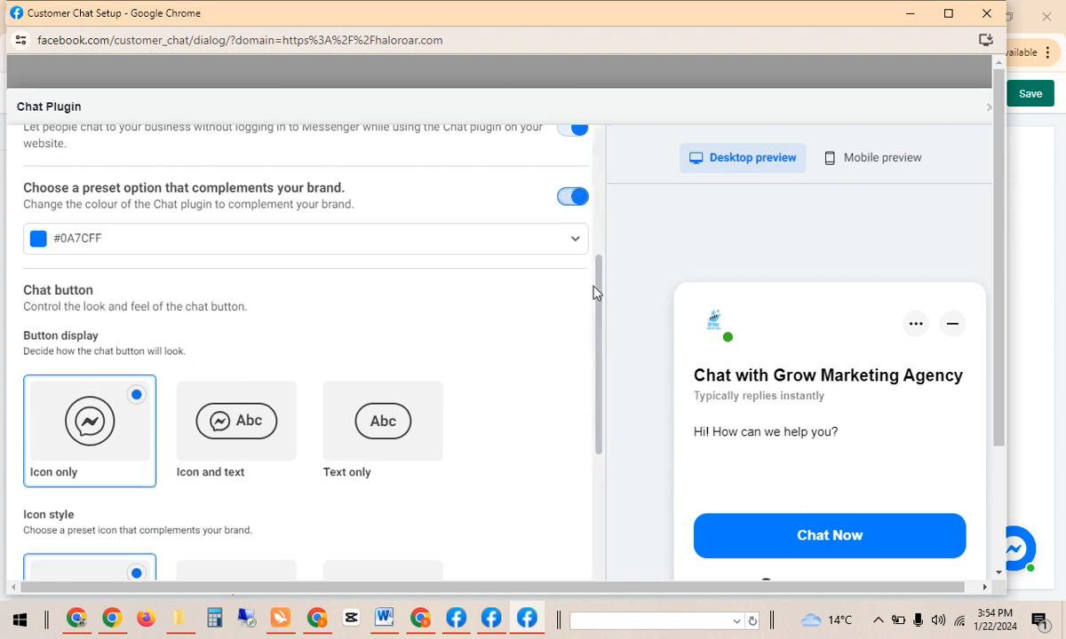
pyautogui.moveTo(595, 287); pyautogui.dragTo(600, 435)
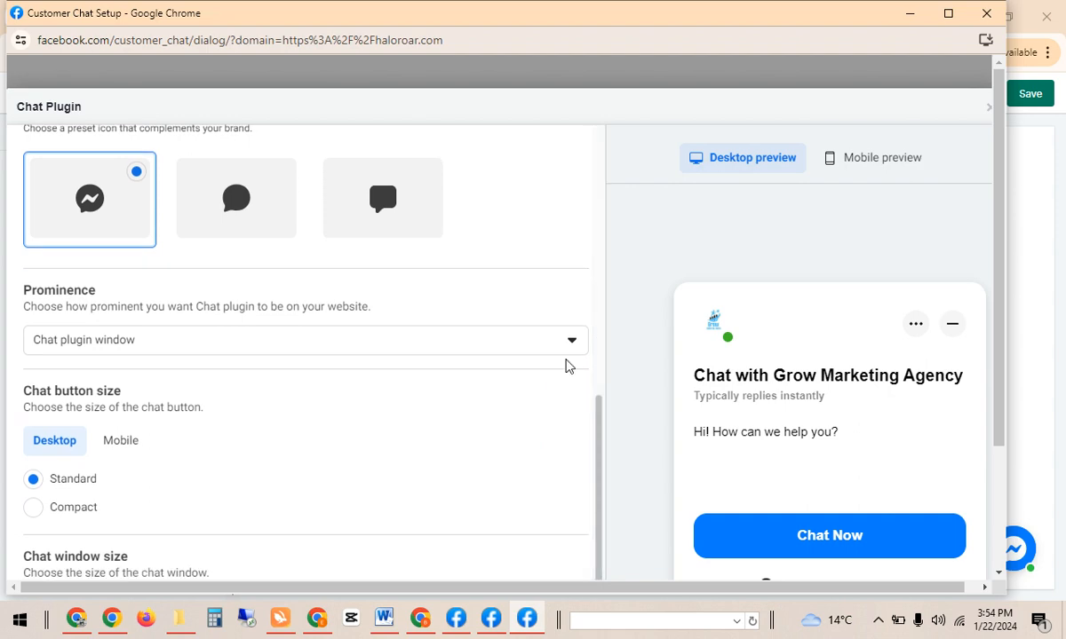
pyautogui.moveTo(598, 435); pyautogui.dragTo(600, 300)
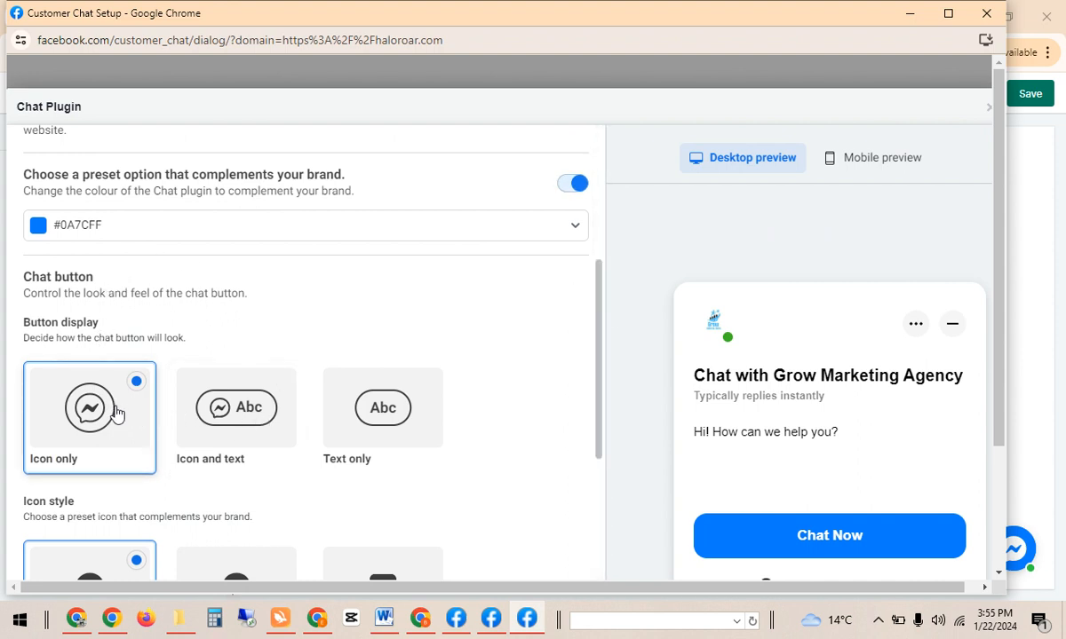
pyautogui.moveTo(599, 307); pyautogui.dragTo(599, 369)
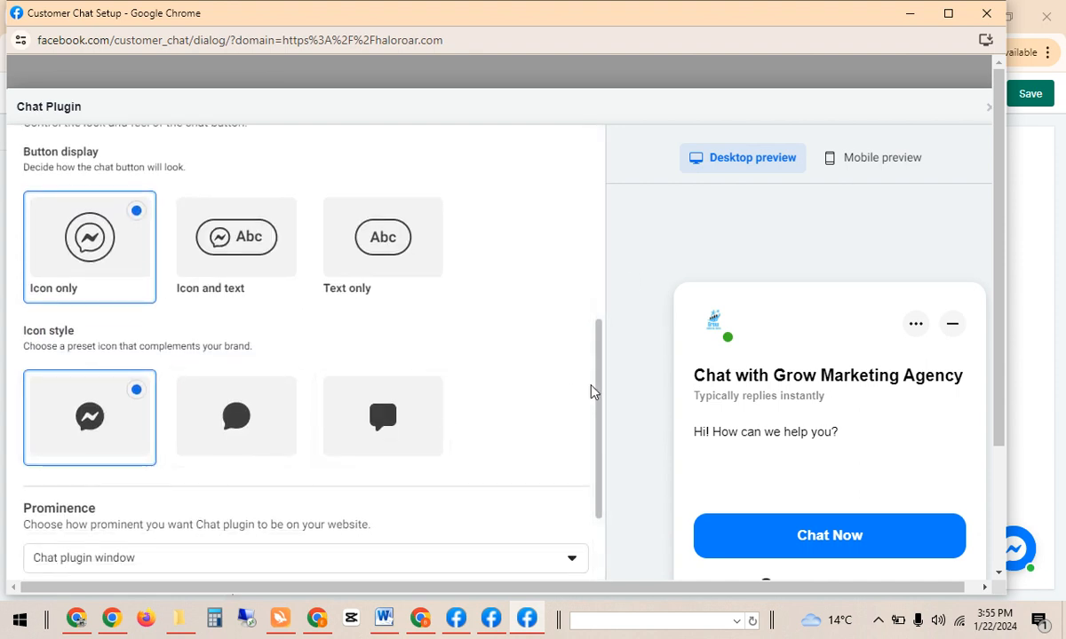
pyautogui.moveTo(600, 396); pyautogui.dragTo(611, 508)
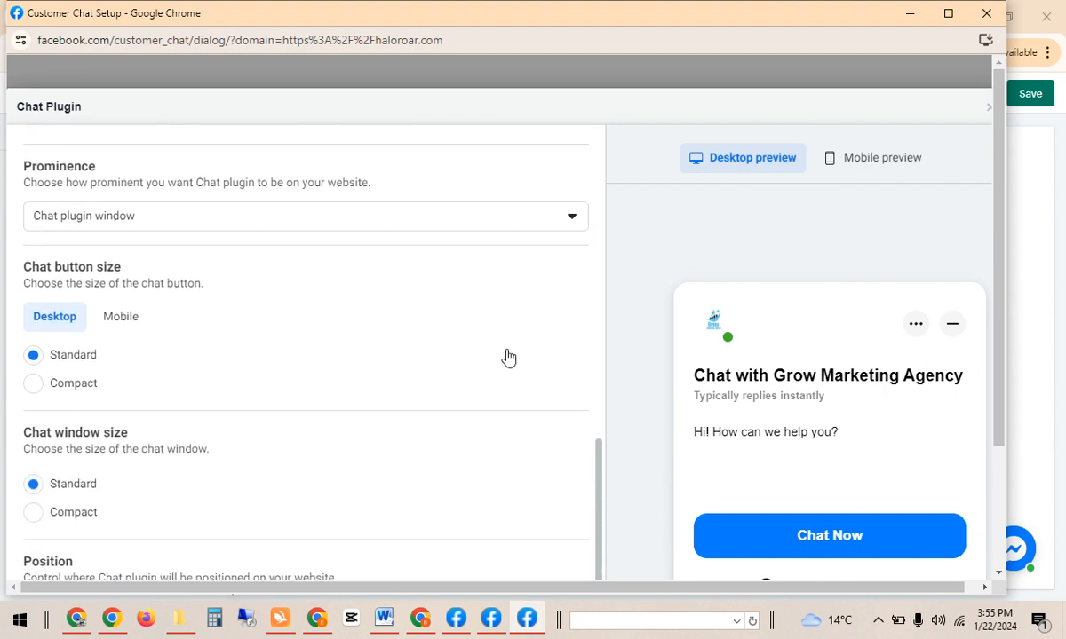
# Try each prominence option, then set the chat plugin's prominence to Button.
pyautogui.click(466, 215)
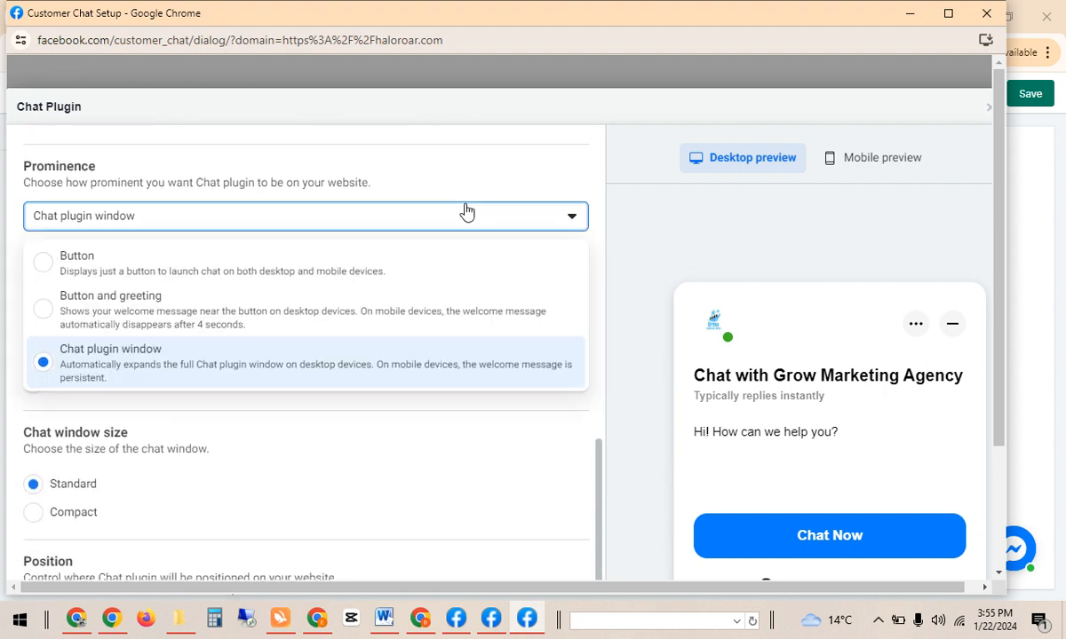
pyautogui.click(254, 268)
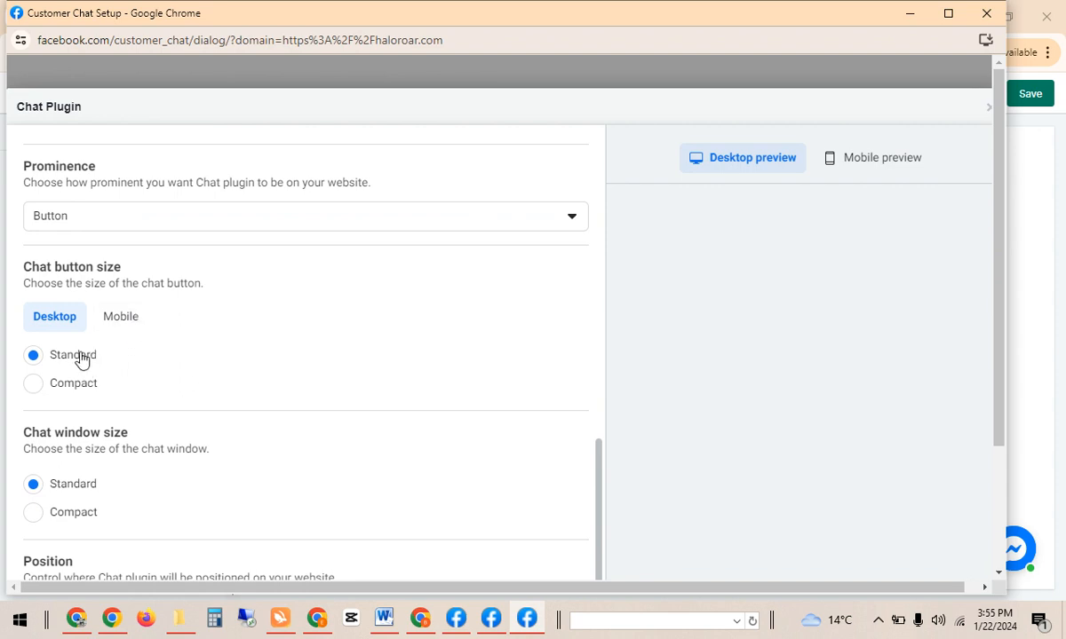
pyautogui.click(157, 230)
pyautogui.click(142, 308)
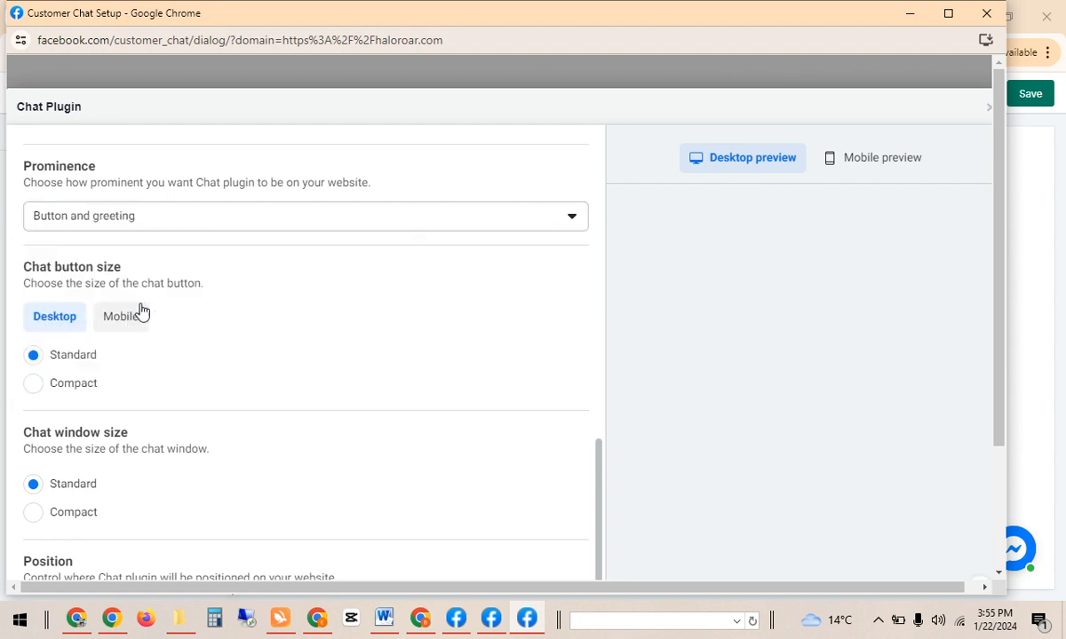
pyautogui.click(207, 218)
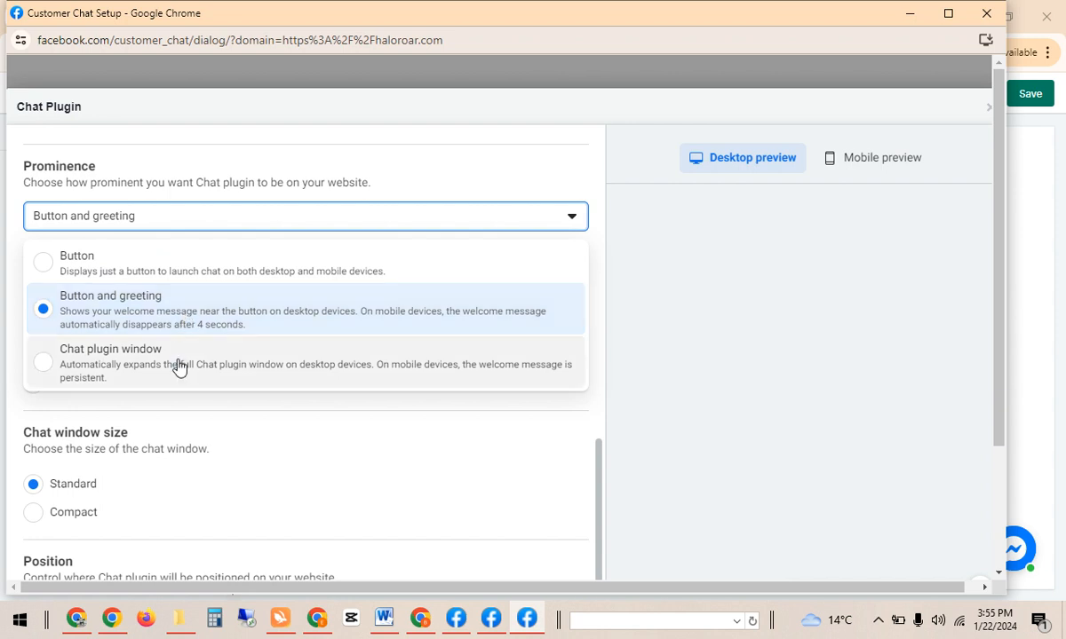
pyautogui.click(179, 368)
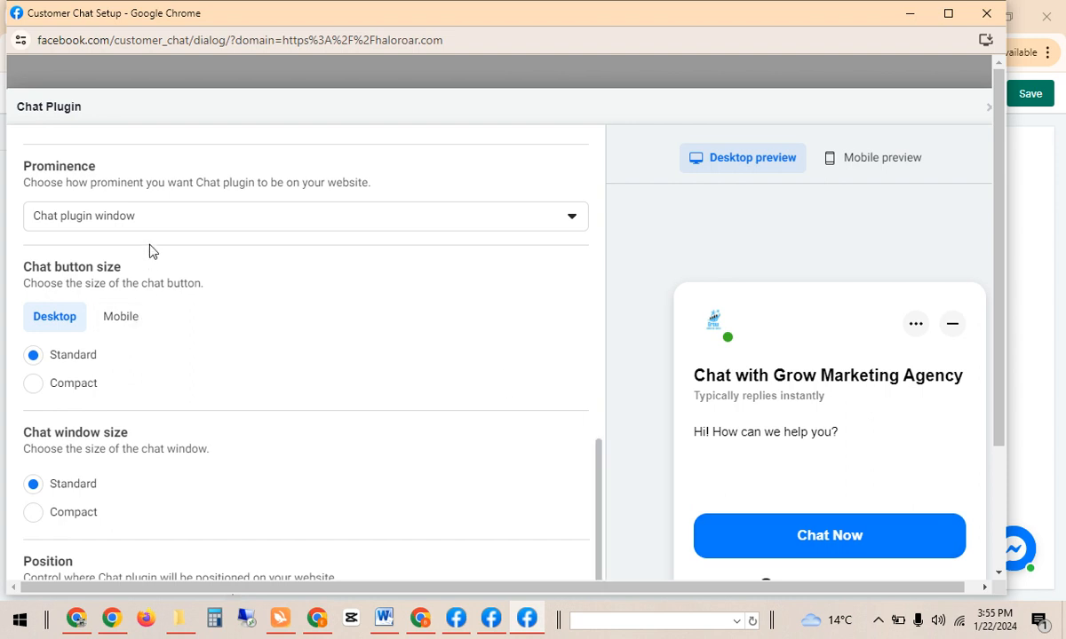
pyautogui.click(147, 222)
pyautogui.click(132, 267)
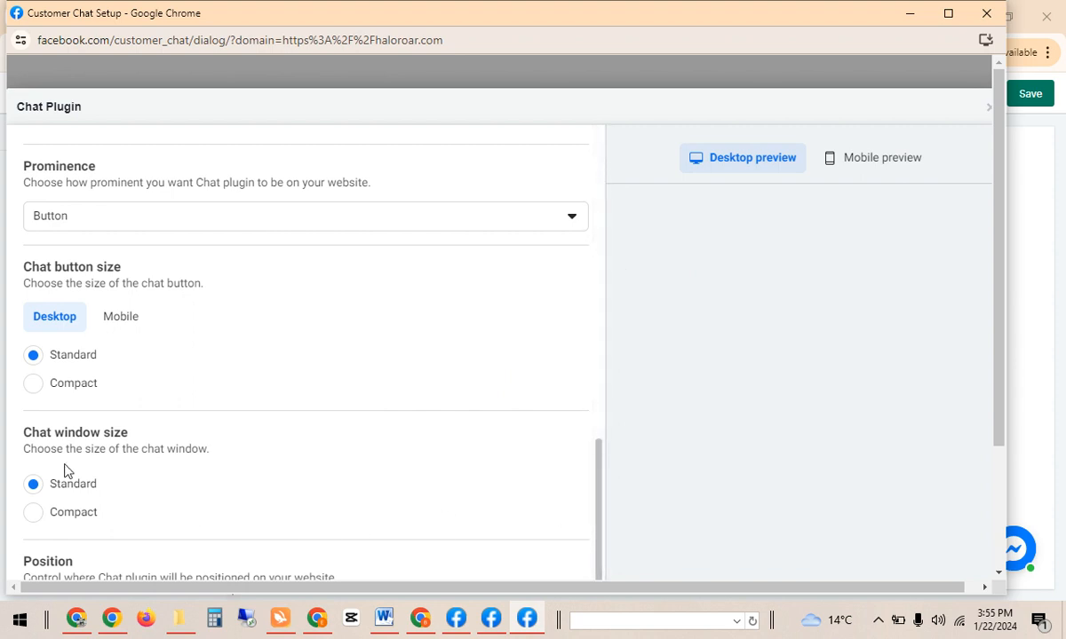
# Make the chat window size Compact and keep the alignment on Right.
pyautogui.click(35, 514)
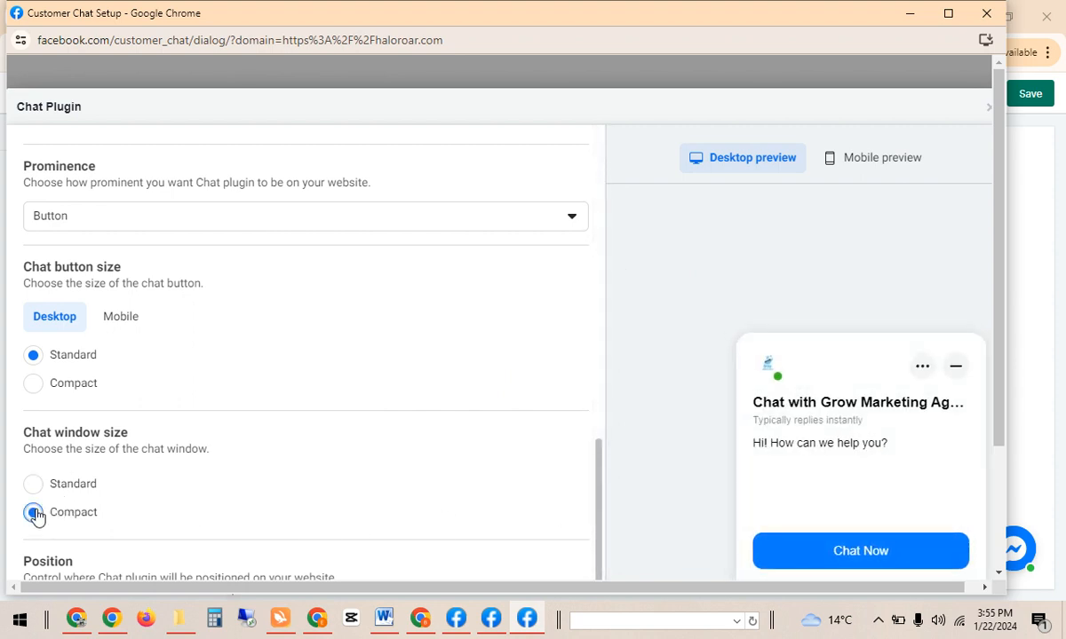
pyautogui.click(43, 485)
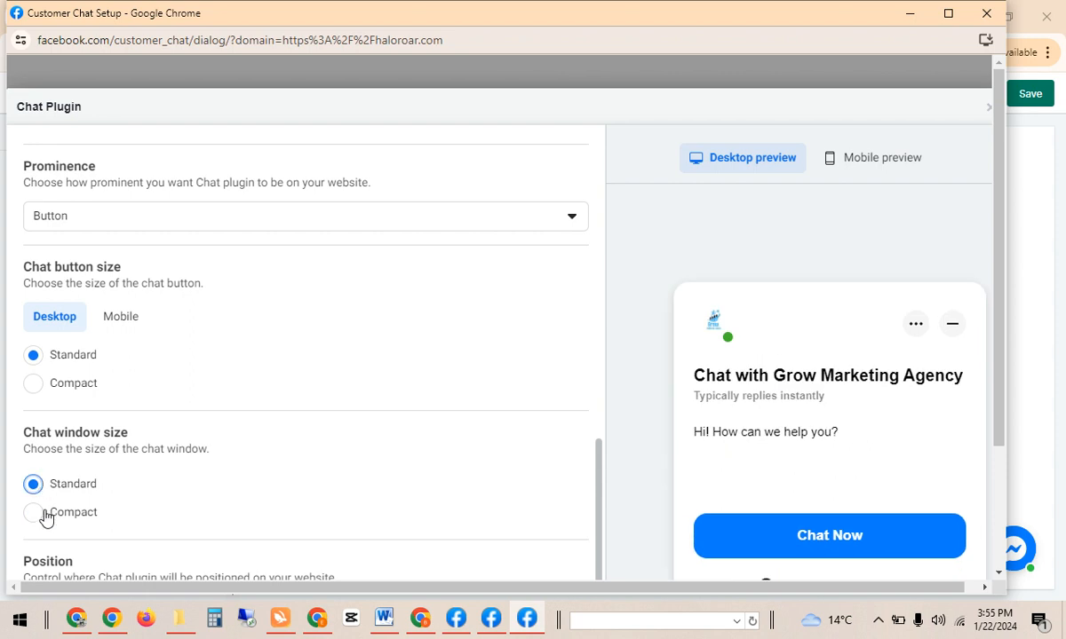
pyautogui.click(42, 515)
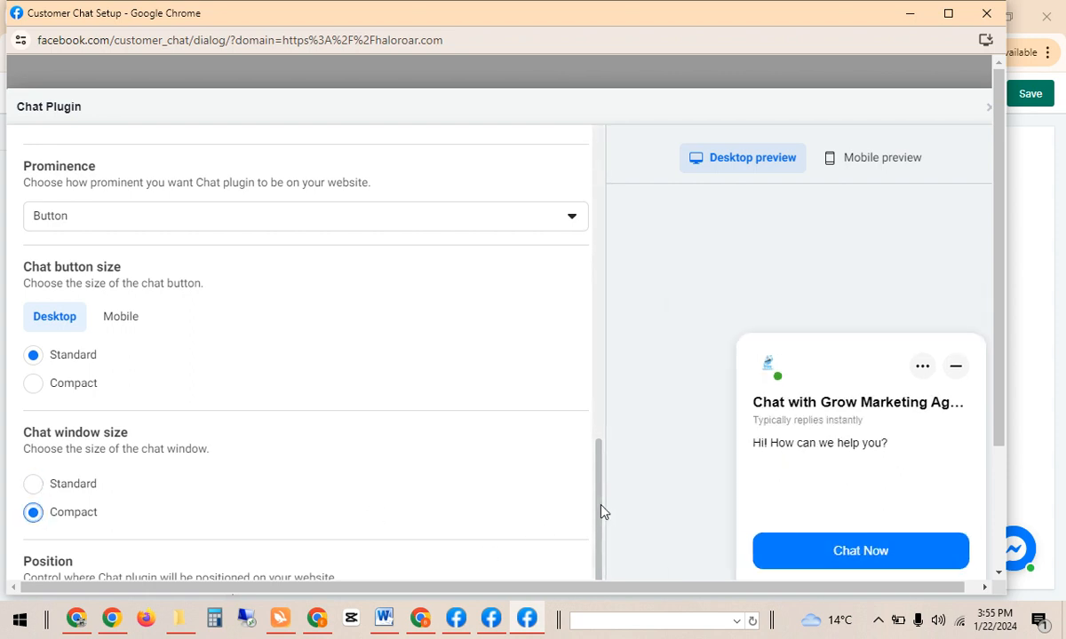
pyautogui.moveTo(602, 510); pyautogui.dragTo(597, 574)
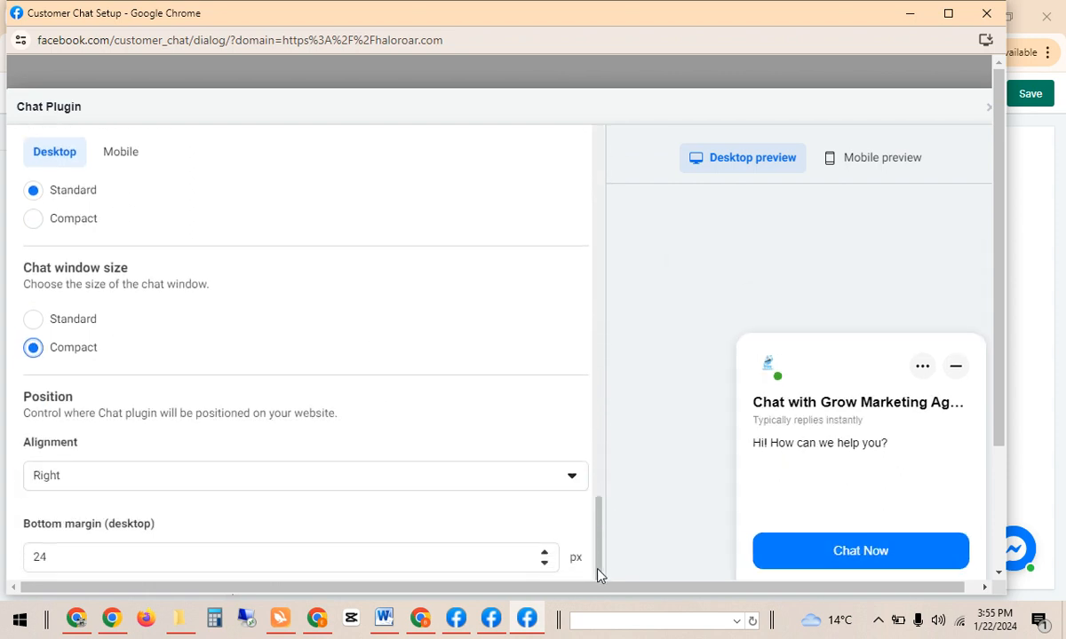
pyautogui.click(515, 477)
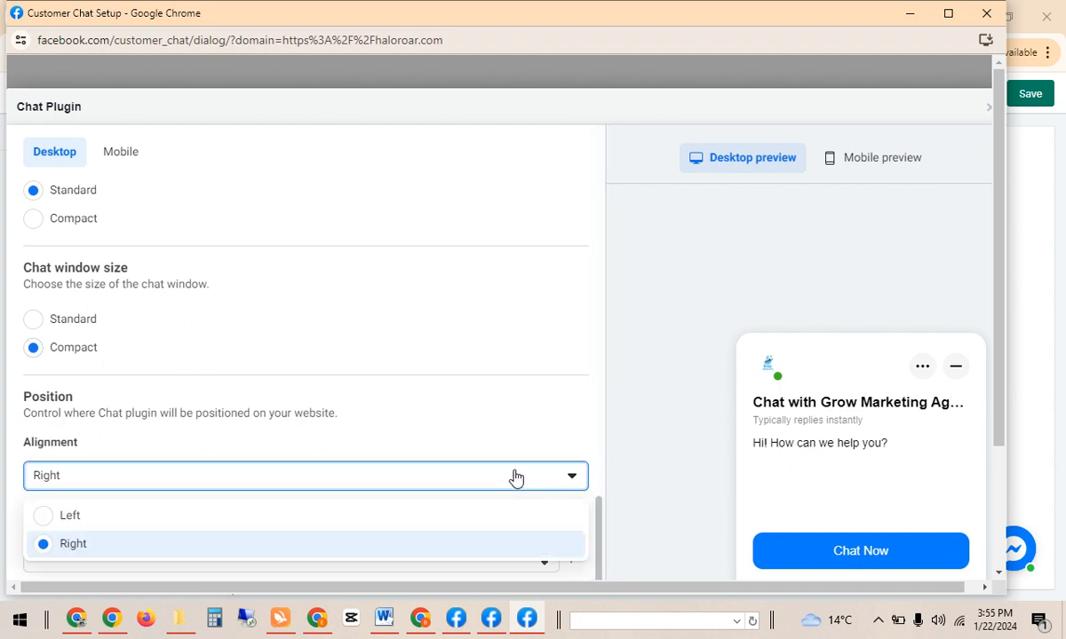
pyautogui.click(516, 478)
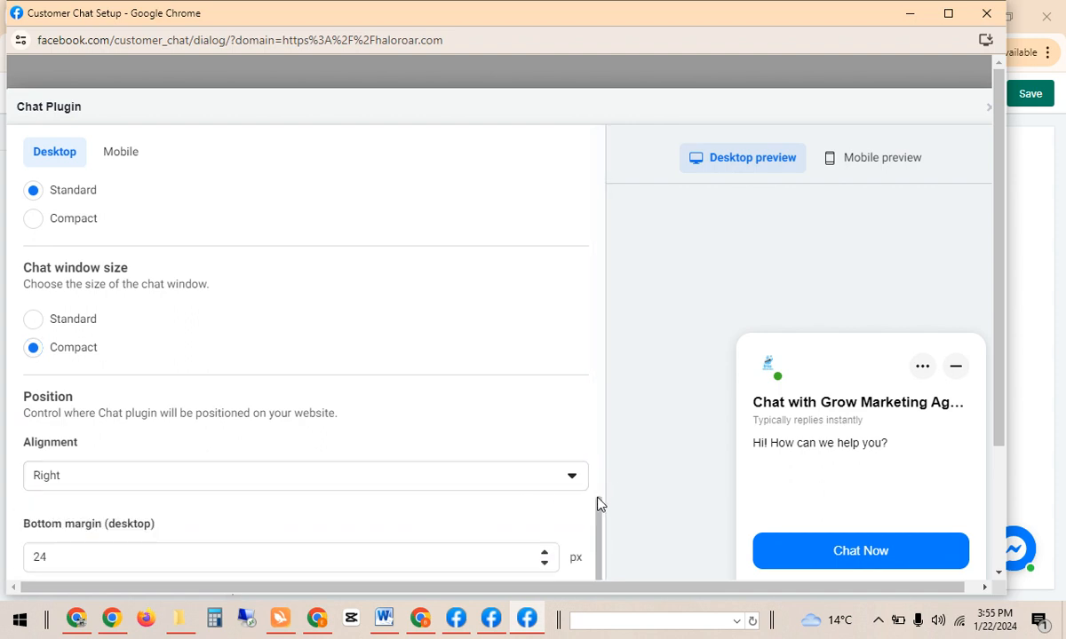
pyautogui.moveTo(600, 512); pyautogui.dragTo(607, 123)
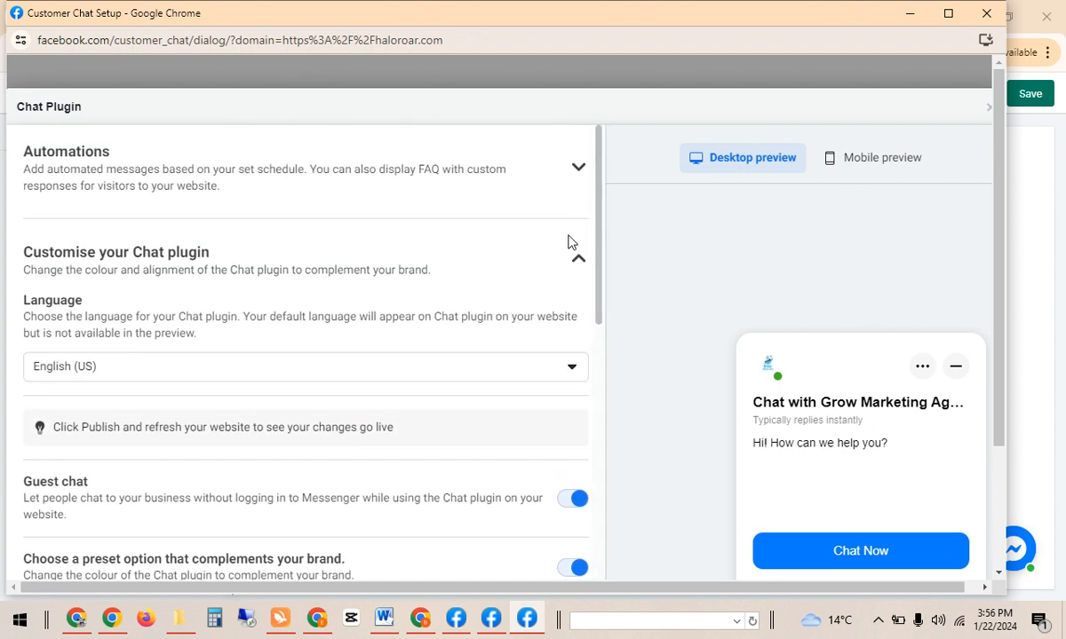
# Switch the preview to Mobile and reopen the Customise your Chat plugin section.
pyautogui.click(543, 257)
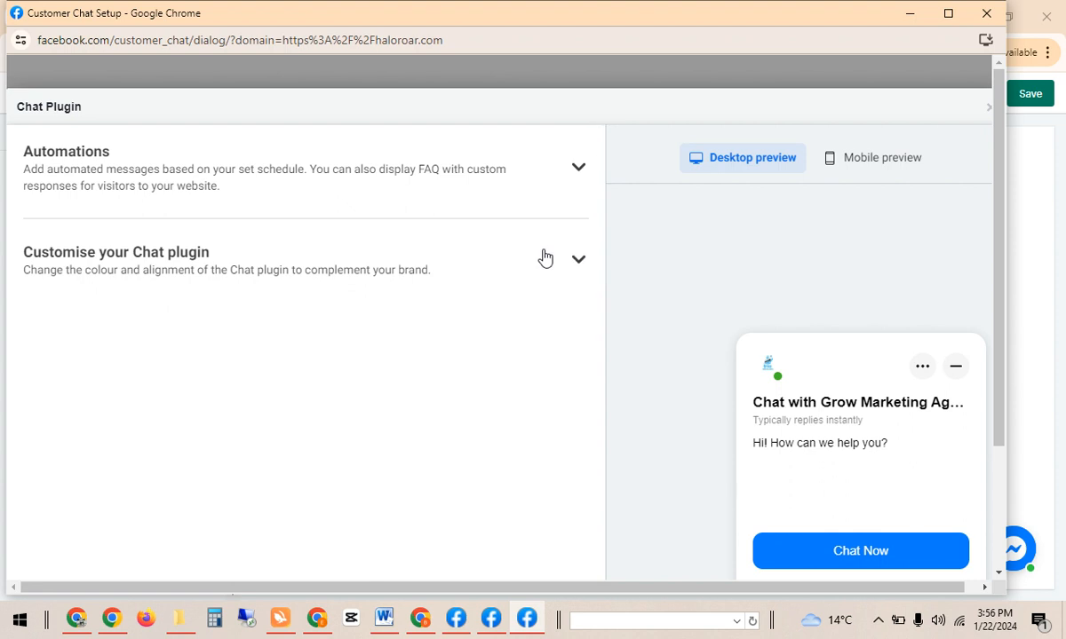
pyautogui.click(578, 176)
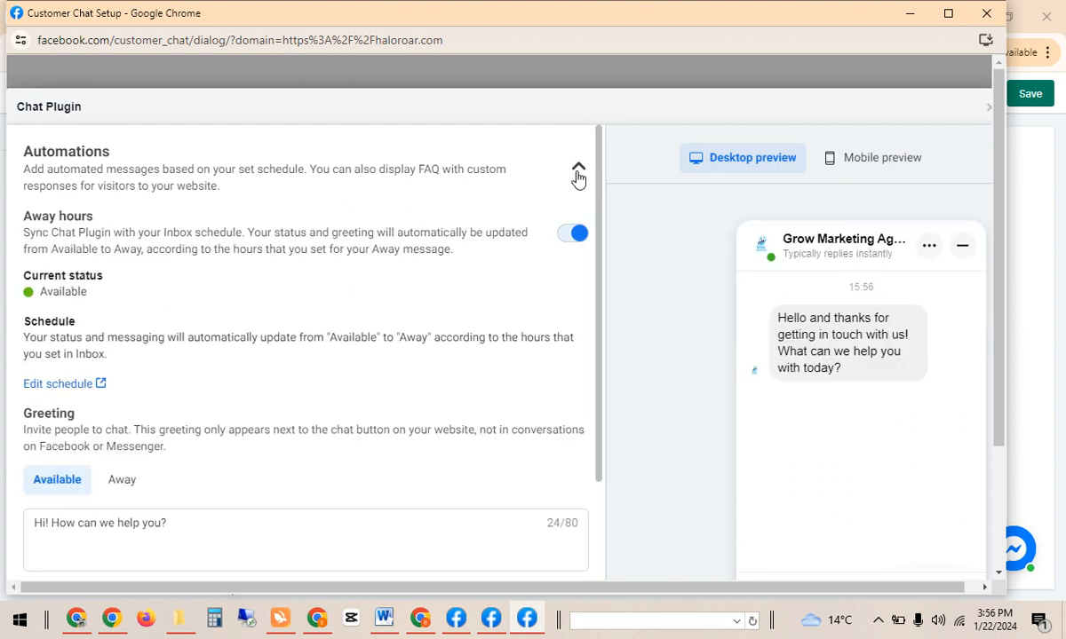
pyautogui.click(578, 176)
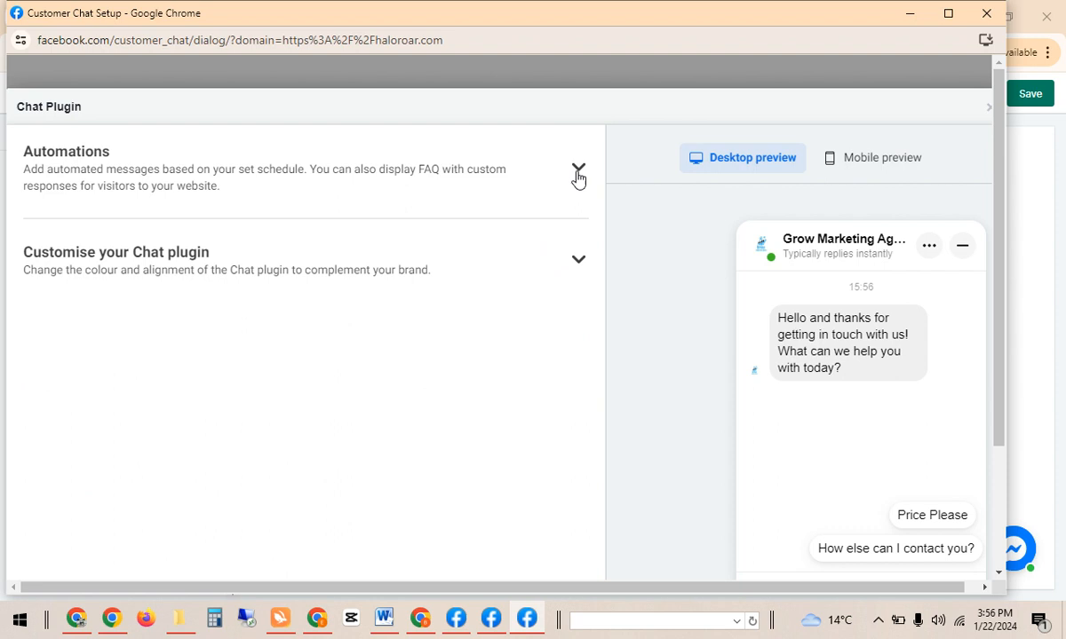
pyautogui.click(863, 165)
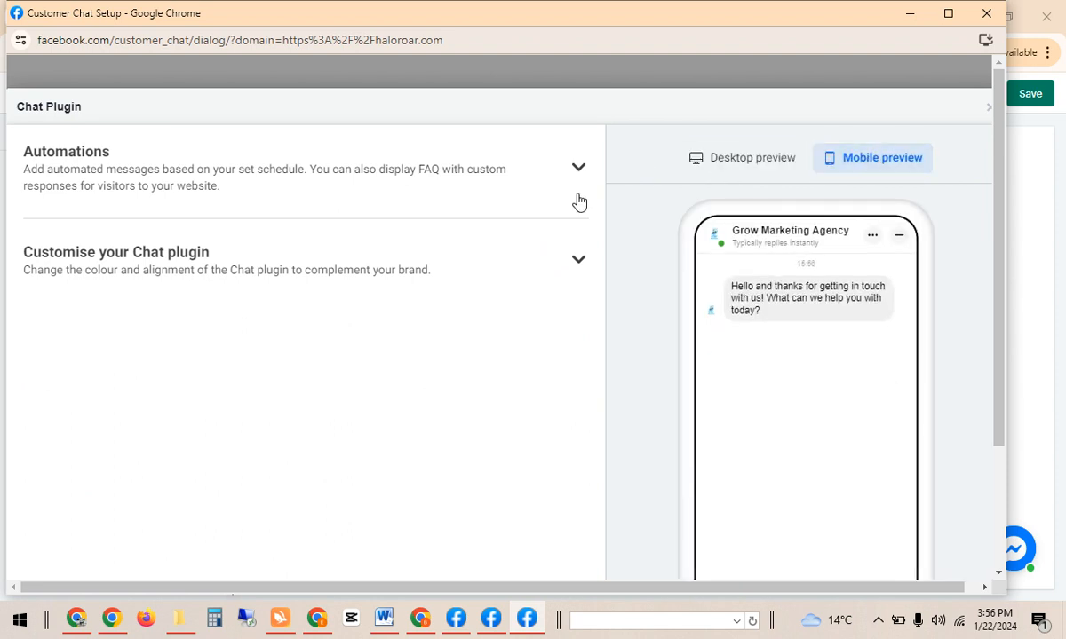
pyautogui.click(578, 166)
pyautogui.moveTo(599, 228); pyautogui.dragTo(600, 203)
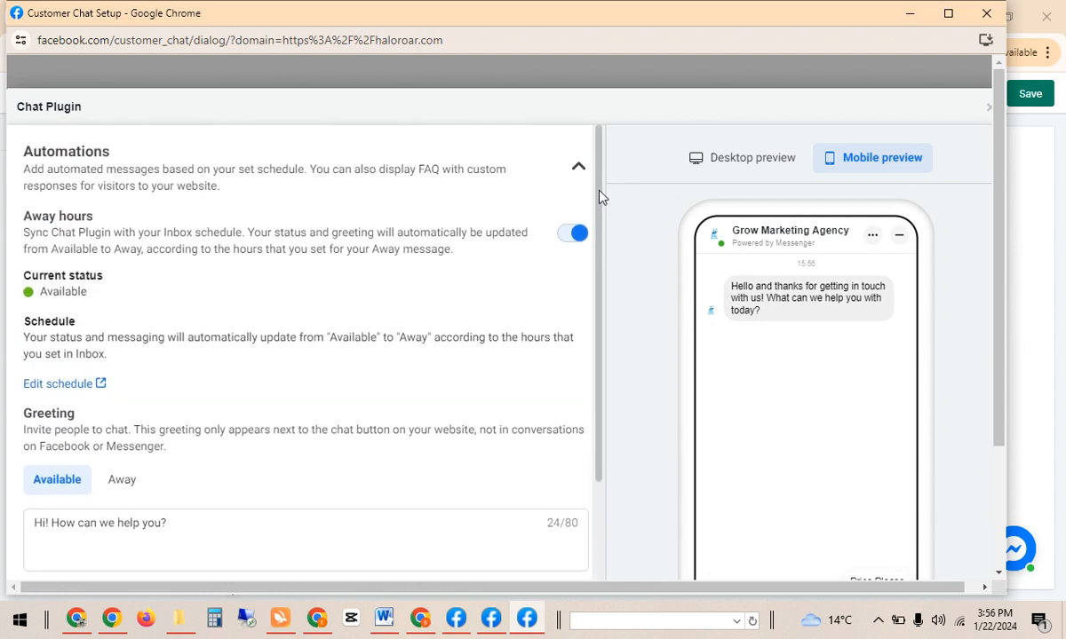
pyautogui.click(579, 167)
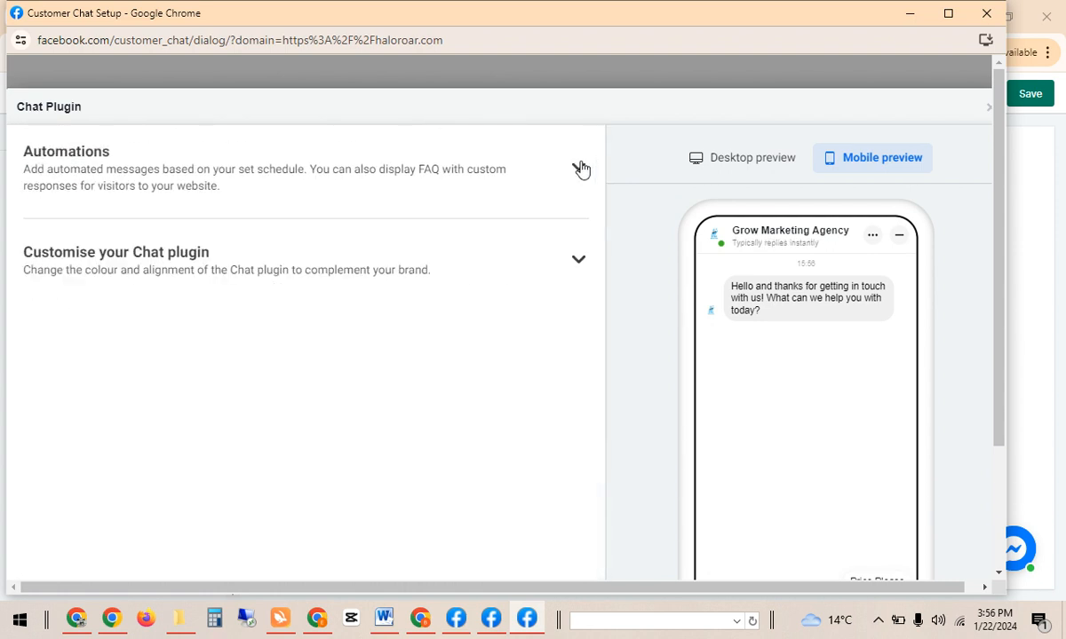
pyautogui.click(576, 266)
pyautogui.moveTo(599, 261); pyautogui.dragTo(617, 202)
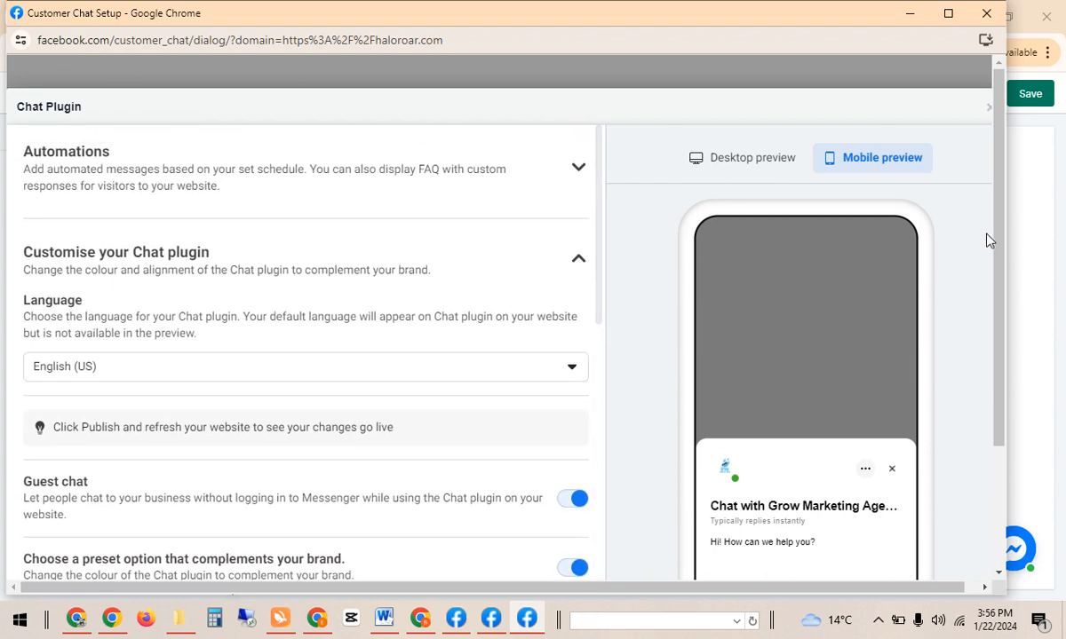
# Publish the customised chat plugin and return to the Shopify browser window.
pyautogui.moveTo(996, 238); pyautogui.dragTo(1003, 460)
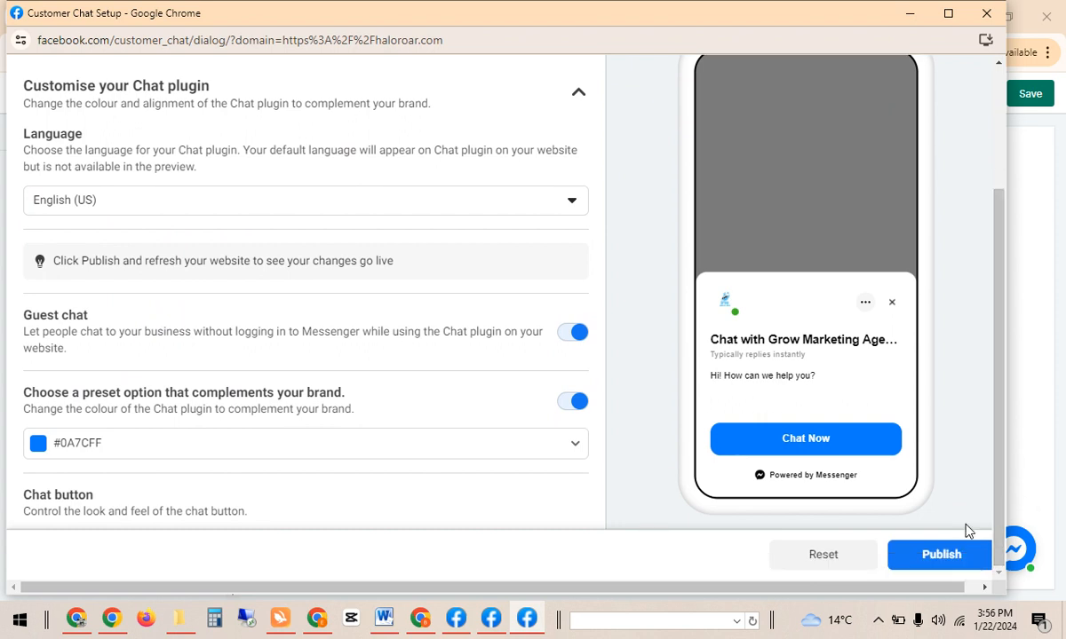
pyautogui.click(943, 554)
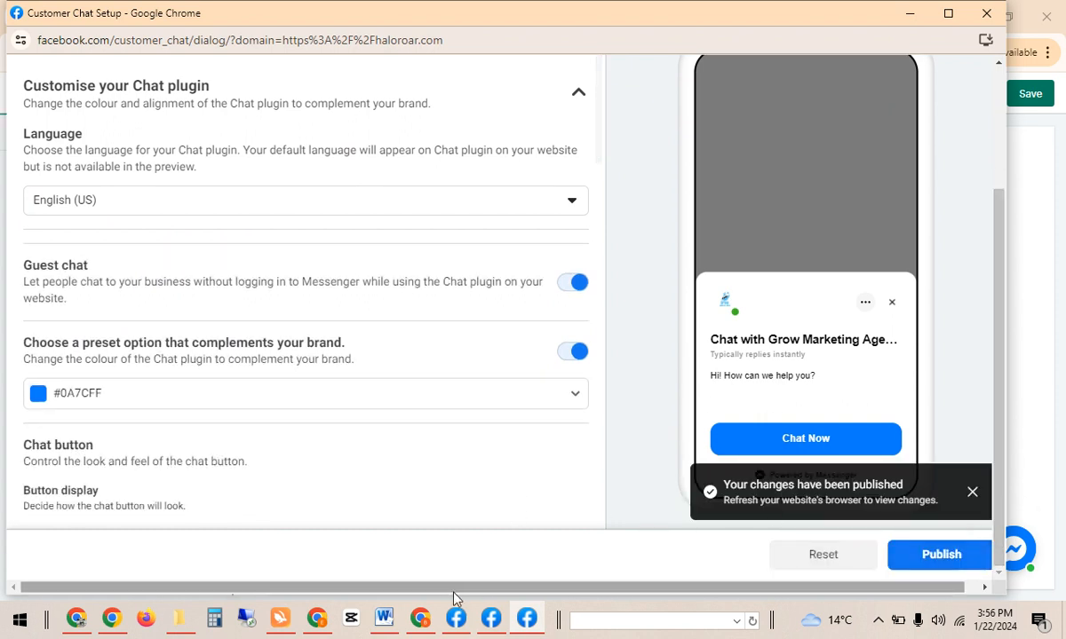
pyautogui.click(430, 620)
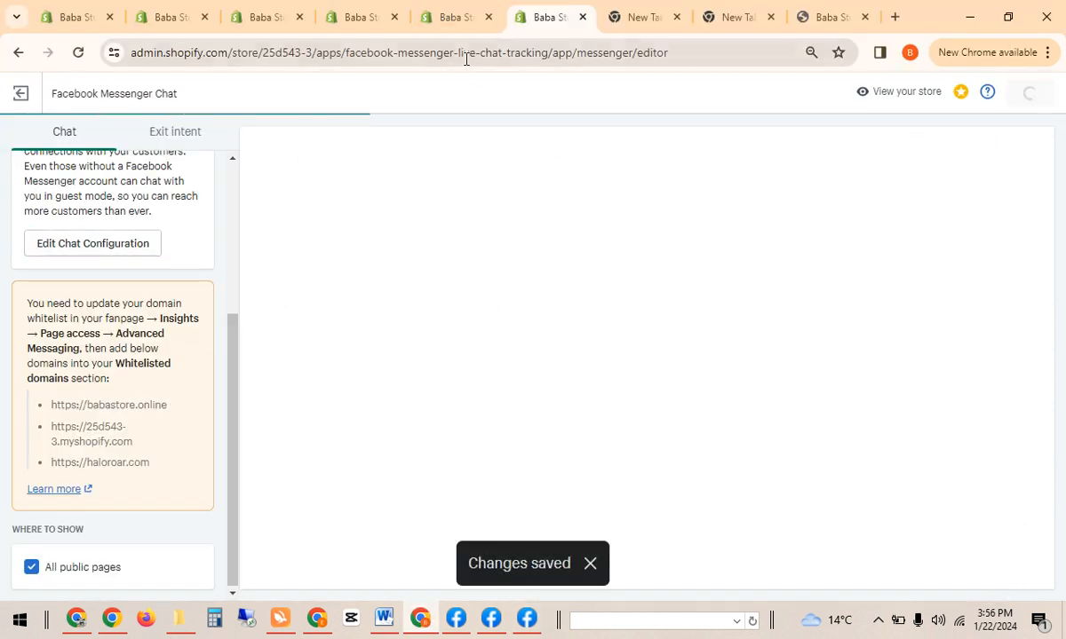
# Reload the babastore.online storefront and scroll to check the Messenger chat widget appears.
pyautogui.click(378, 12)
pyautogui.click(828, 14)
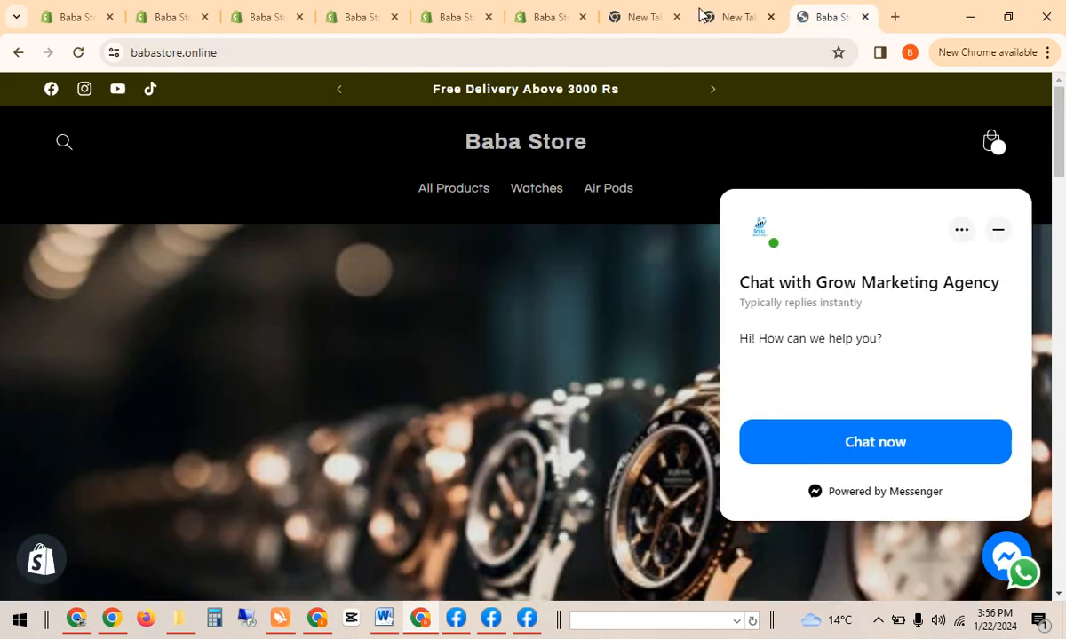
pyautogui.click(80, 53)
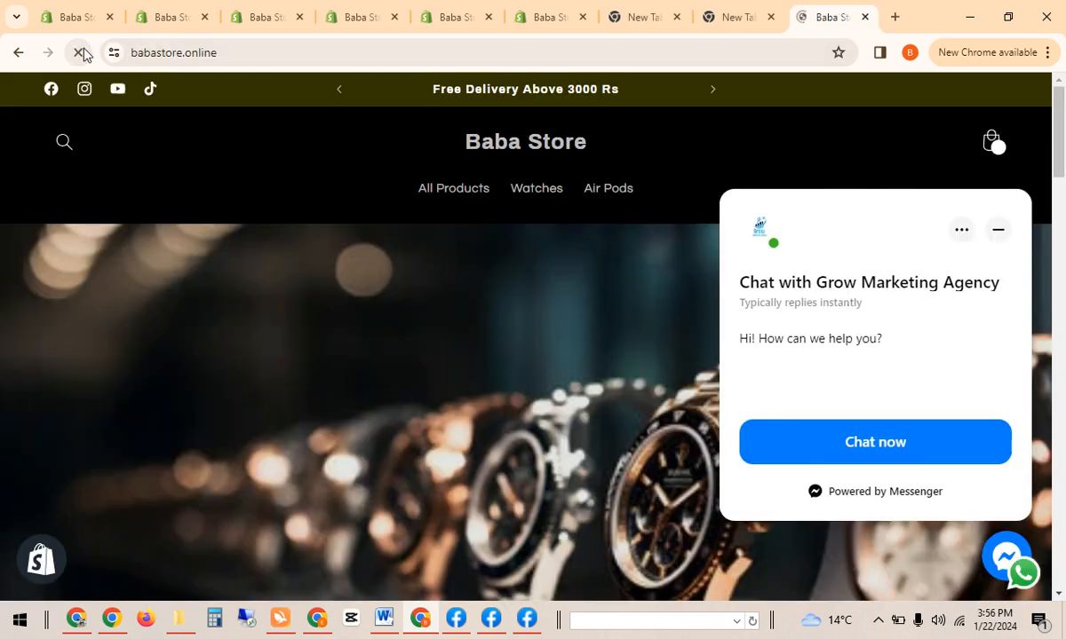
pyautogui.scroll(-10, 1037, 185)
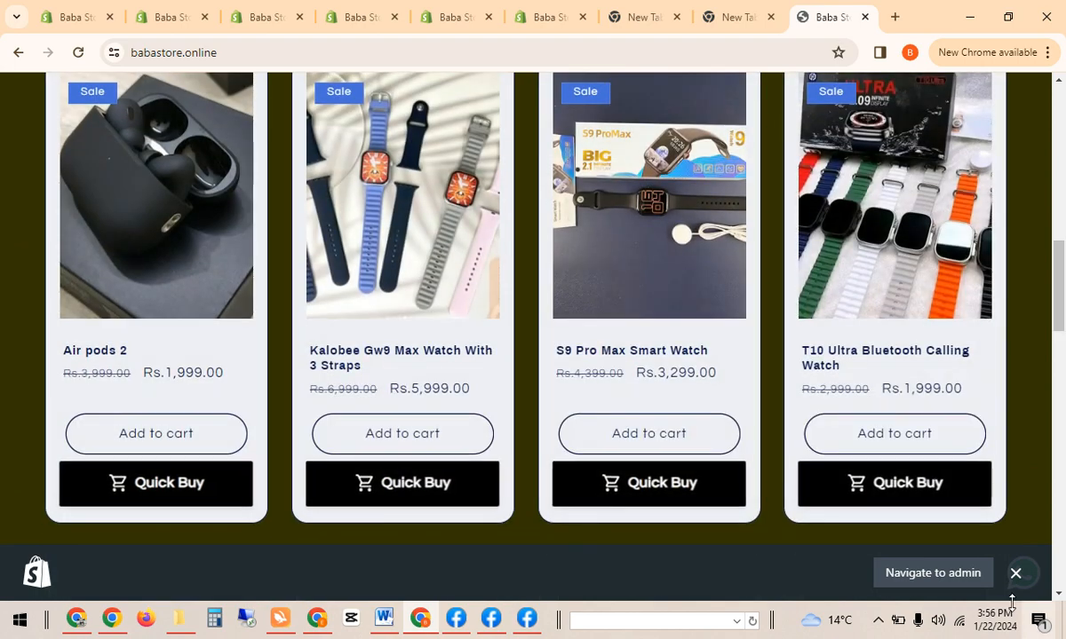
pyautogui.click(1015, 574)
pyautogui.moveTo(1063, 351); pyautogui.dragTo(1060, 55)
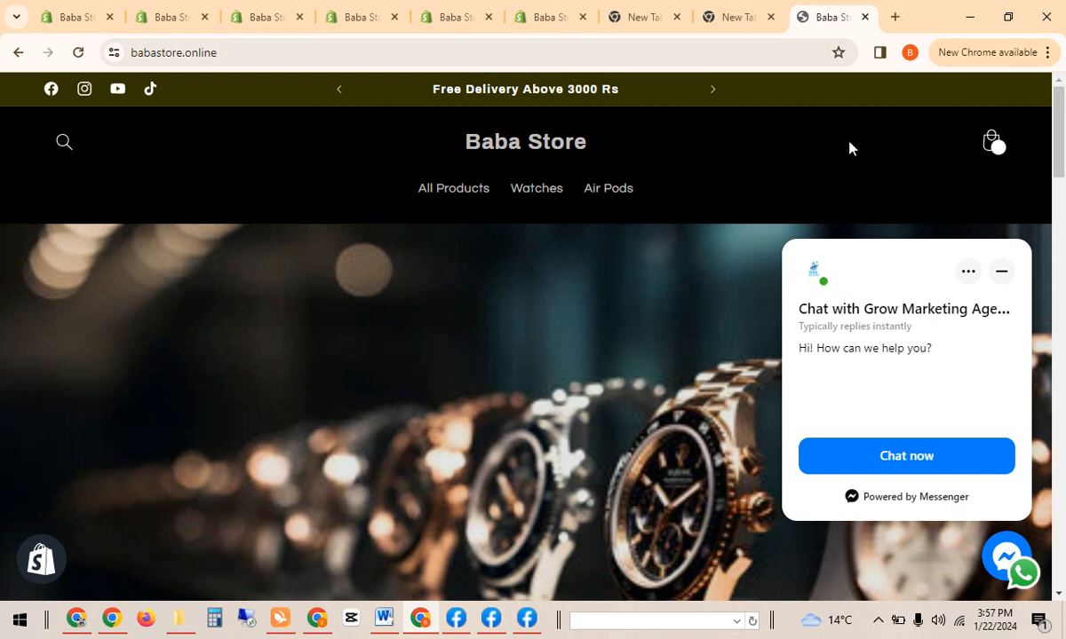
pyautogui.click(78, 53)
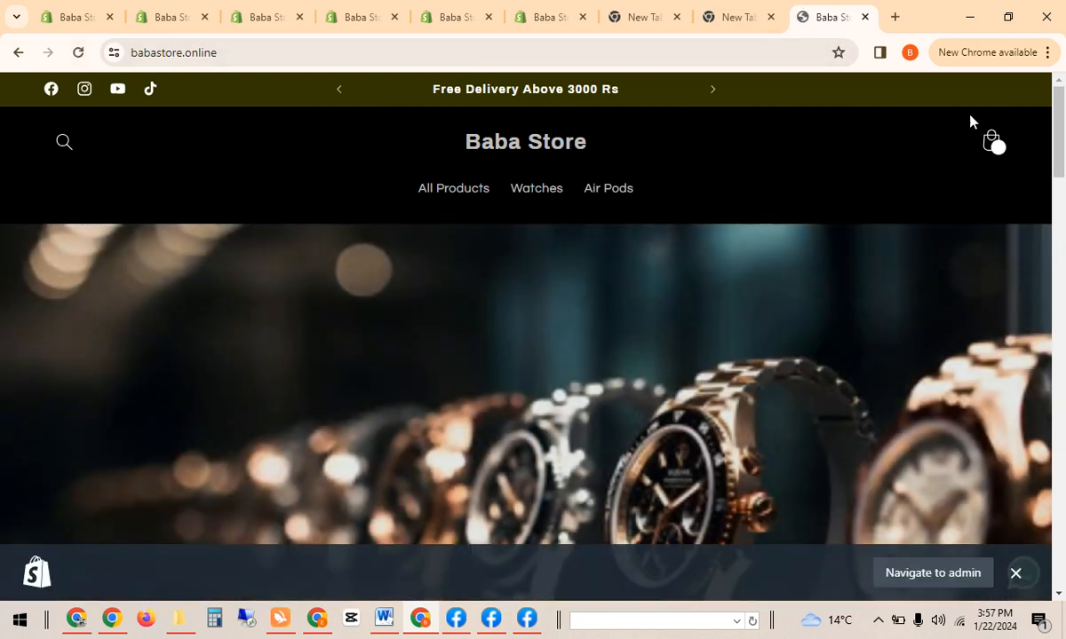
pyautogui.click(1015, 573)
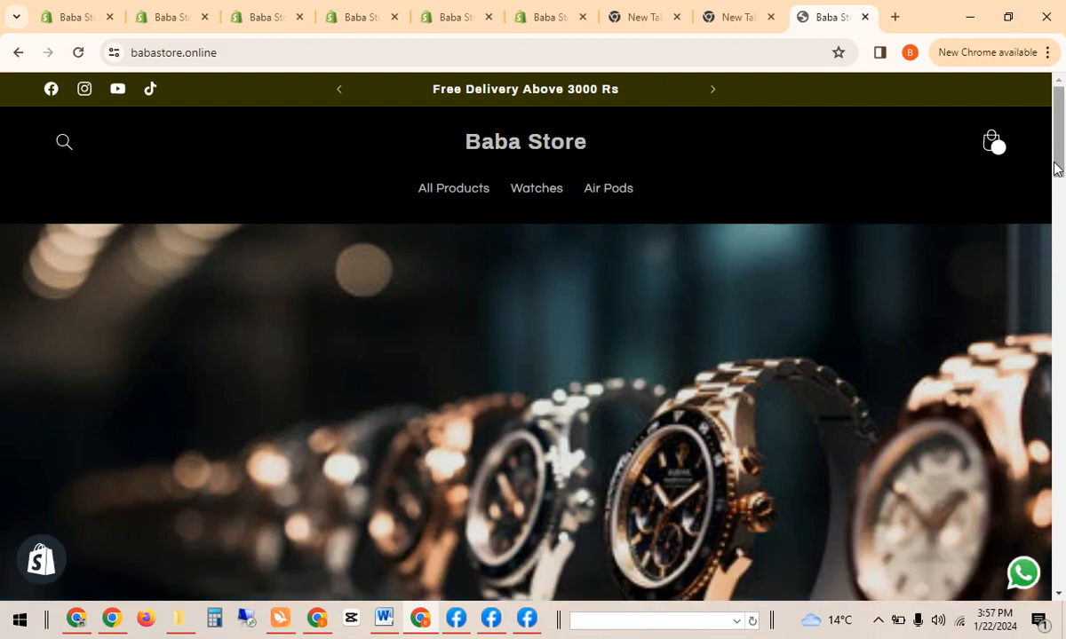
pyautogui.moveTo(1060, 134); pyautogui.dragTo(1062, 89)
# Look over the Shopify admin and Messenger setup tabs, ending on a blank new tab.
pyautogui.click(1049, 54)
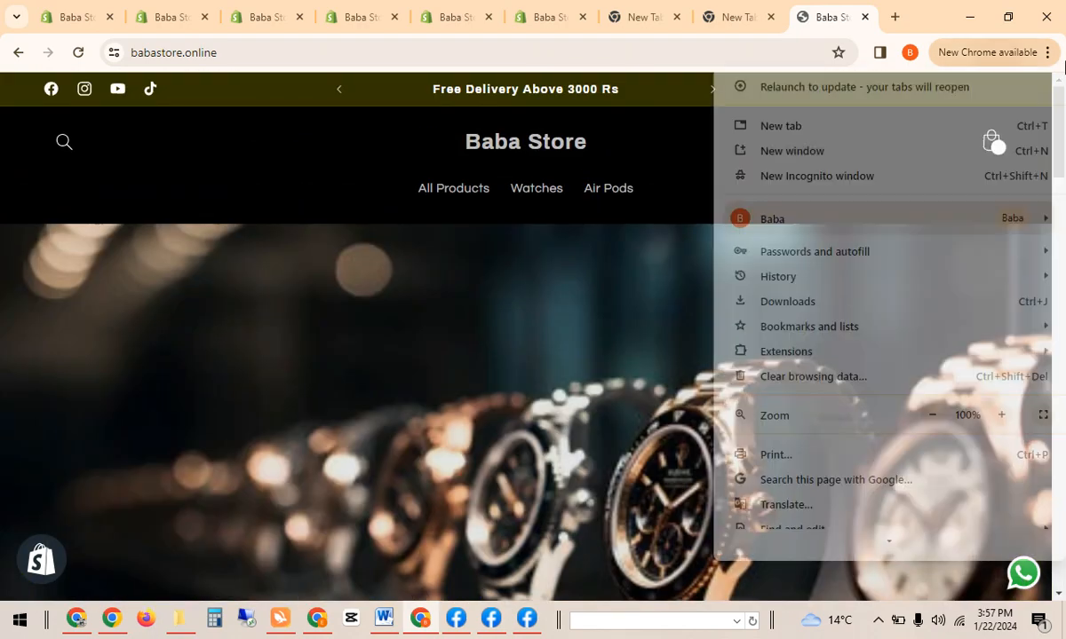
pyautogui.click(921, 12)
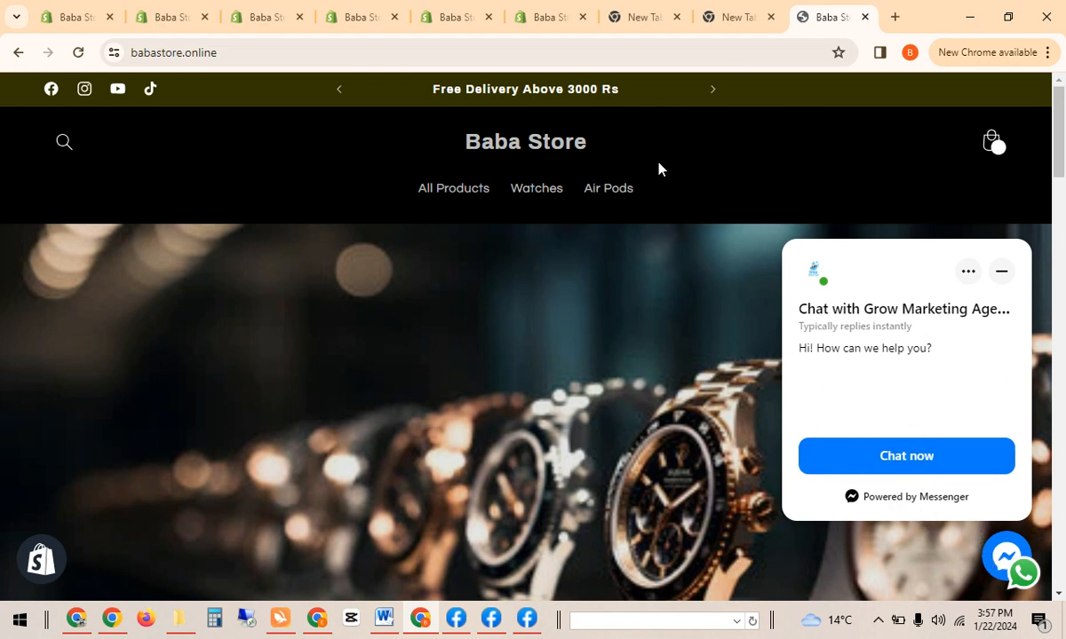
pyautogui.click(544, 13)
pyautogui.click(458, 7)
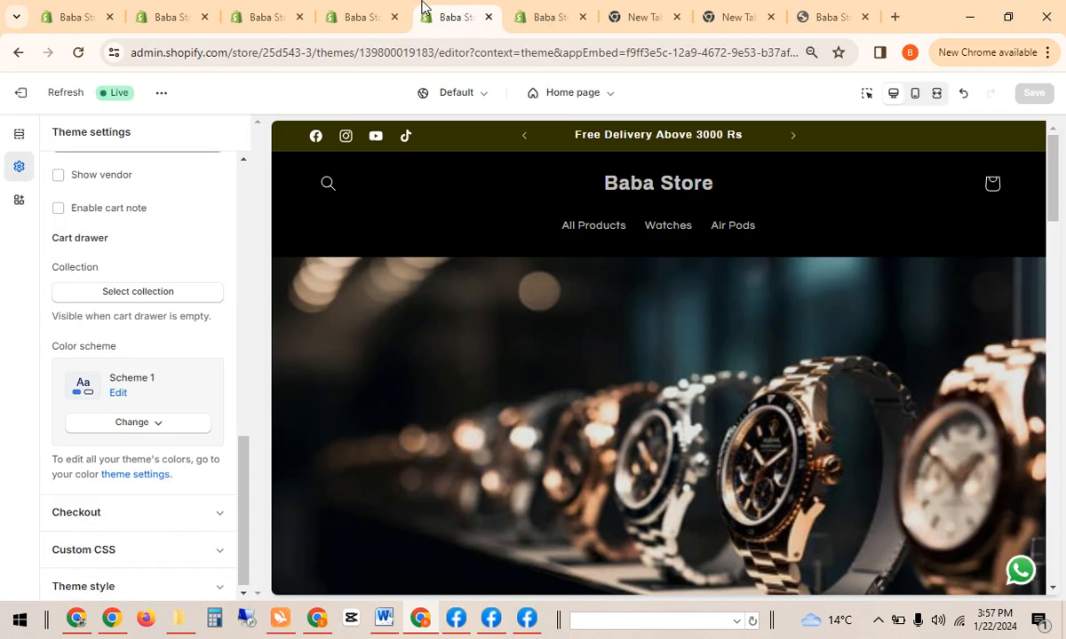
pyautogui.click(364, 11)
pyautogui.click(278, 9)
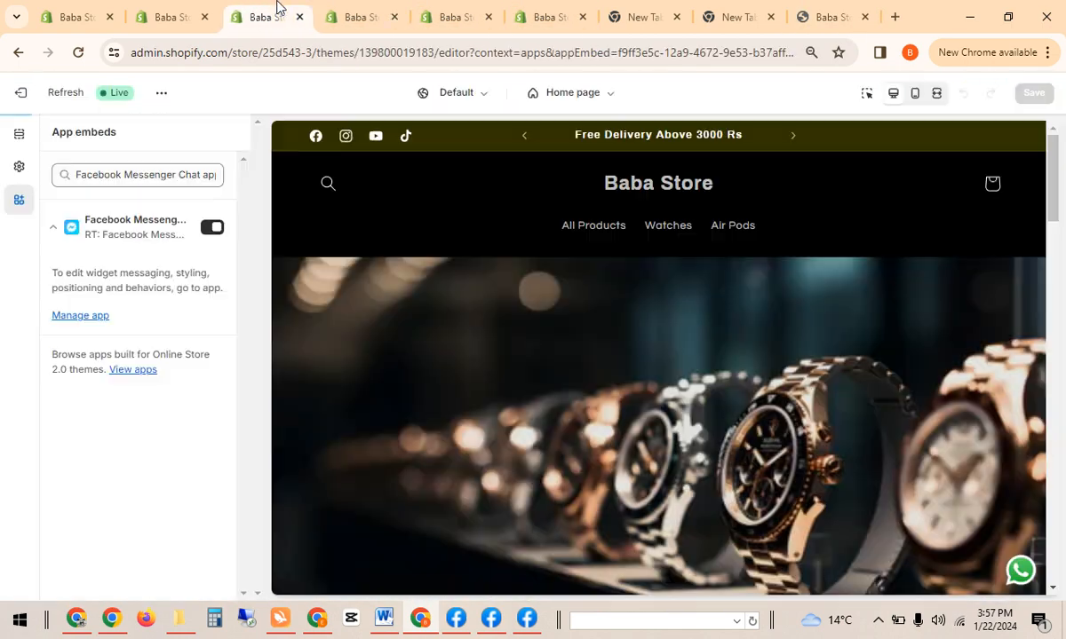
pyautogui.click(162, 9)
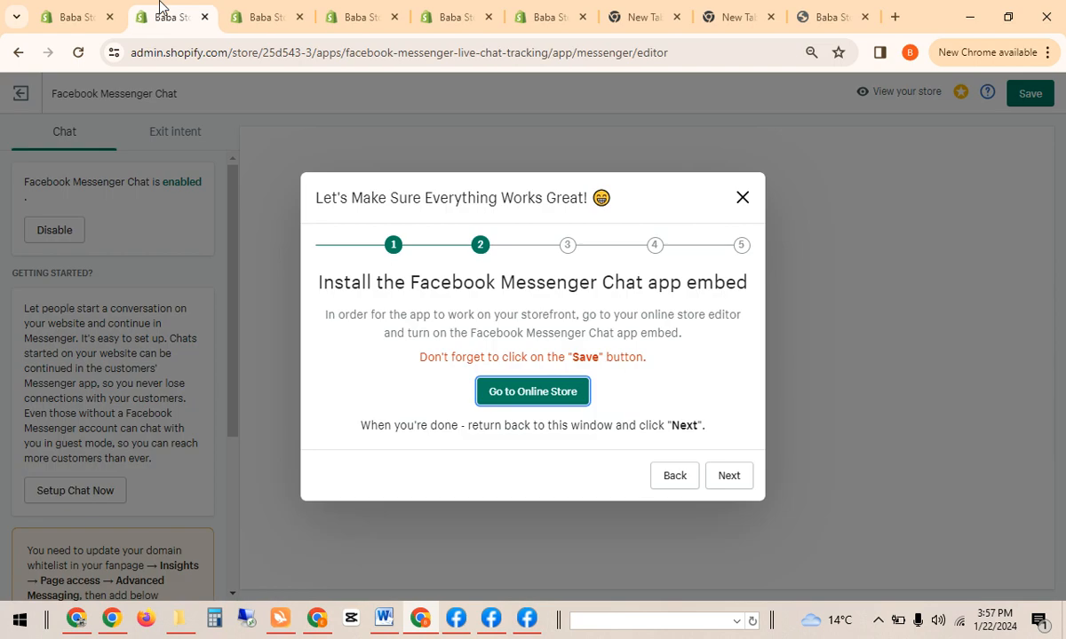
pyautogui.click(66, 12)
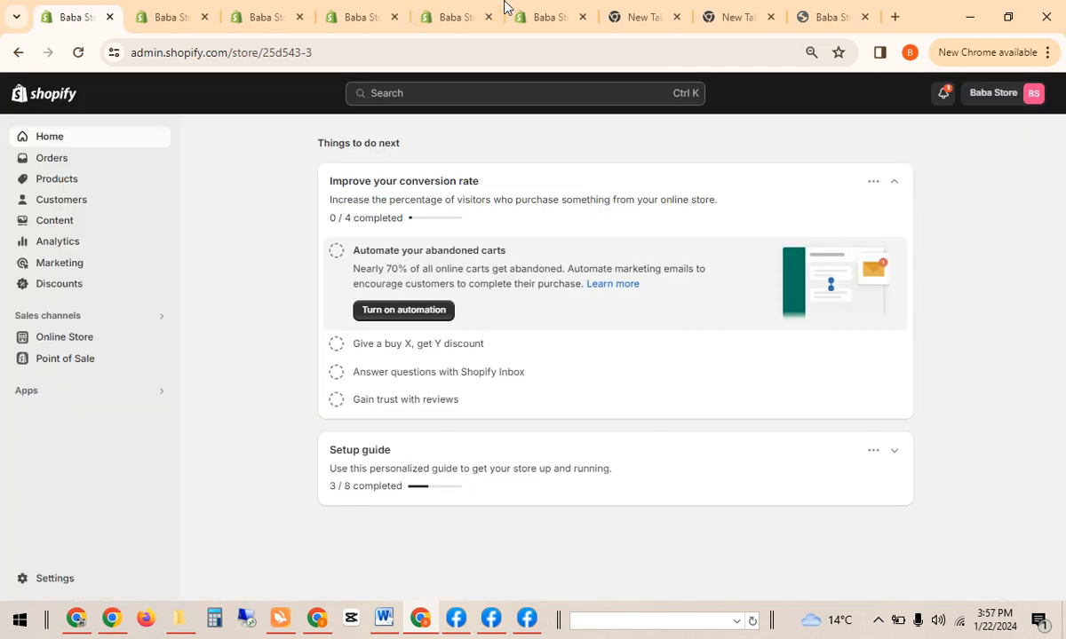
pyautogui.click(569, 11)
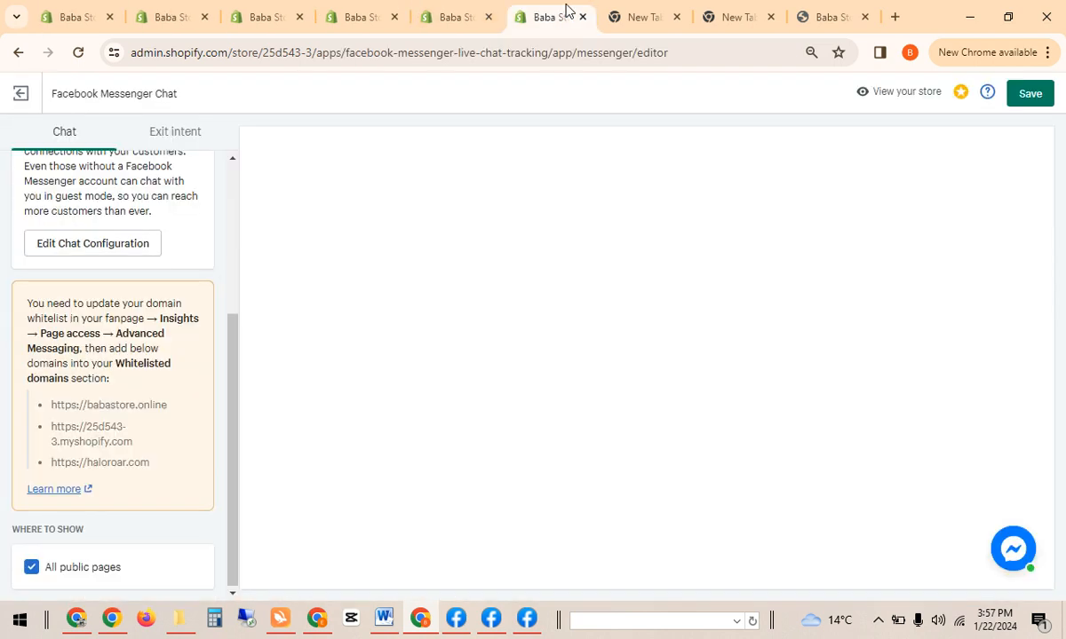
pyautogui.click(626, 12)
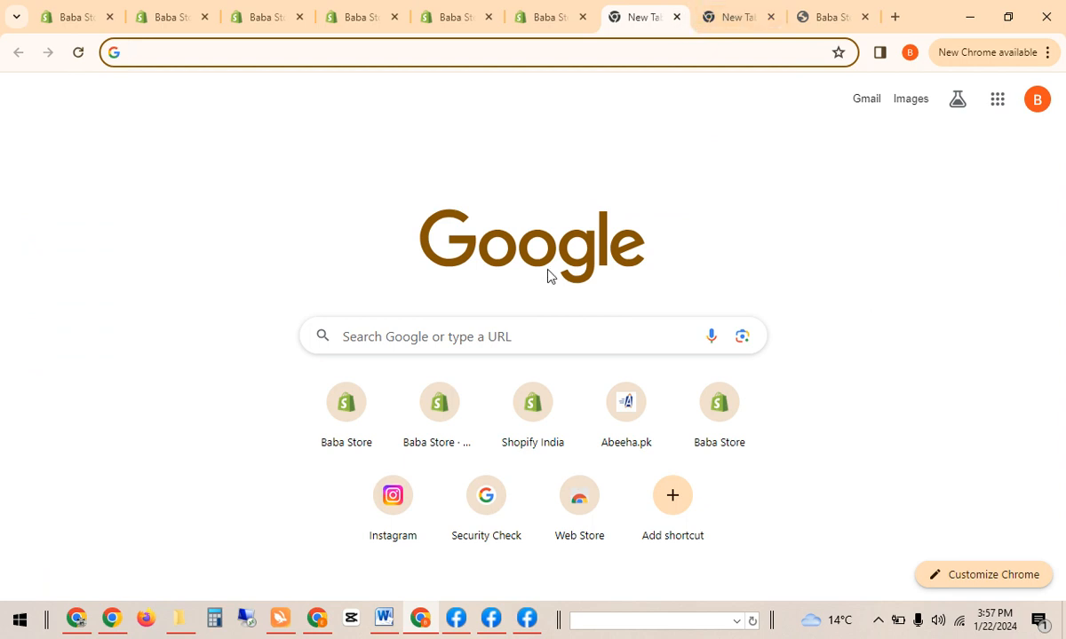
# Cycle through the prominence options and settle on Button only, with no greeting.
pyautogui.click(523, 626)
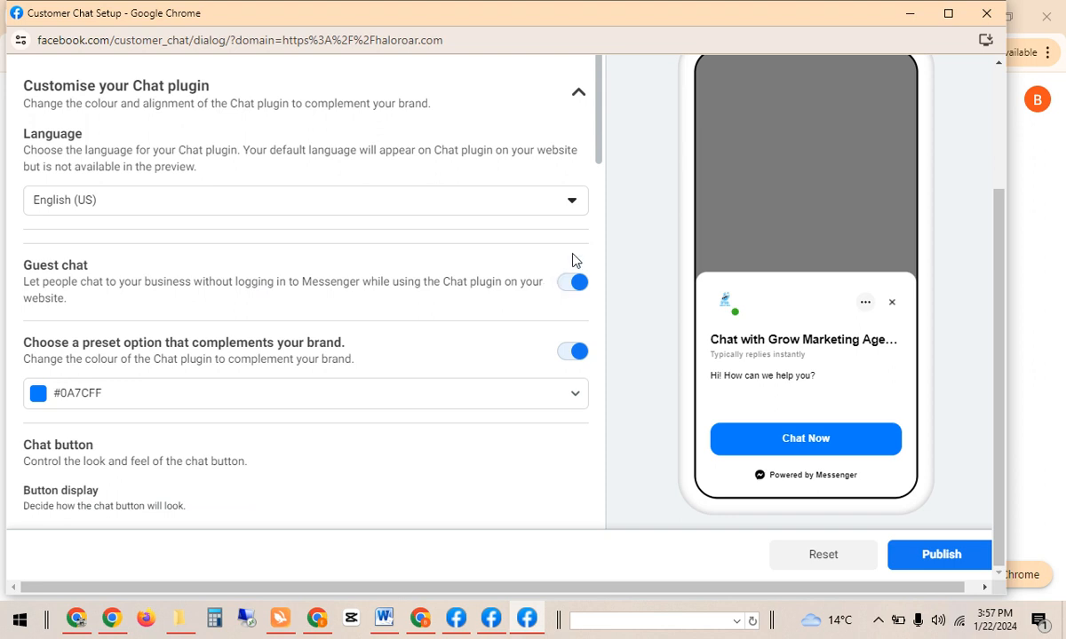
pyautogui.moveTo(599, 130); pyautogui.dragTo(601, 349)
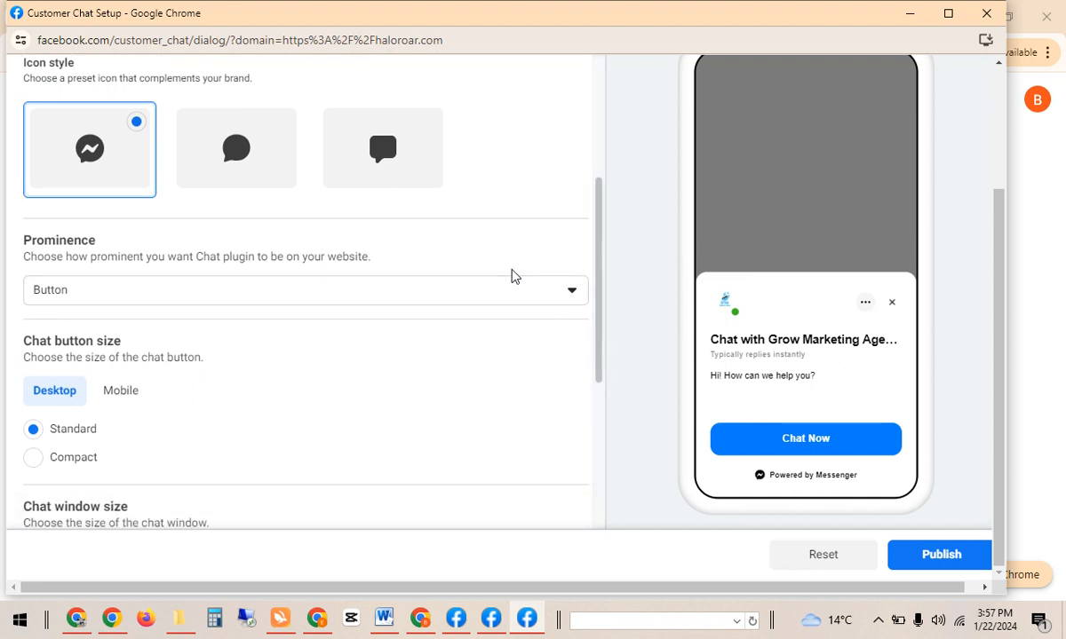
pyautogui.click(508, 297)
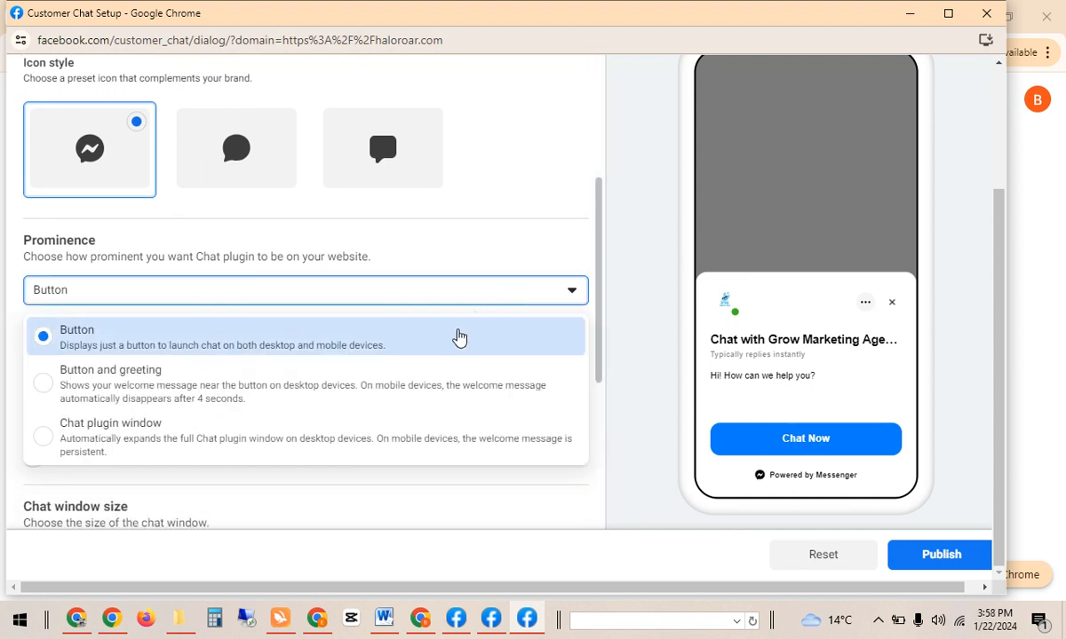
pyautogui.click(424, 395)
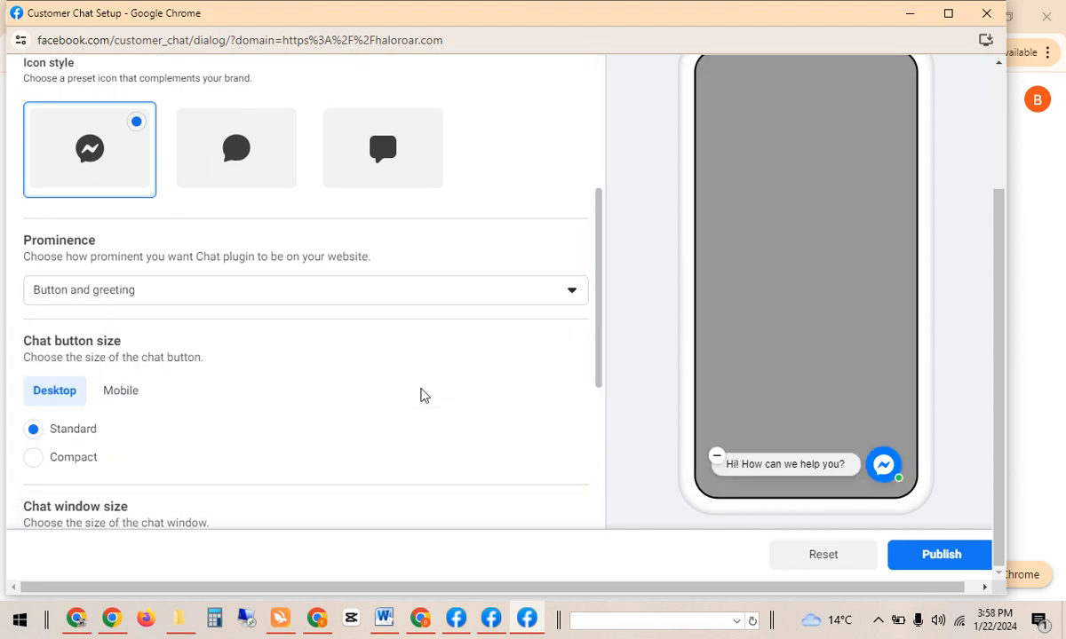
pyautogui.click(460, 297)
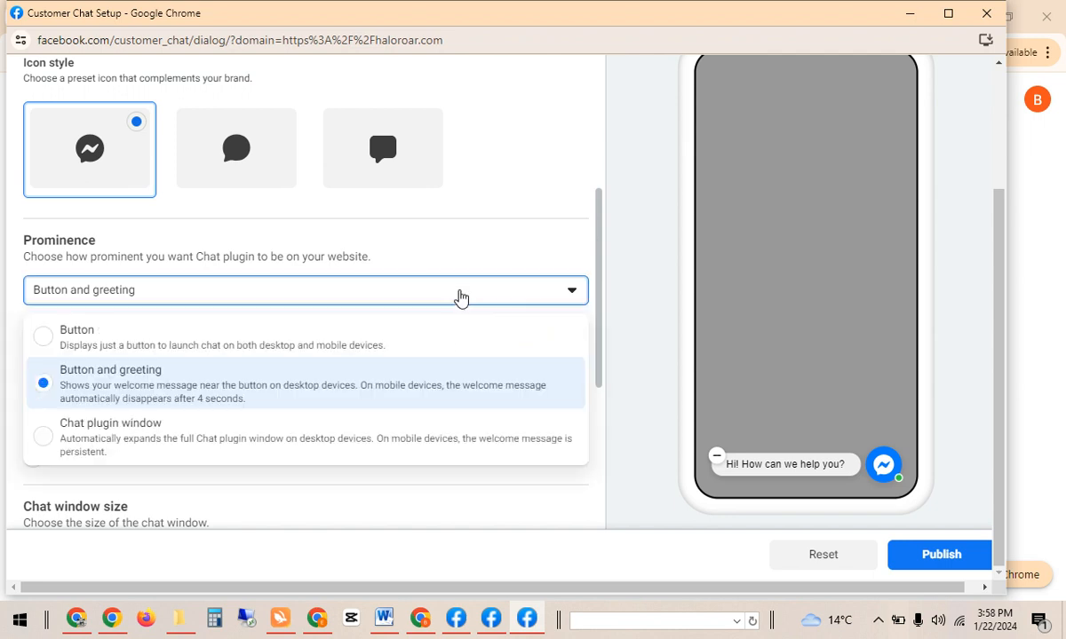
pyautogui.click(387, 435)
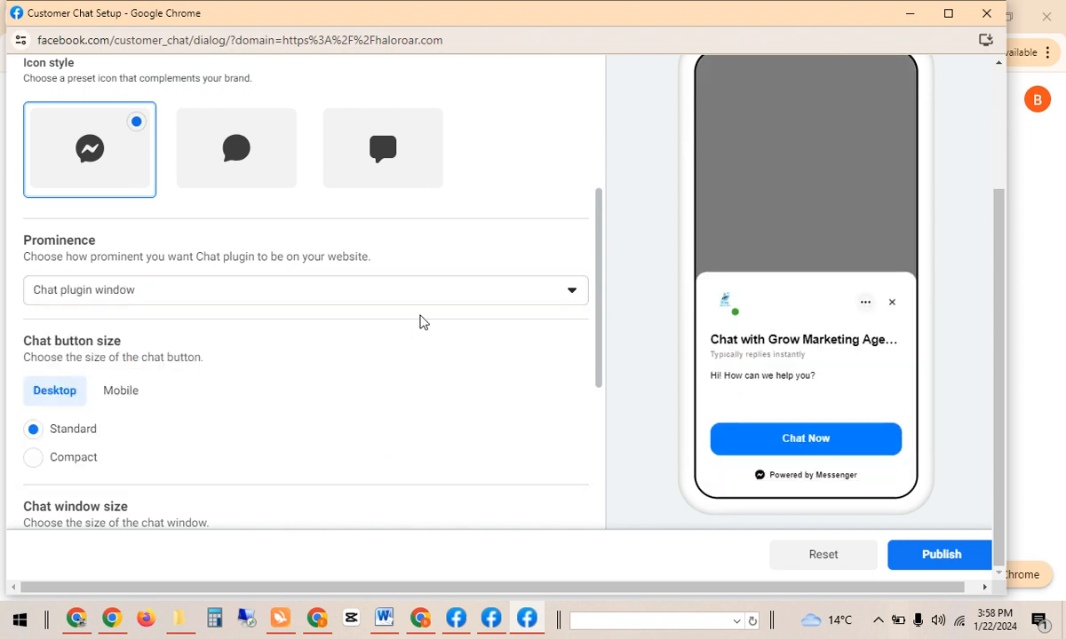
pyautogui.click(404, 286)
pyautogui.click(387, 380)
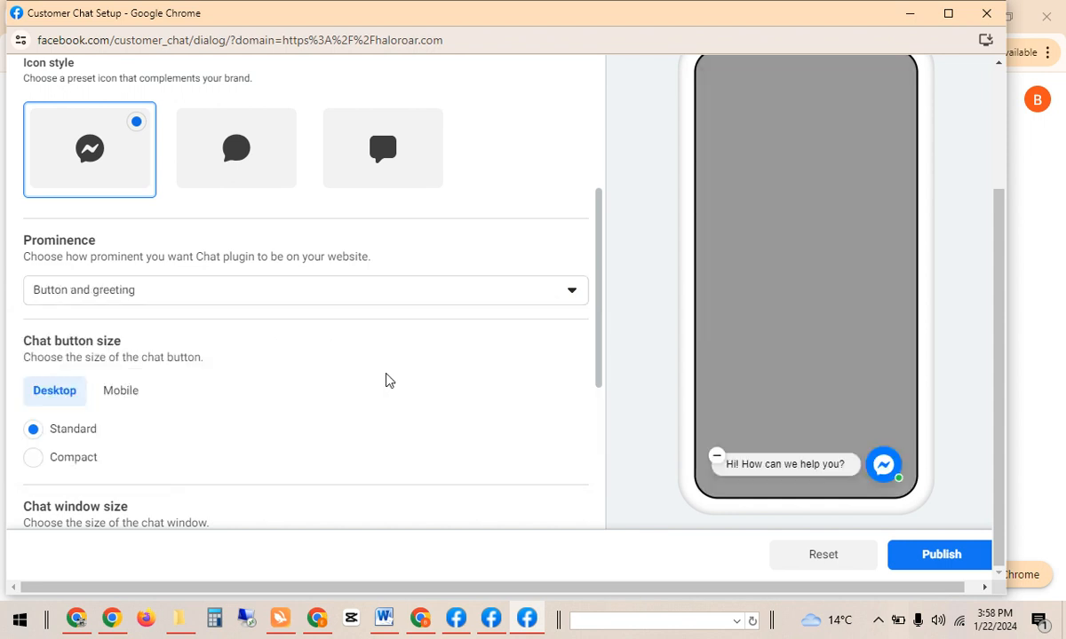
pyautogui.click(413, 300)
pyautogui.click(373, 340)
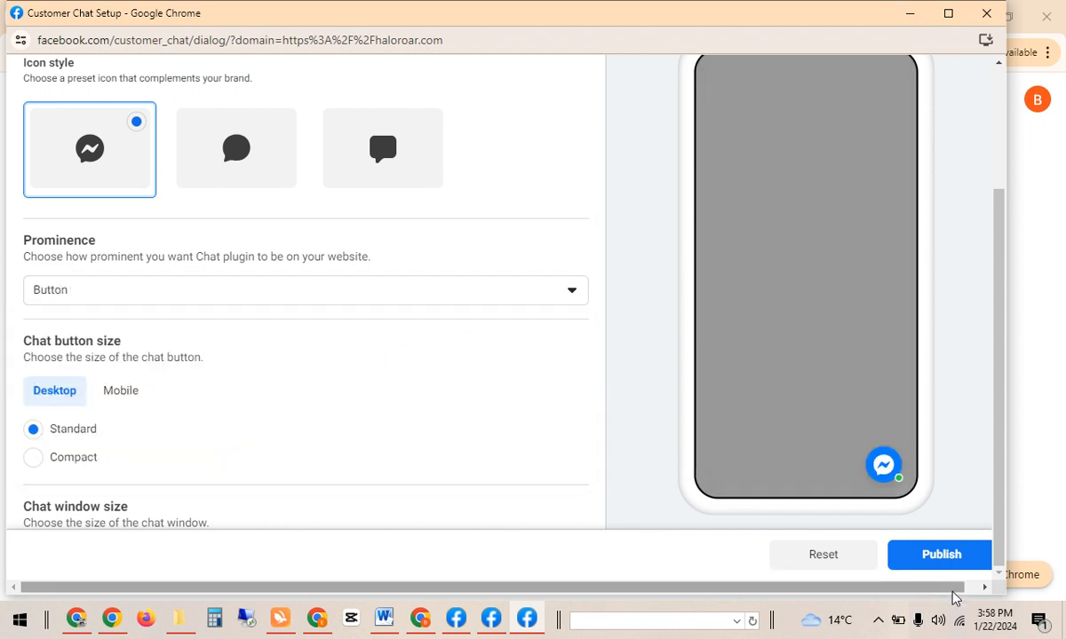
# Publish the change and switch the preview to Desktop.
pyautogui.click(942, 556)
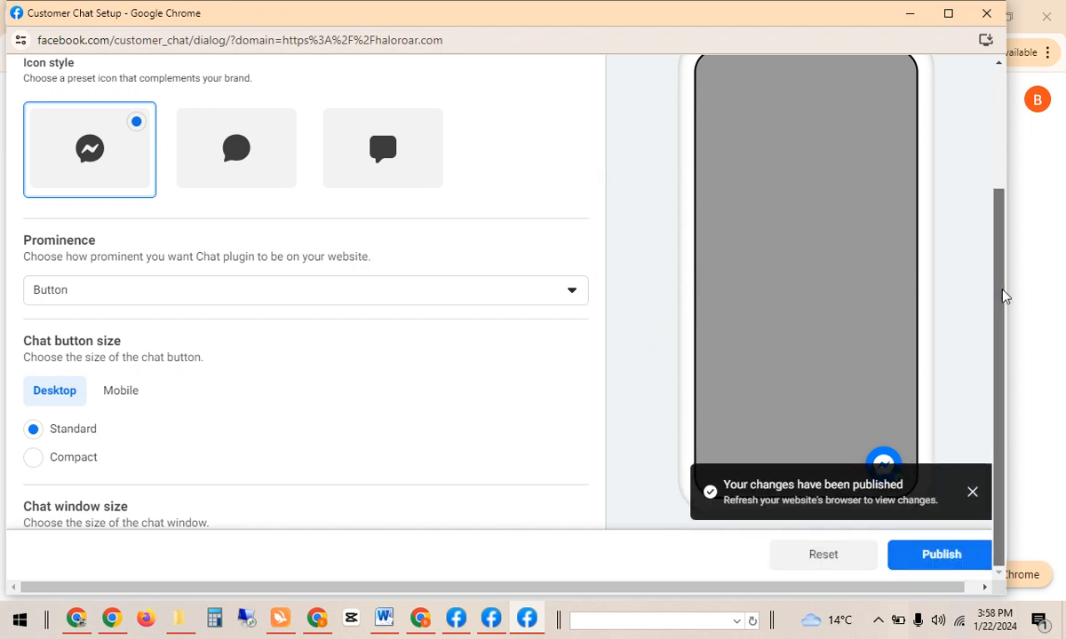
pyautogui.scroll(2, 1008, 181)
pyautogui.doubleClick(777, 158)
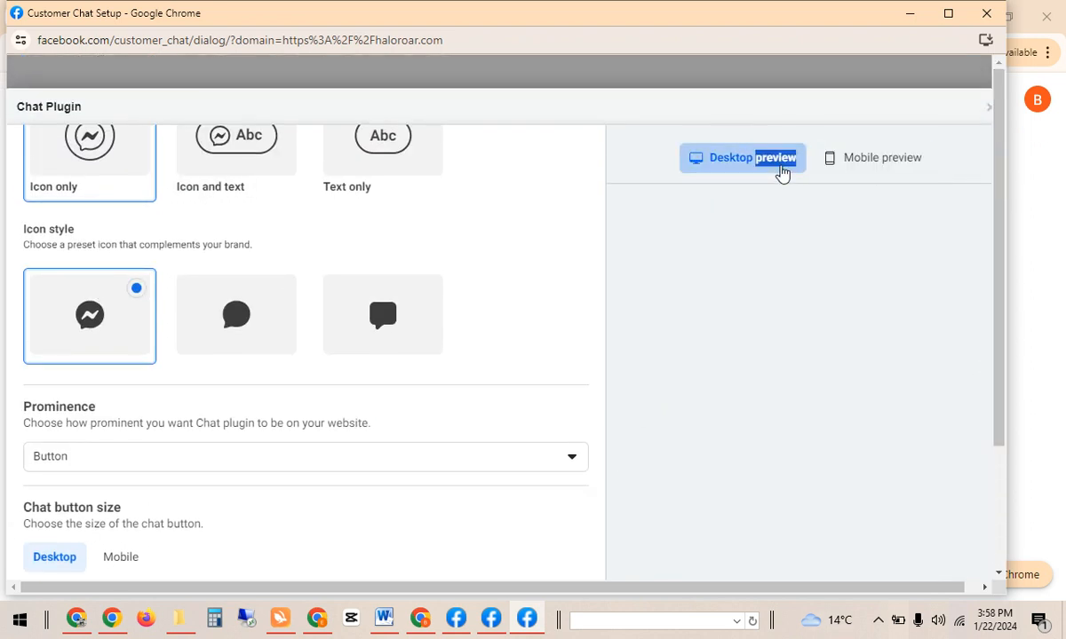
# Try Button and greeting prominence, then set it back to Button.
pyautogui.moveTo(600, 362); pyautogui.dragTo(613, 406)
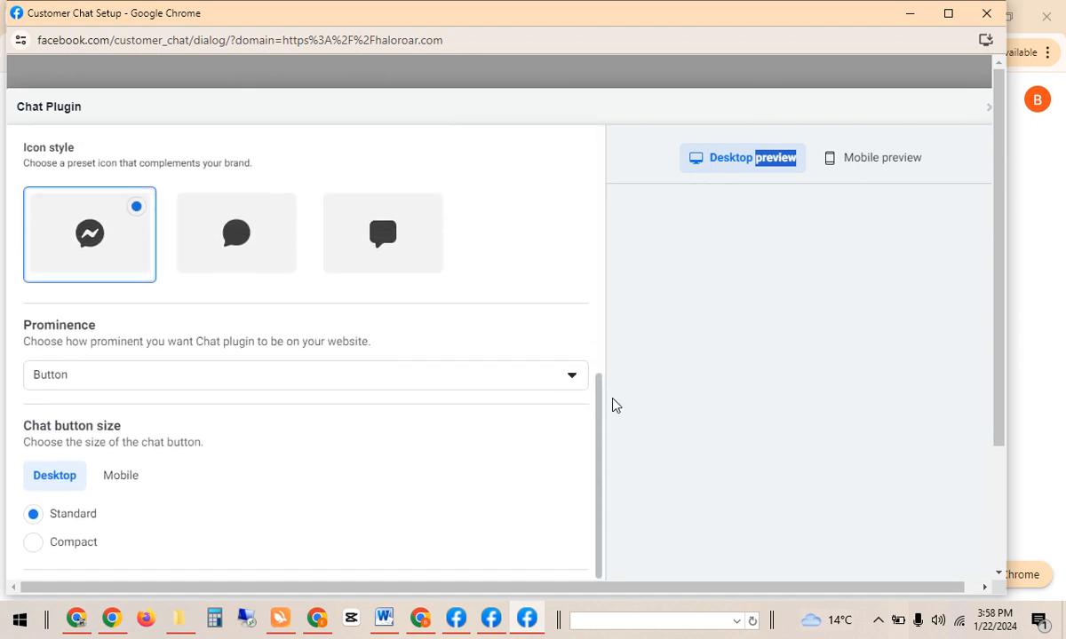
pyautogui.click(565, 377)
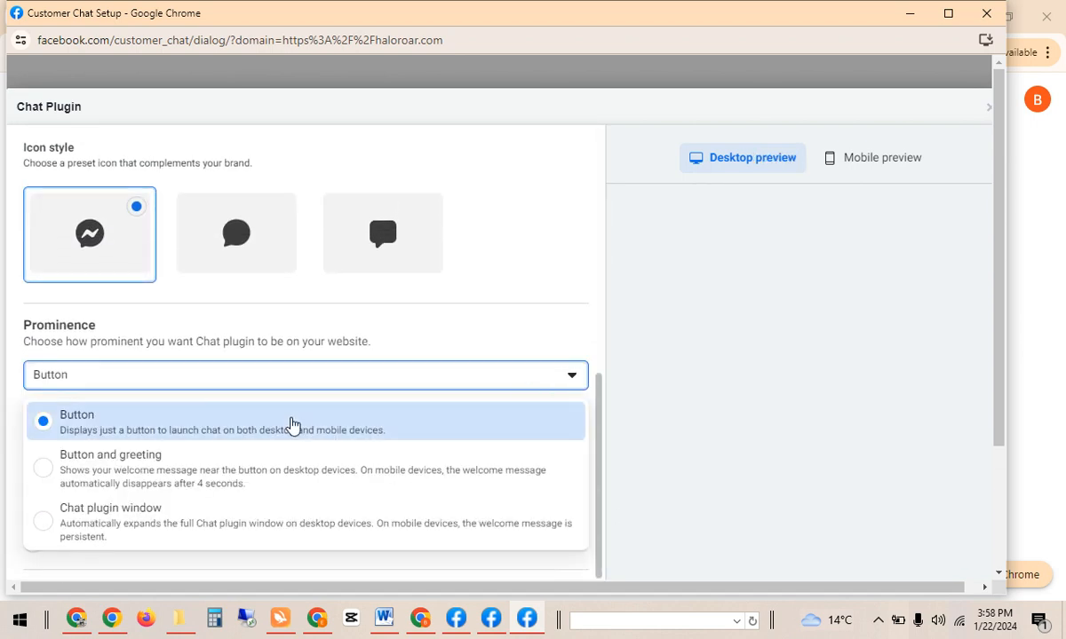
pyautogui.click(259, 465)
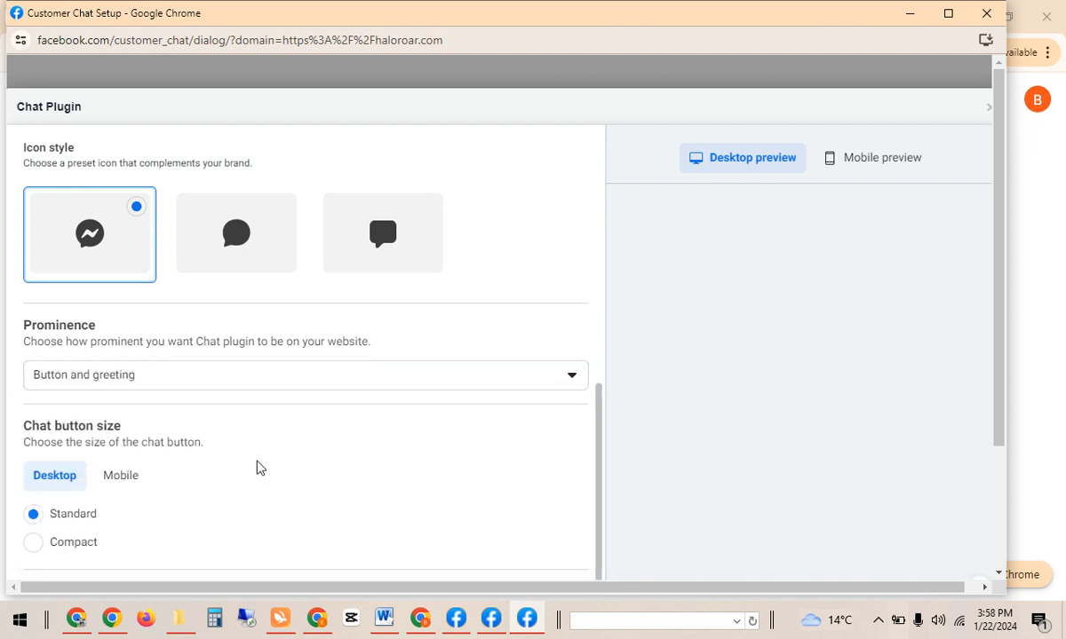
pyautogui.click(261, 374)
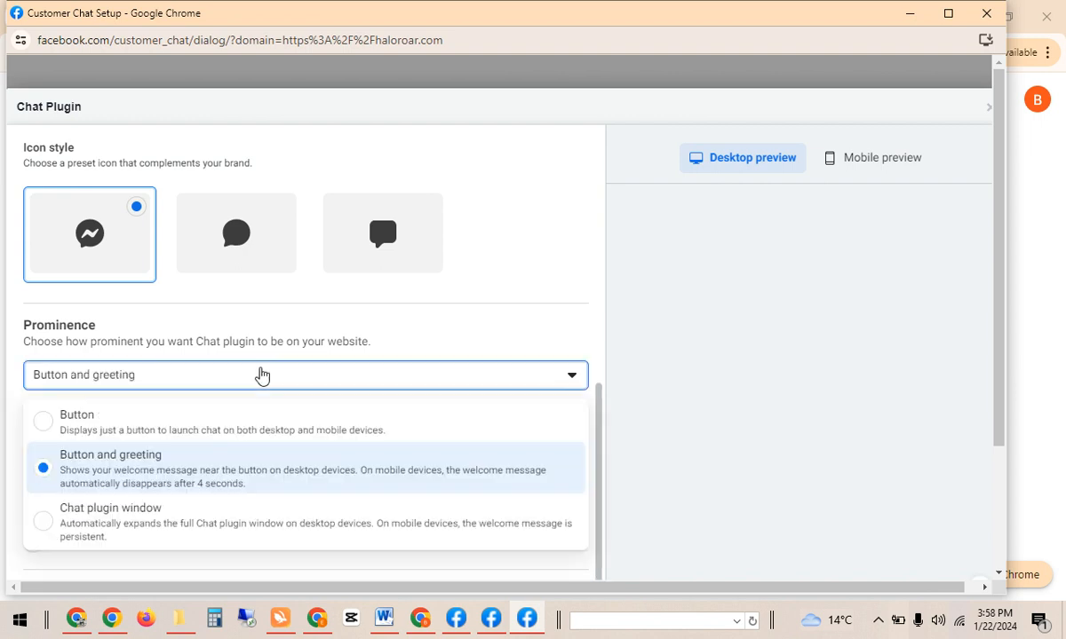
pyautogui.click(175, 426)
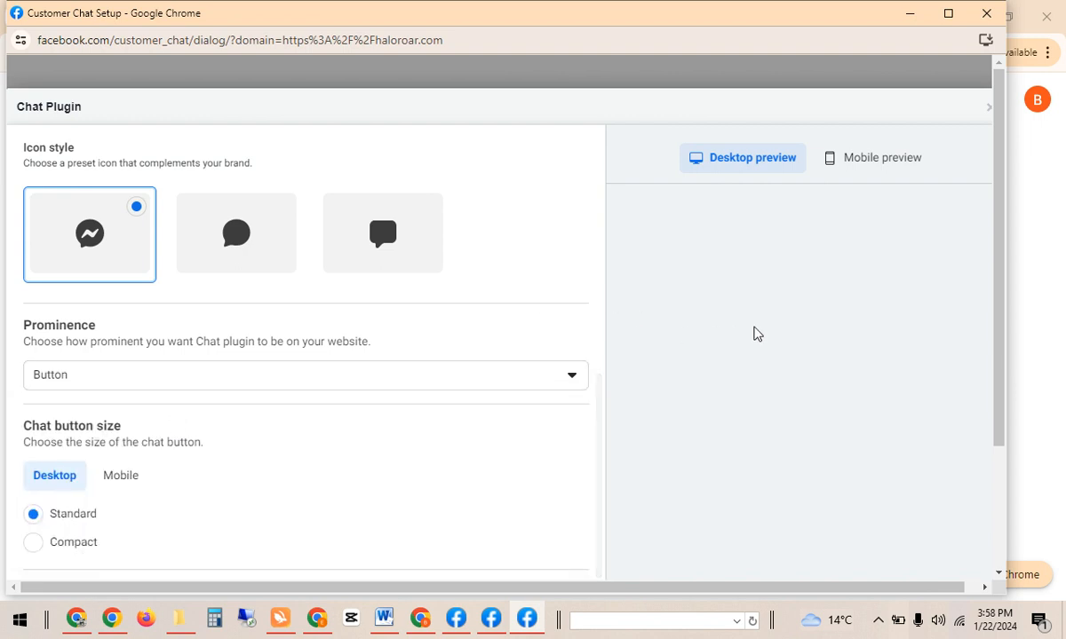
# Publish the chat plugin settings and close the setup window.
pyautogui.moveTo(995, 228); pyautogui.dragTo(992, 411)
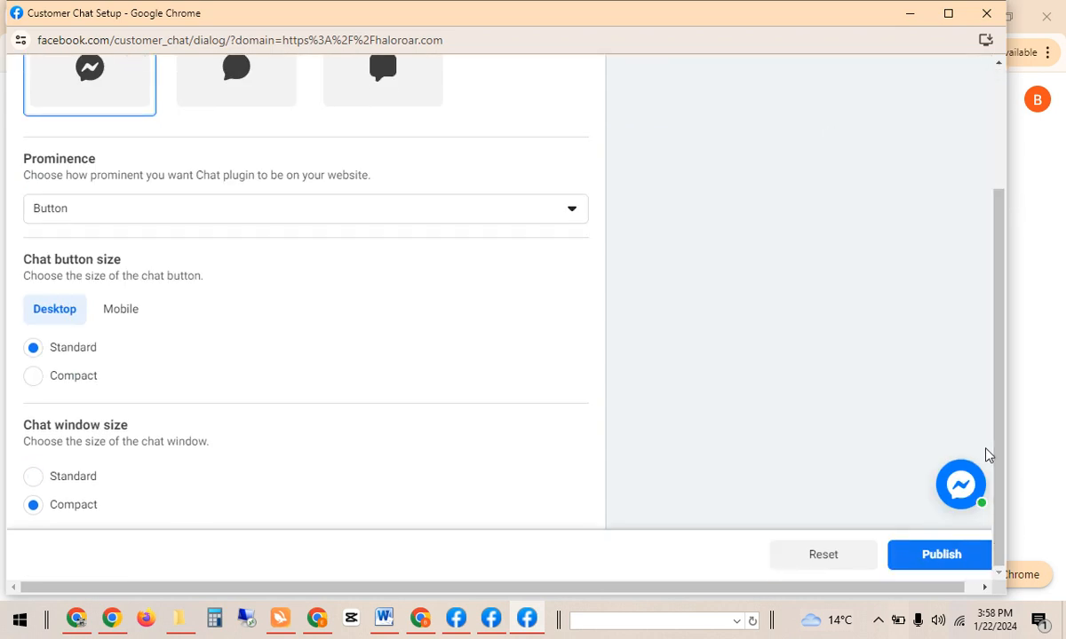
pyautogui.click(945, 554)
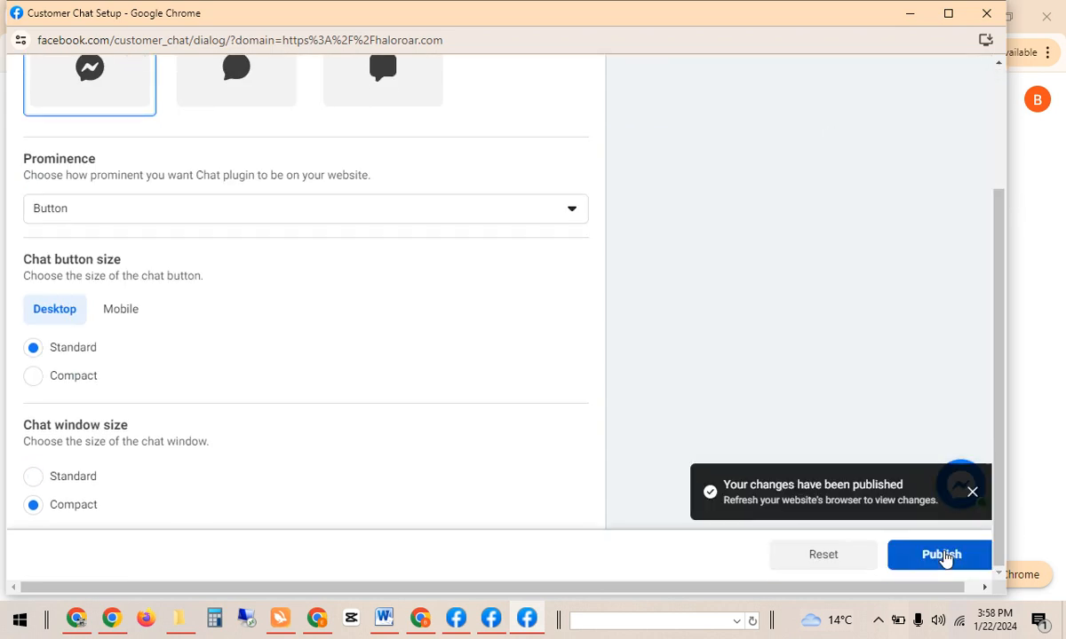
pyautogui.click(944, 555)
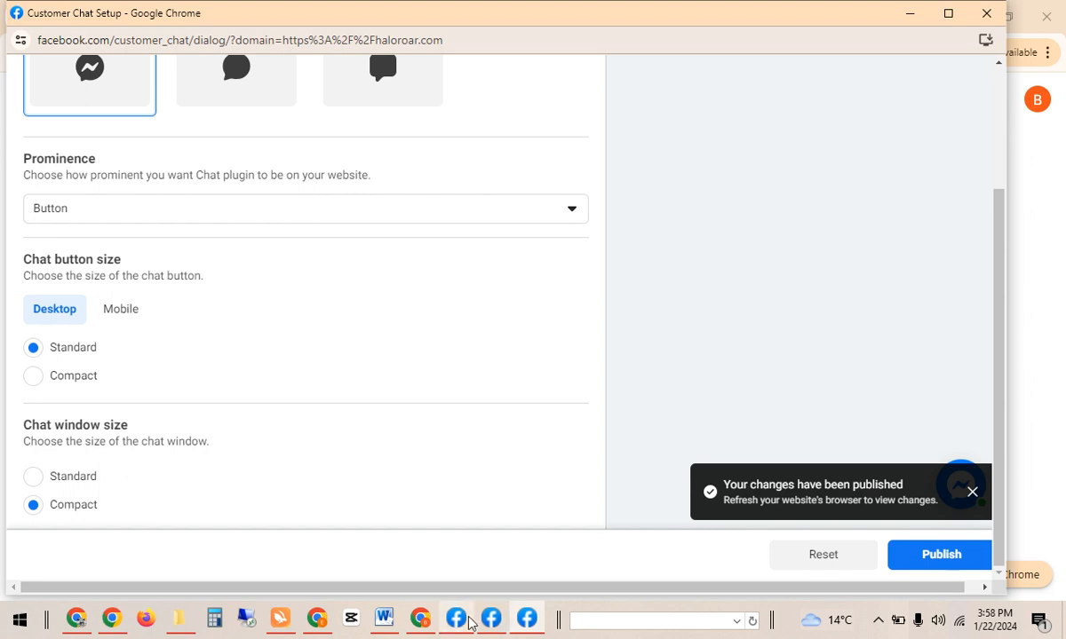
pyautogui.click(491, 620)
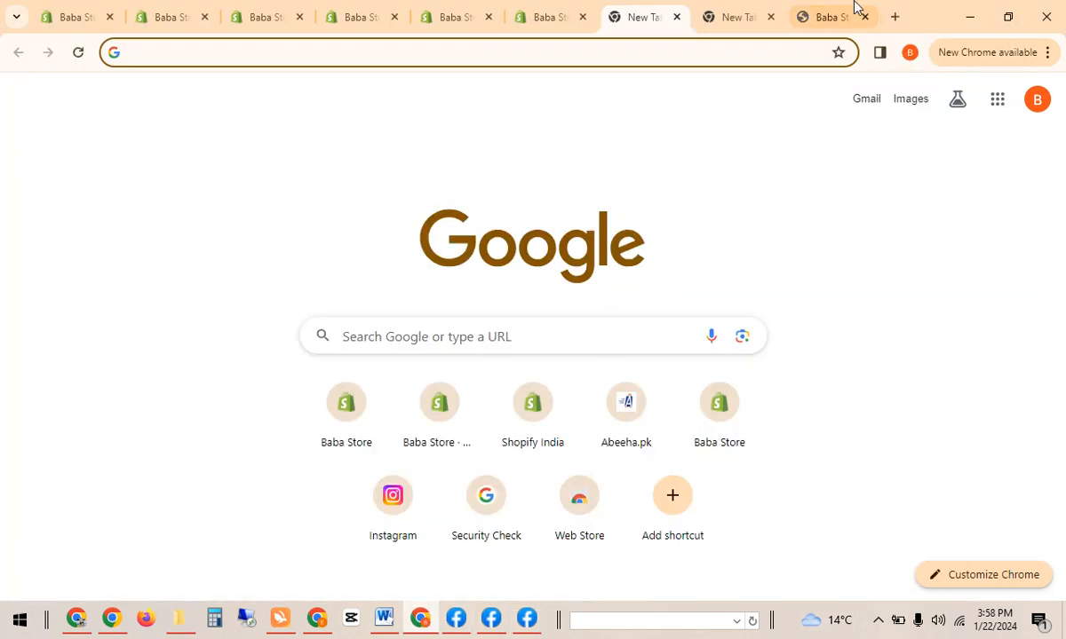
# Load babastore.online in a new browser tab and dismiss the admin navigation bar.
pyautogui.click(891, 16)
pyautogui.write('ba')
pyautogui.press('Return')
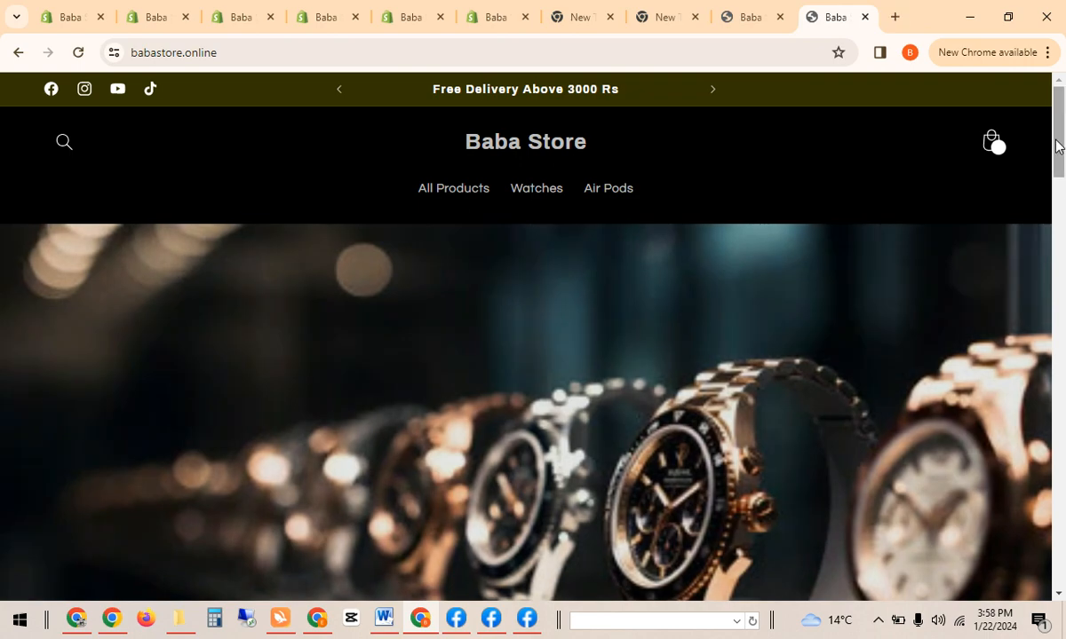
pyautogui.moveTo(1059, 147); pyautogui.dragTo(1060, 242)
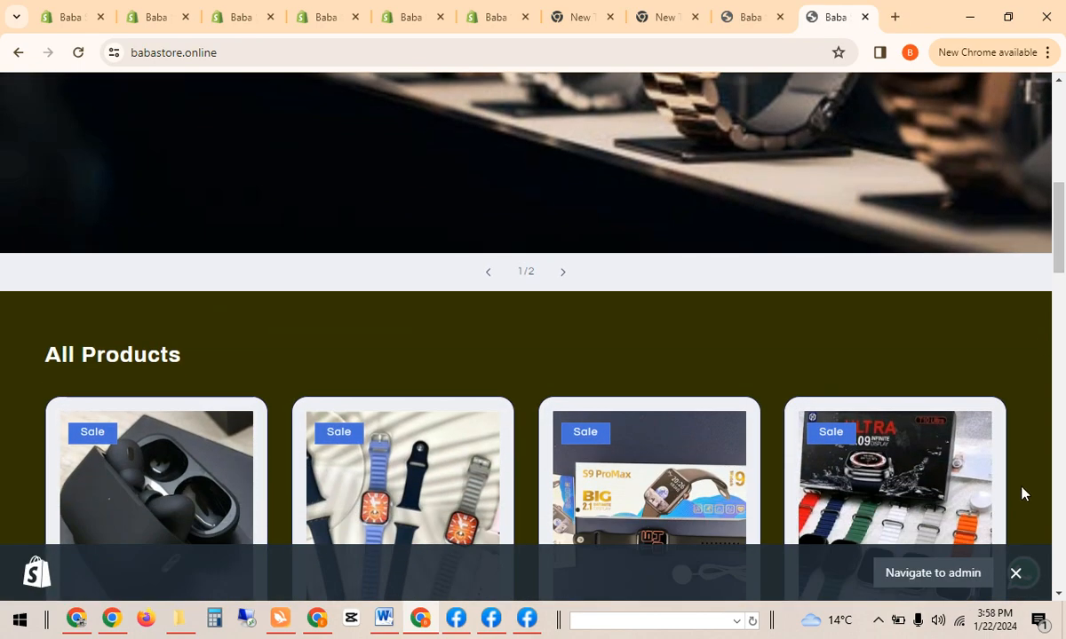
pyautogui.click(1016, 574)
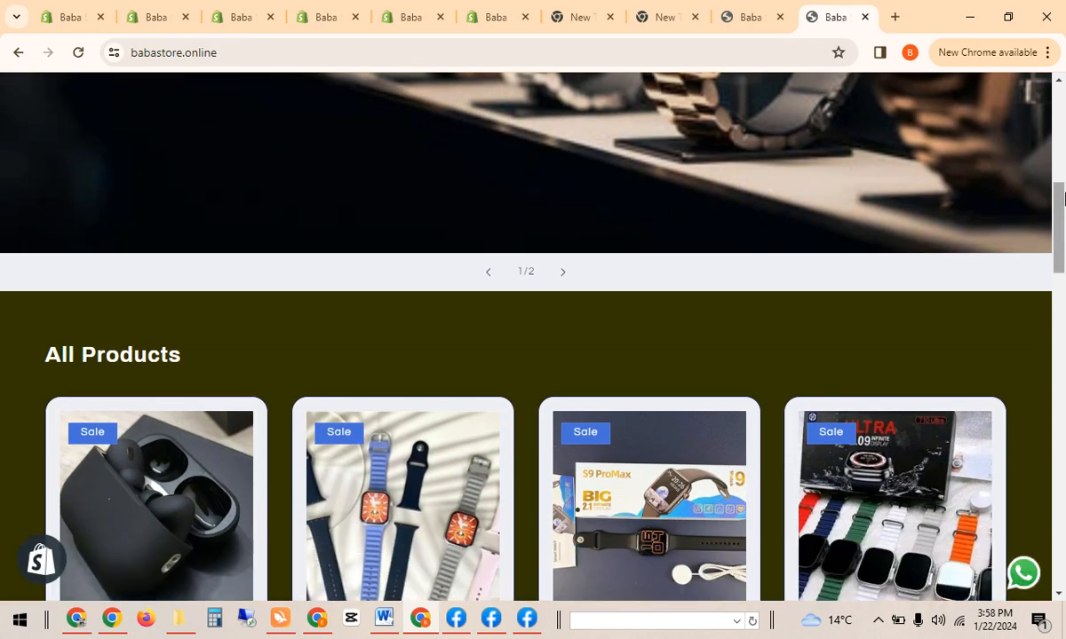
pyautogui.moveTo(1060, 205); pyautogui.dragTo(1063, 397)
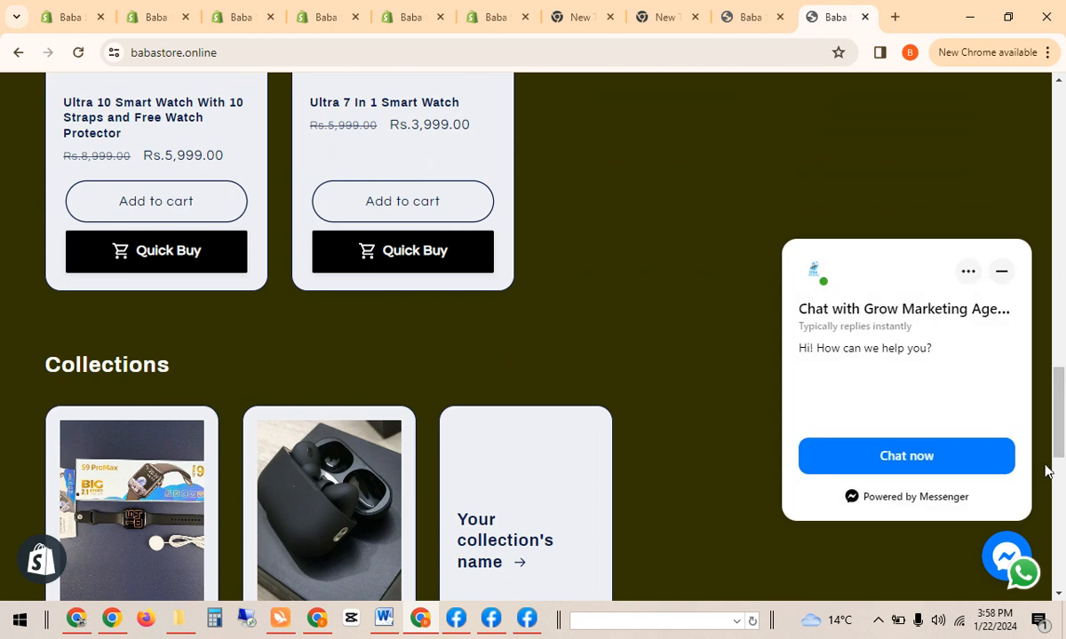
# Check that the Messenger chat window opens and minimizes on the live storefront.
pyautogui.click(1003, 274)
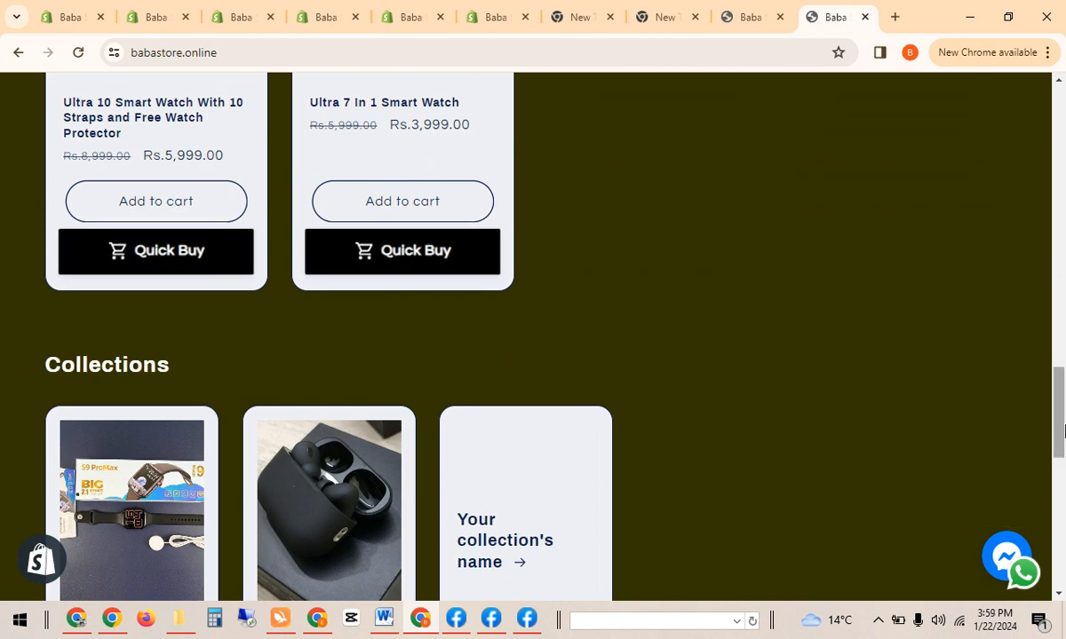
pyautogui.scroll(-2, 1030, 470)
pyautogui.click(1004, 559)
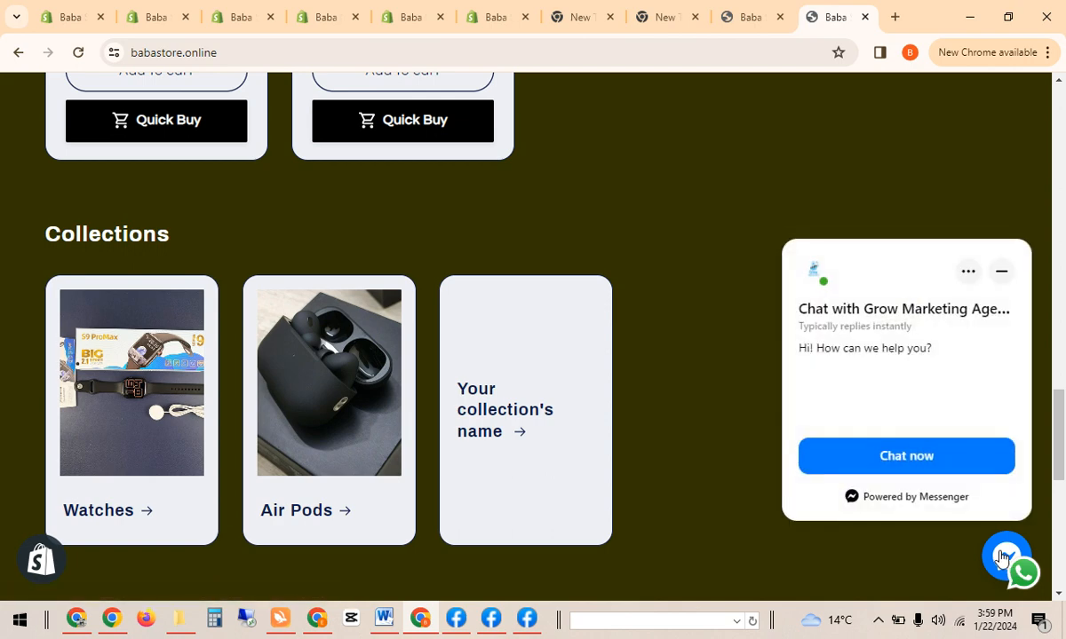
pyautogui.click(1001, 273)
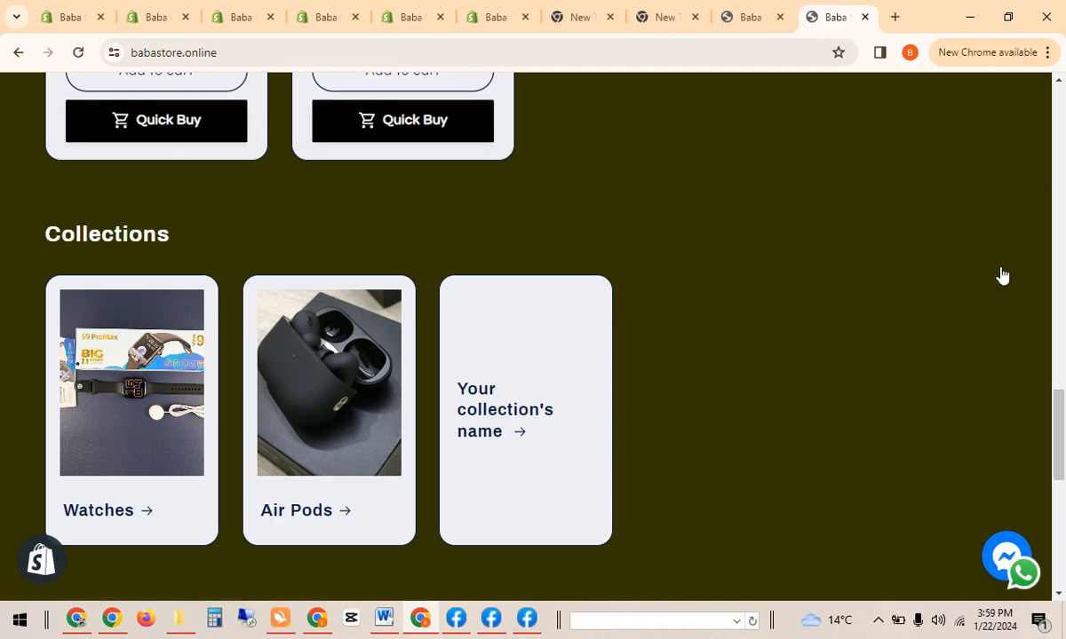
# Reload the store, open and close the Messenger chat, and test the WhatsApp chat link.
pyautogui.click(79, 53)
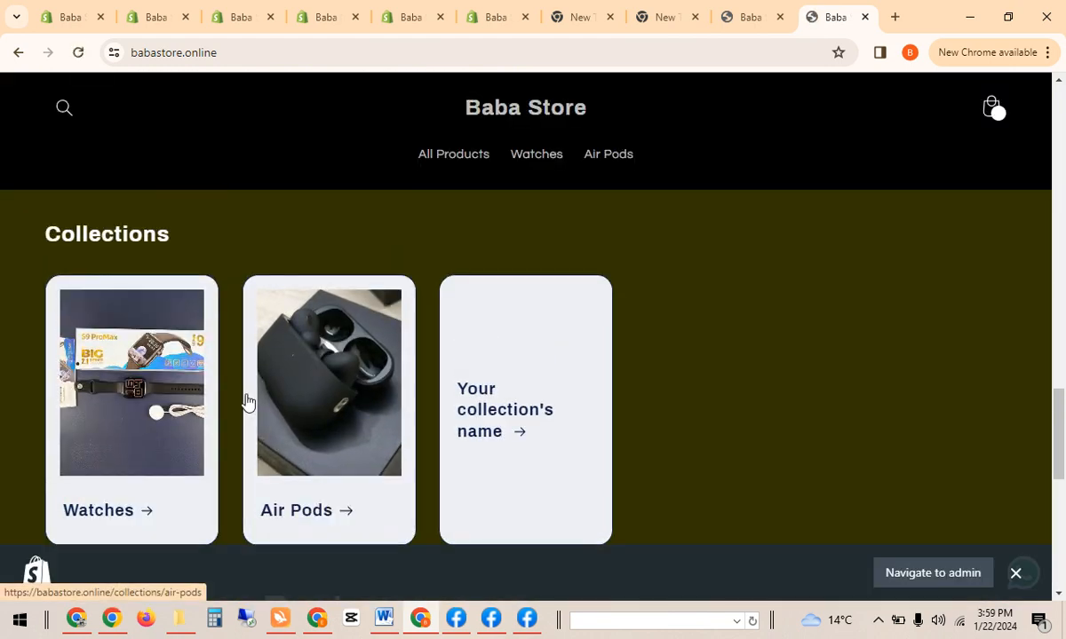
pyautogui.click(1015, 574)
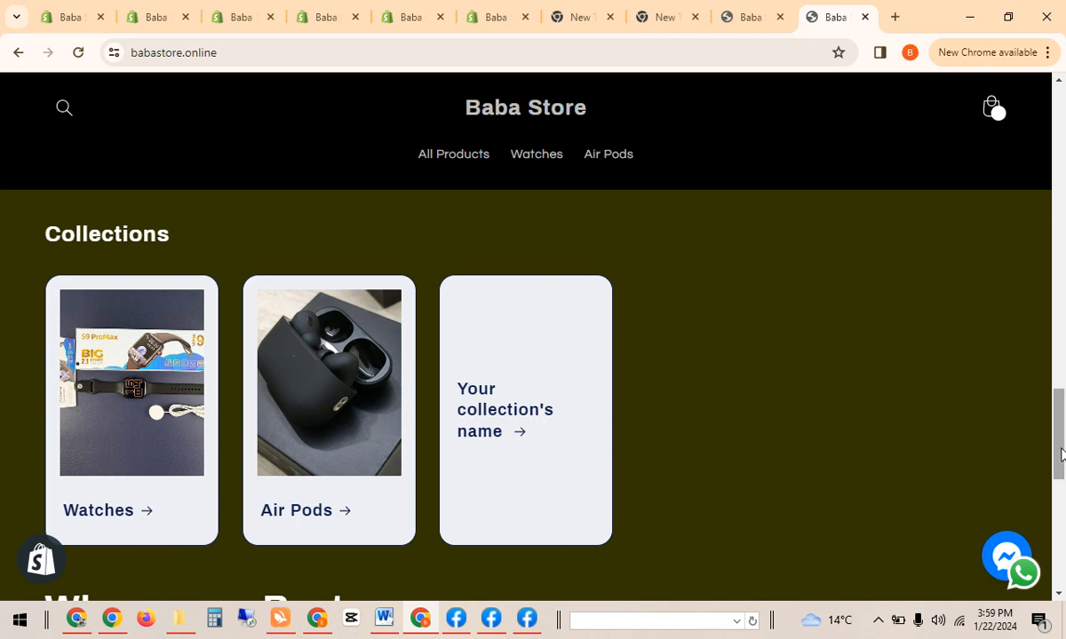
pyautogui.click(1006, 554)
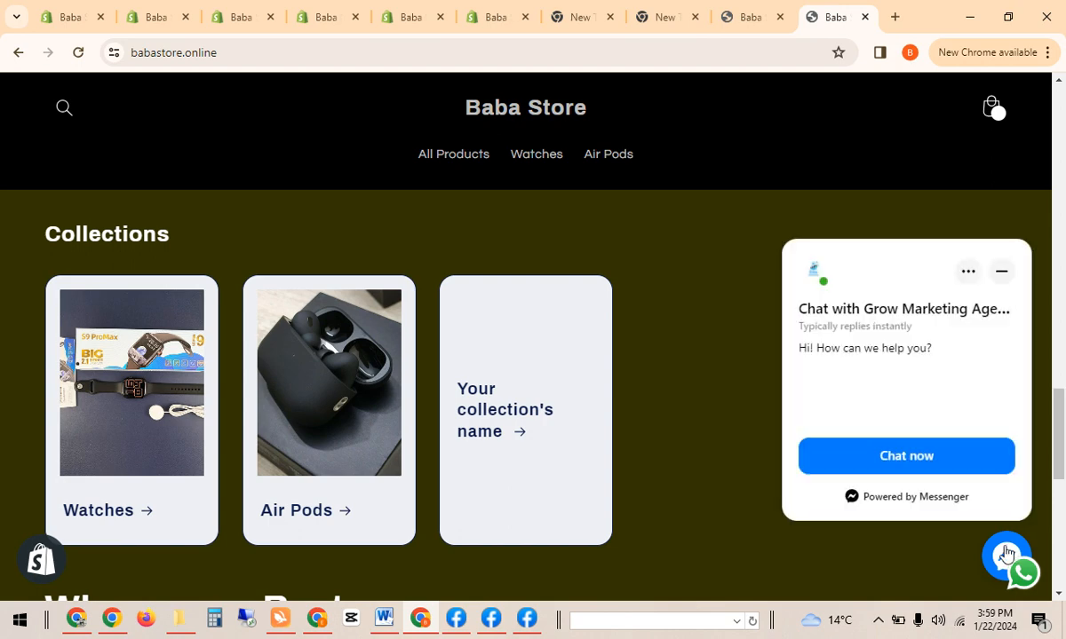
pyautogui.click(1006, 555)
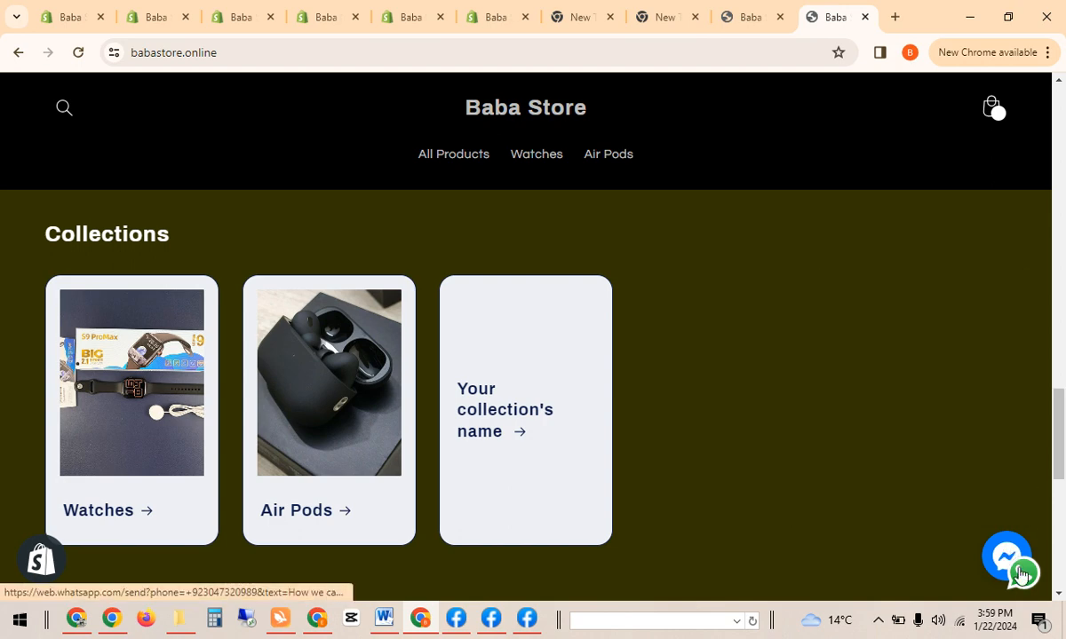
pyautogui.click(1021, 573)
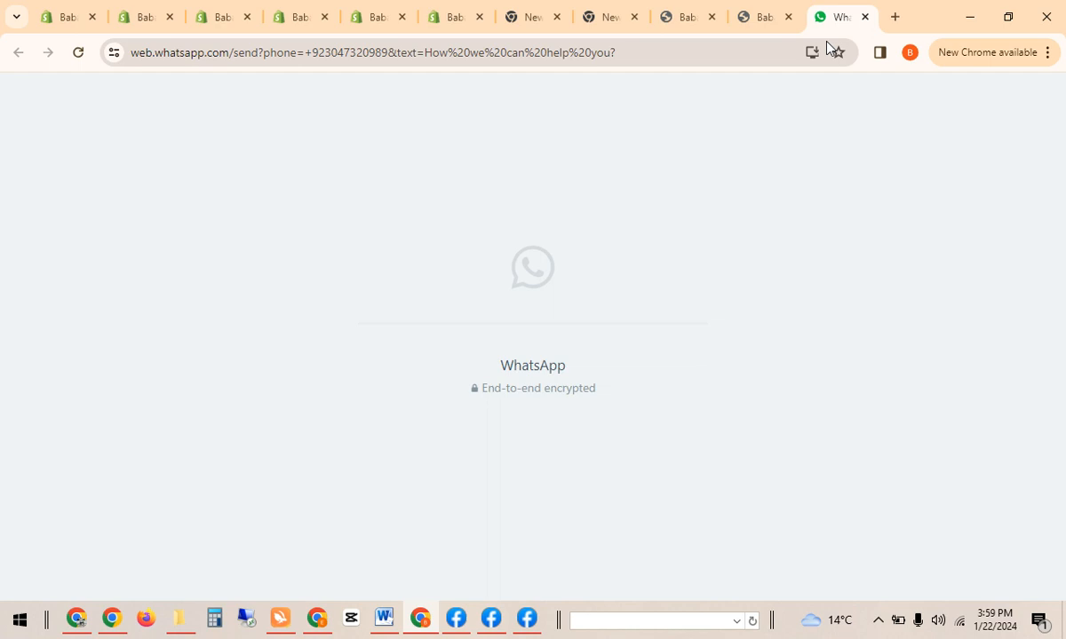
# Back on the Baba Store tab, reopen the Messenger chat greeting 'Hi! How can we help you?'.
pyautogui.click(769, 10)
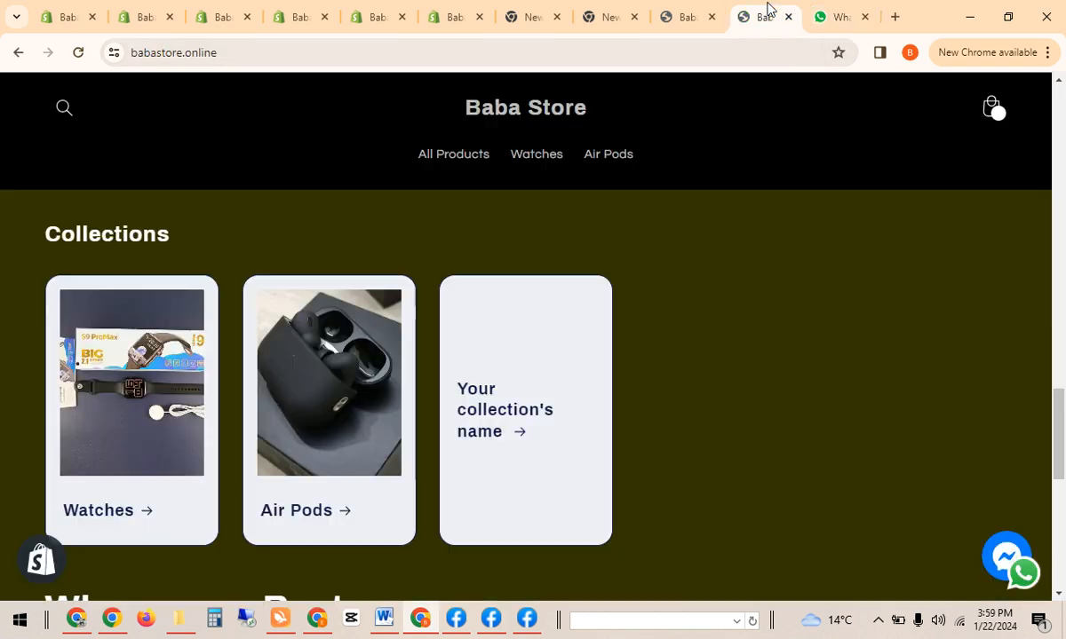
pyautogui.click(1006, 556)
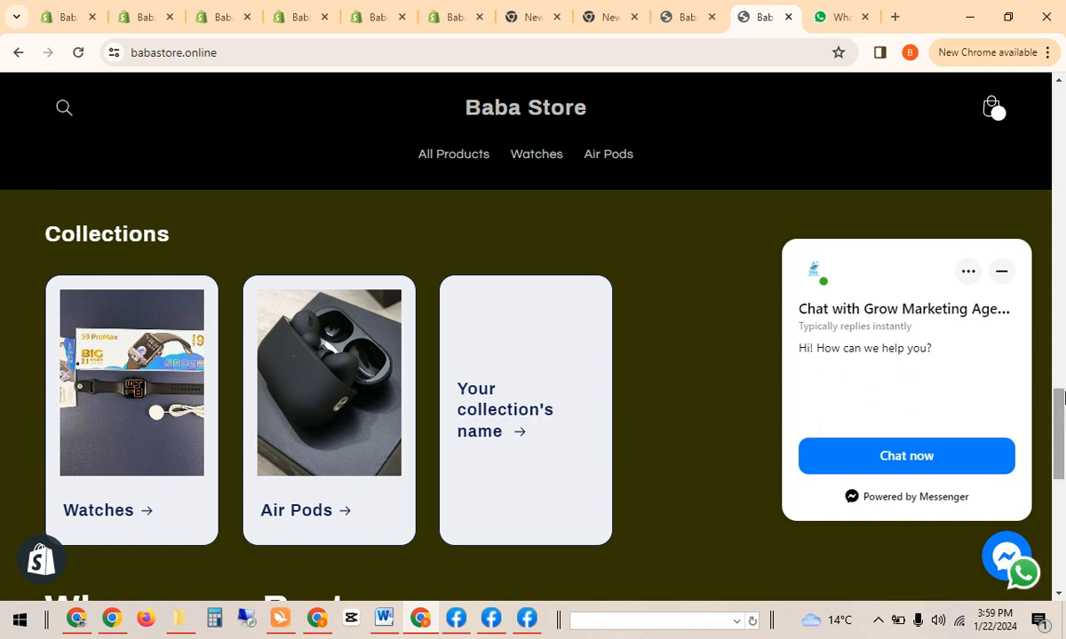
pyautogui.scroll(5, 993, 373)
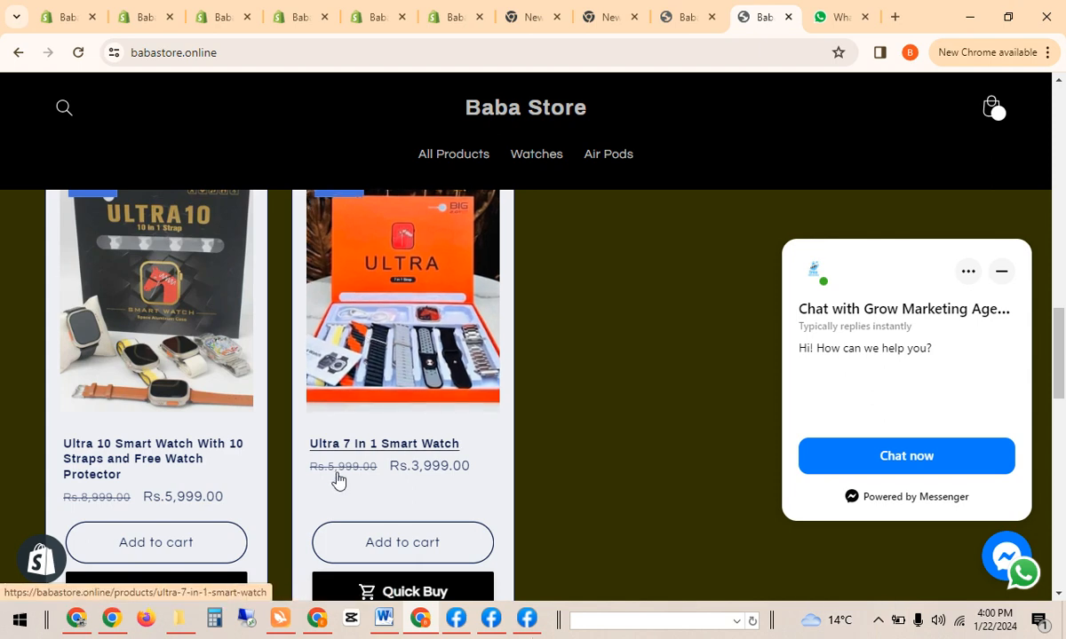
pyautogui.click(72, 622)
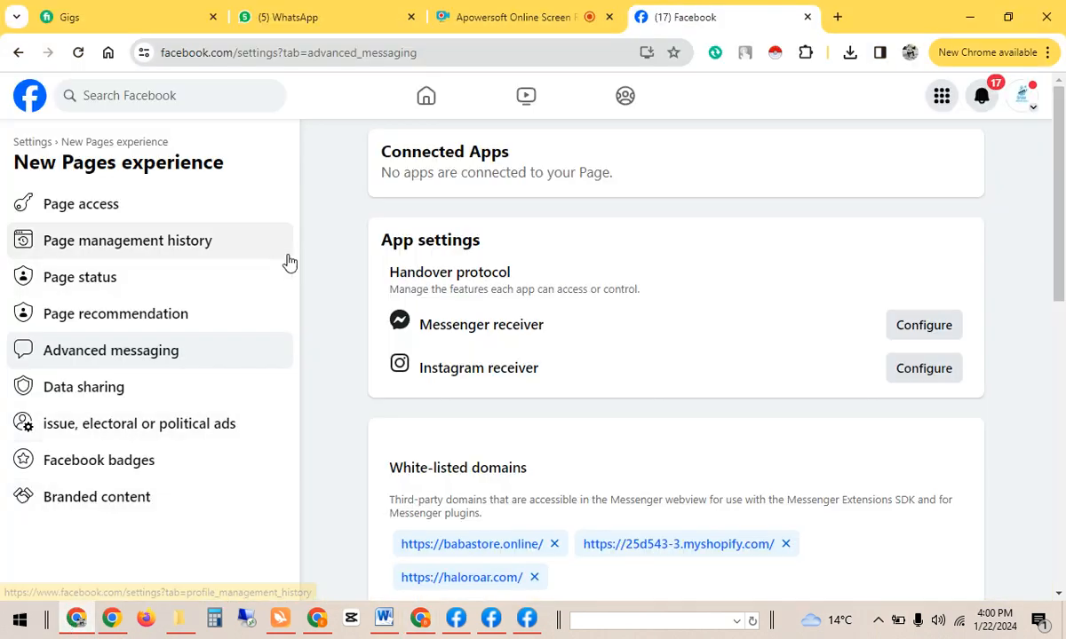
pyautogui.click(518, 11)
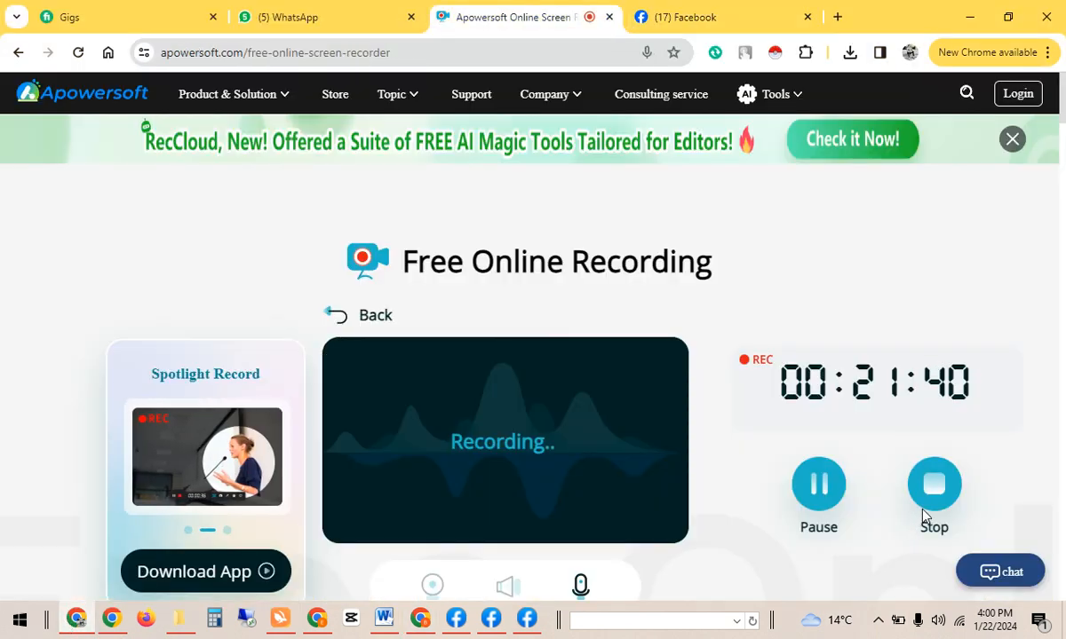